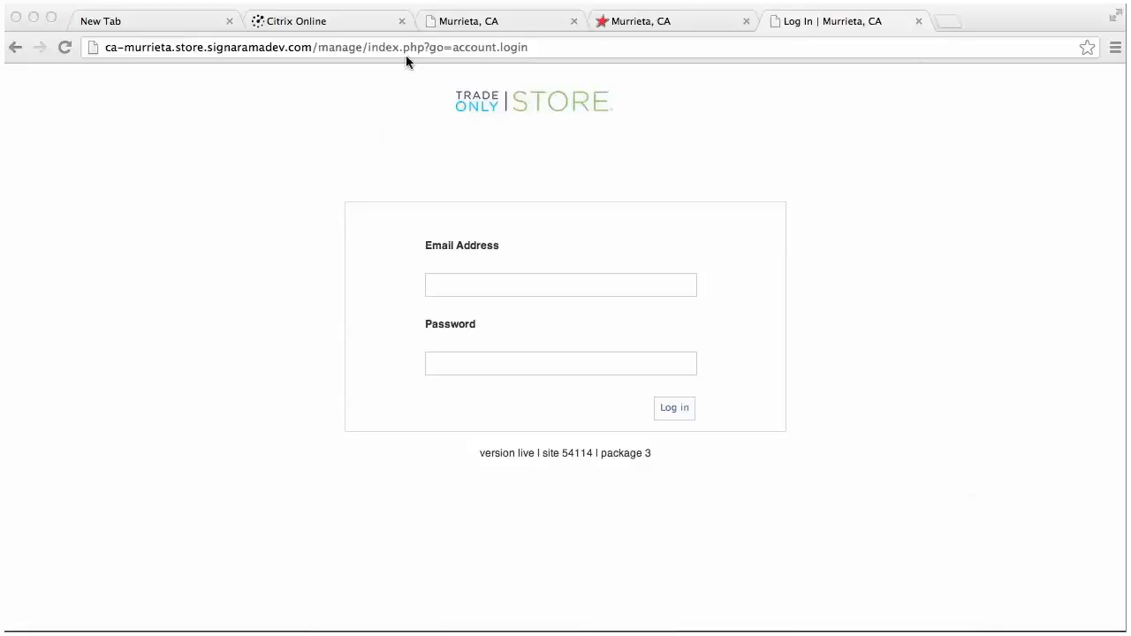
left_click(479, 21)
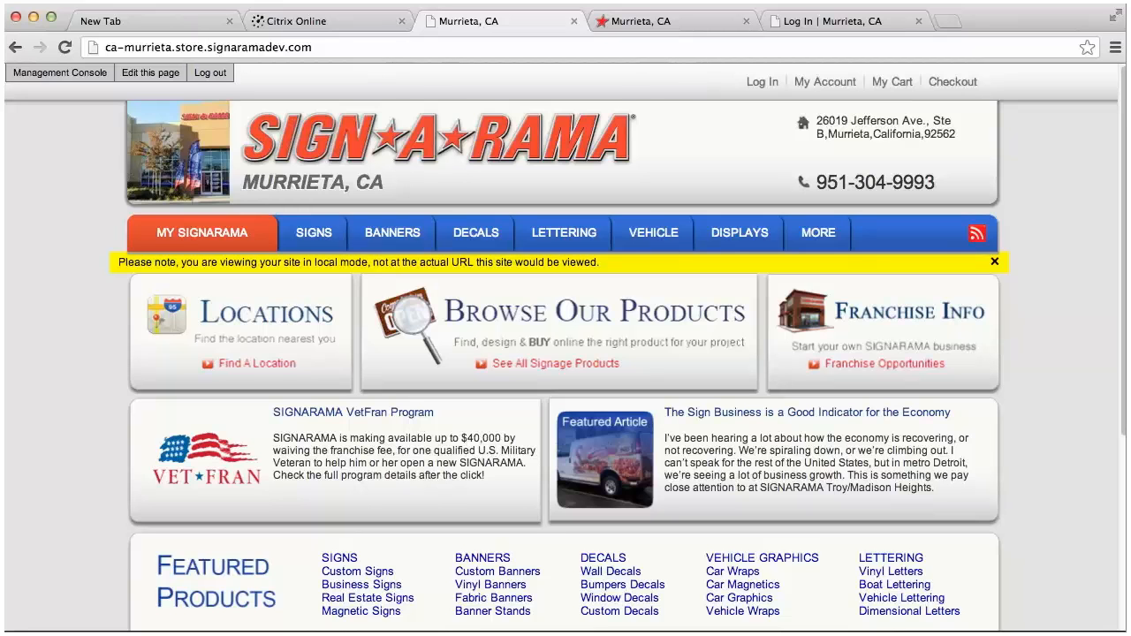
left_click(658, 22)
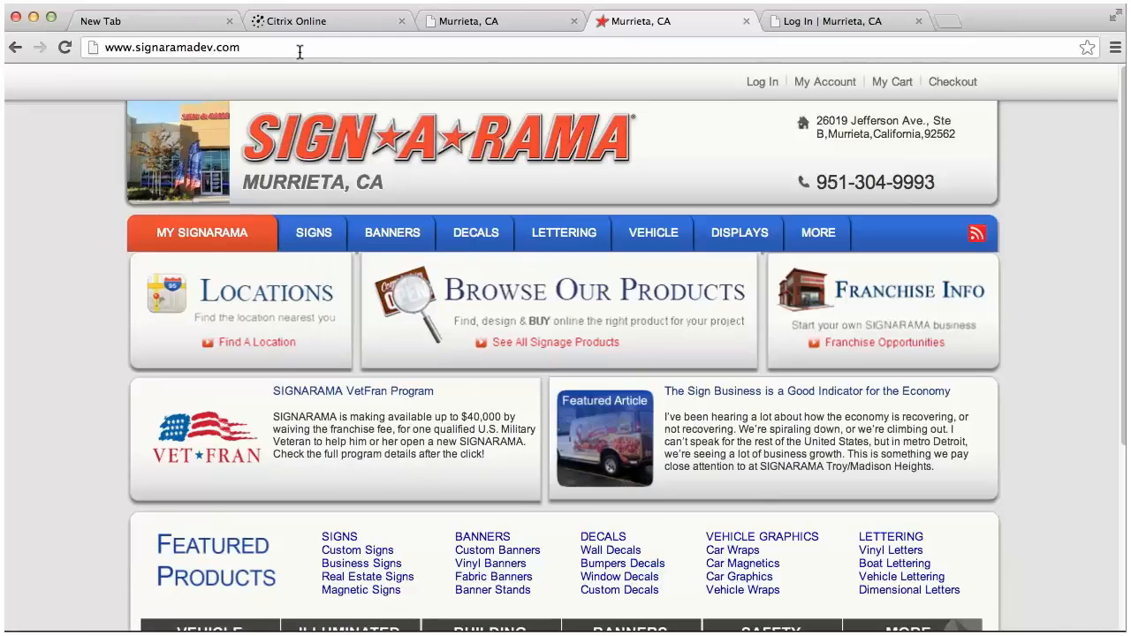
mouse_move(291, 234)
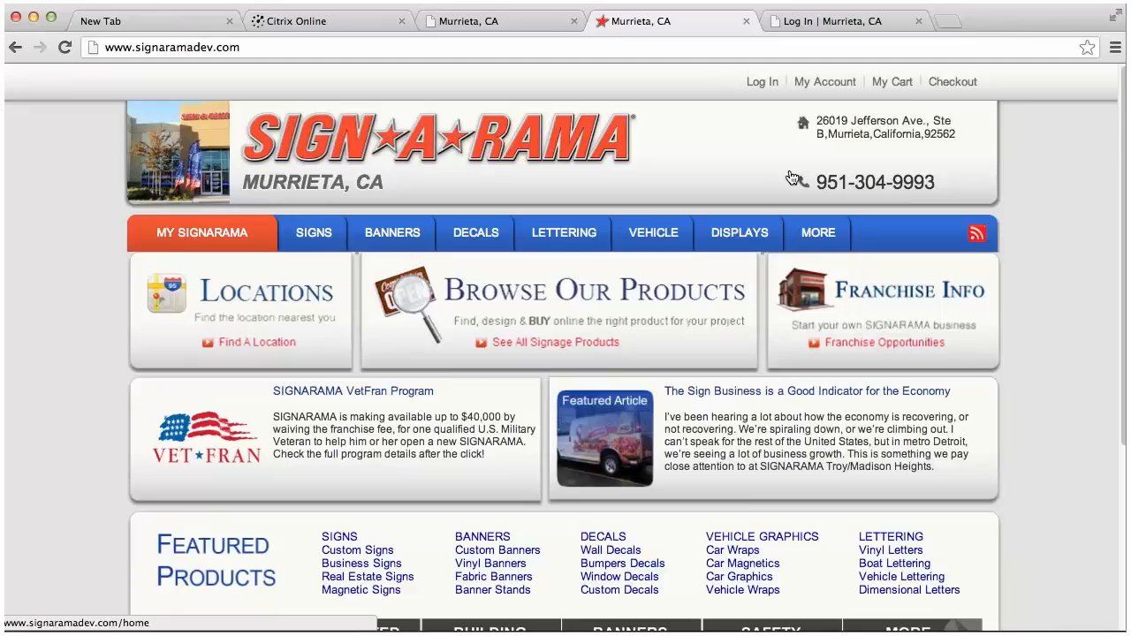
left_click(271, 348)
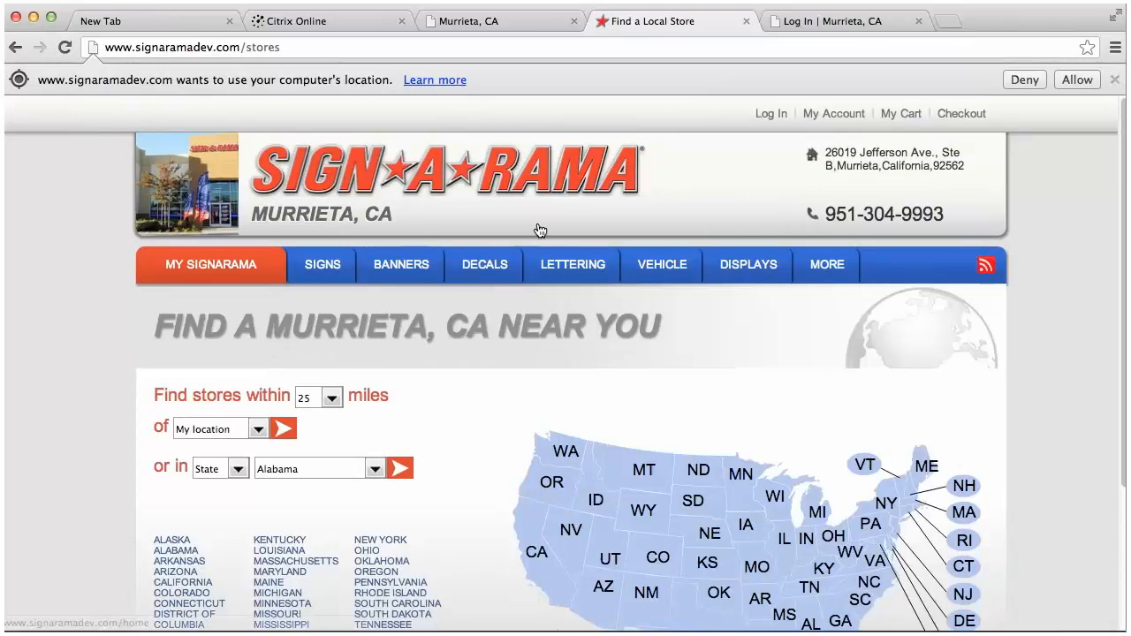
Show the California stores on the locator map and zoom into the store cluster east of San Francisco.
mouse_move(745, 356)
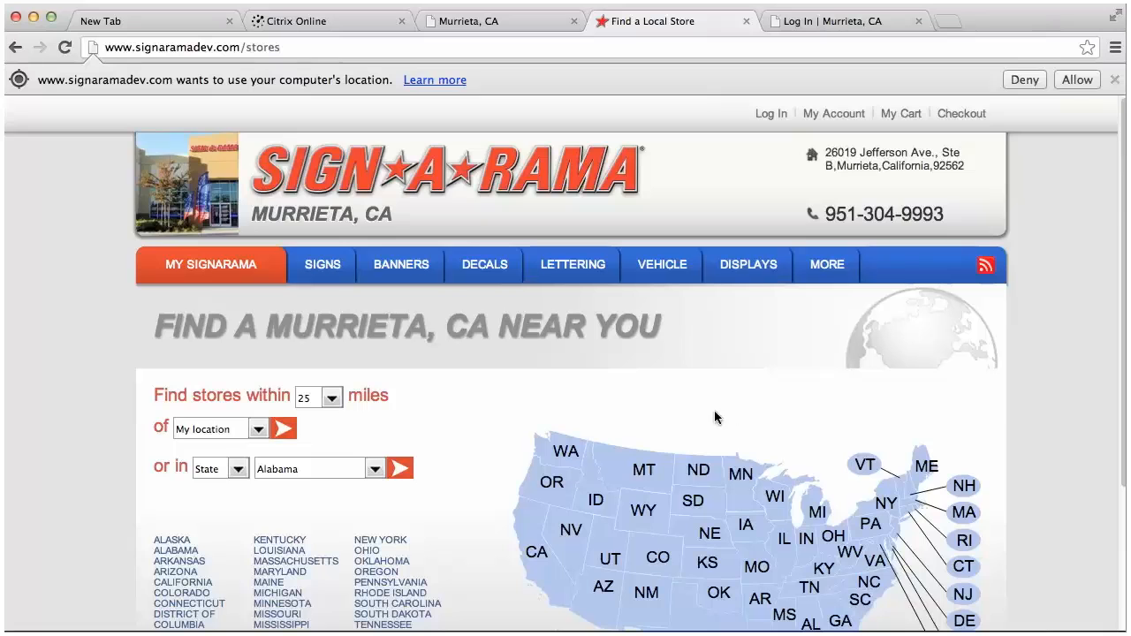
scroll(714, 410, "down", 3)
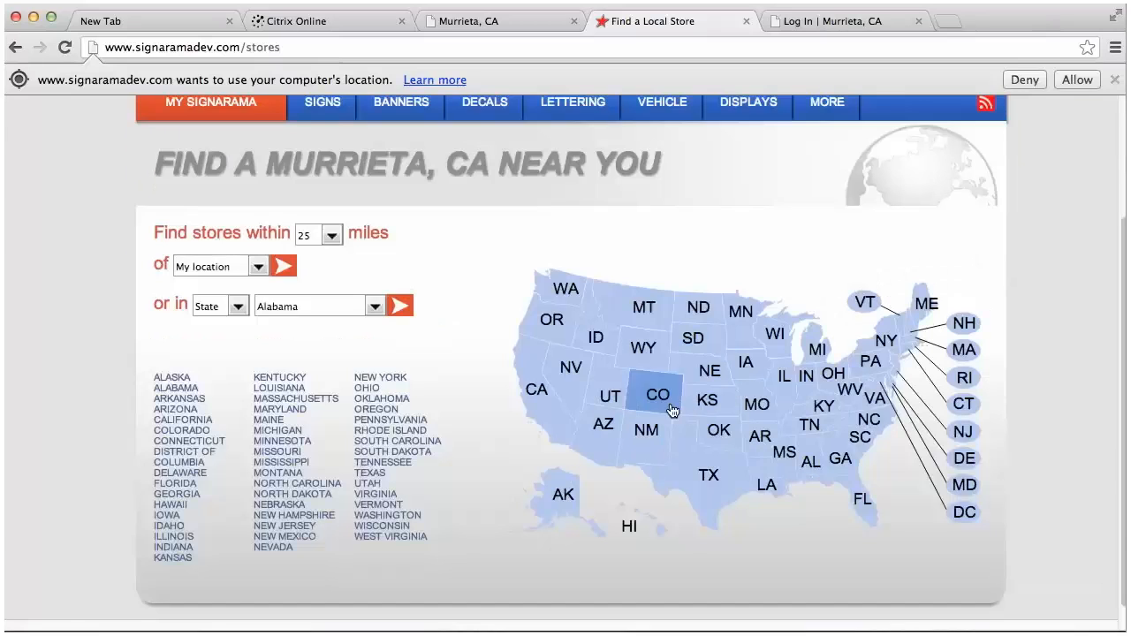
left_click(544, 404)
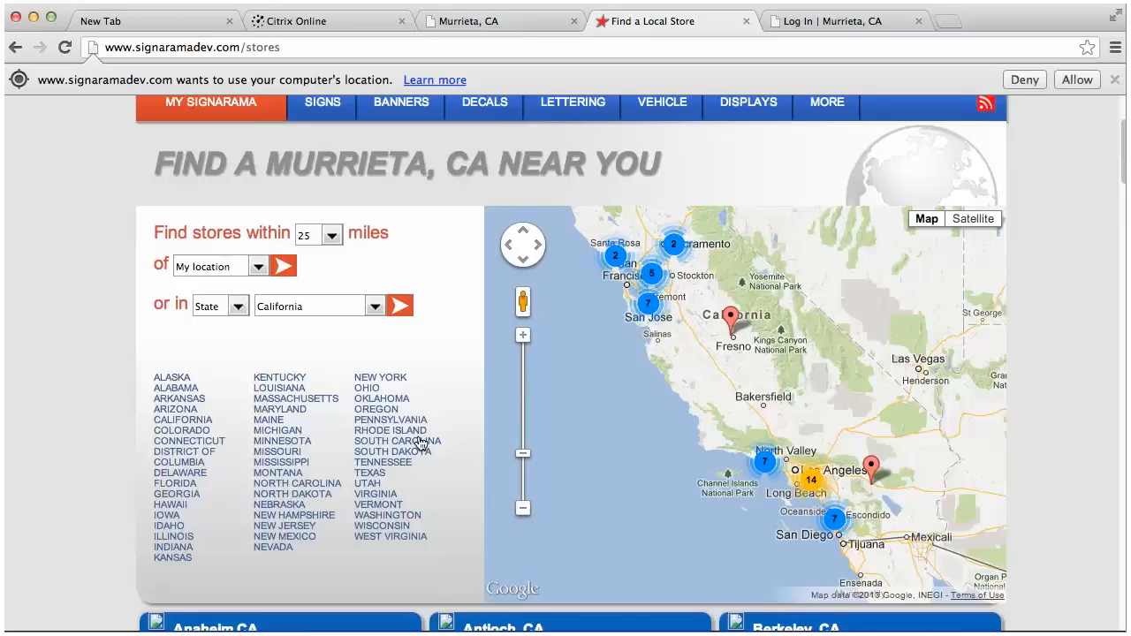
left_click(651, 274)
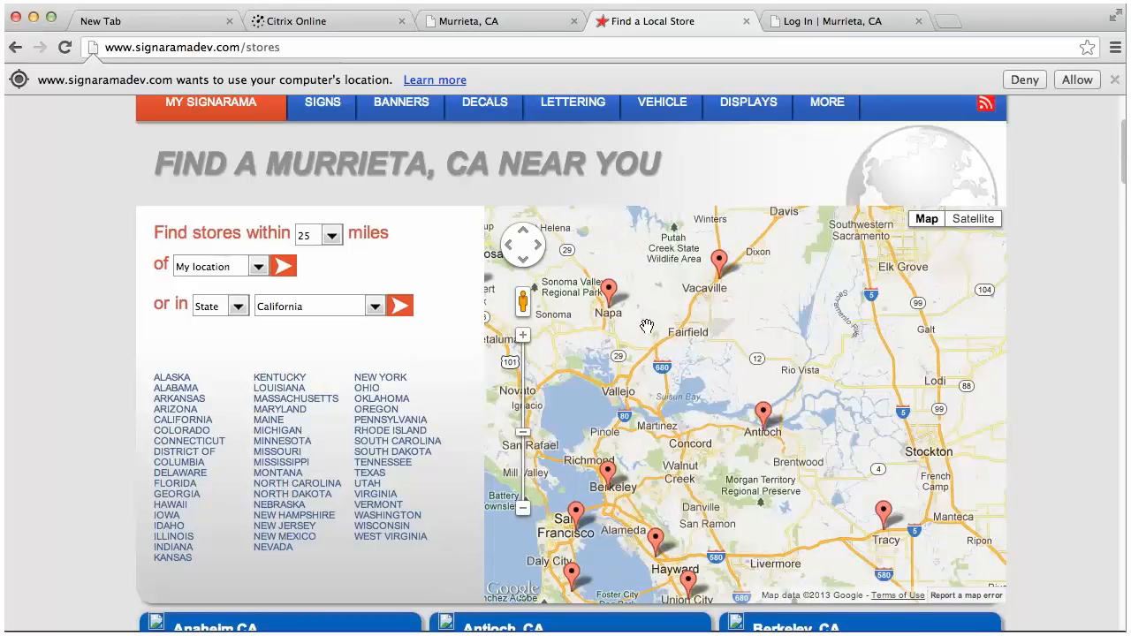
Examine the California store listings below the map, ending at the Murrieta, CA entry.
scroll(419, 528, "down", 3)
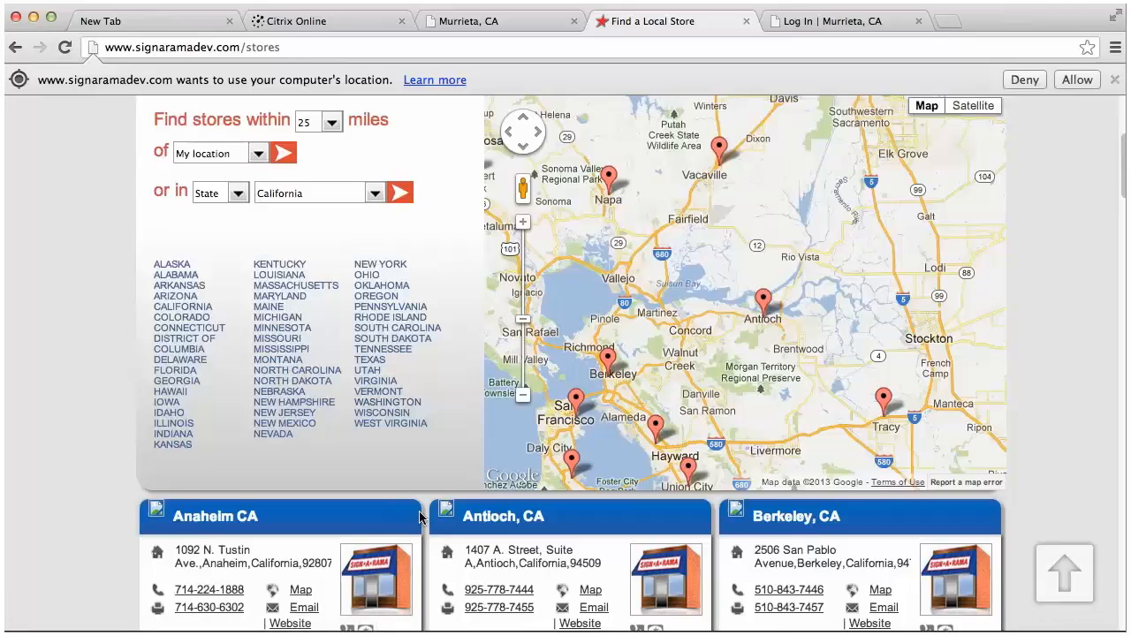
scroll(424, 517, "down", 3)
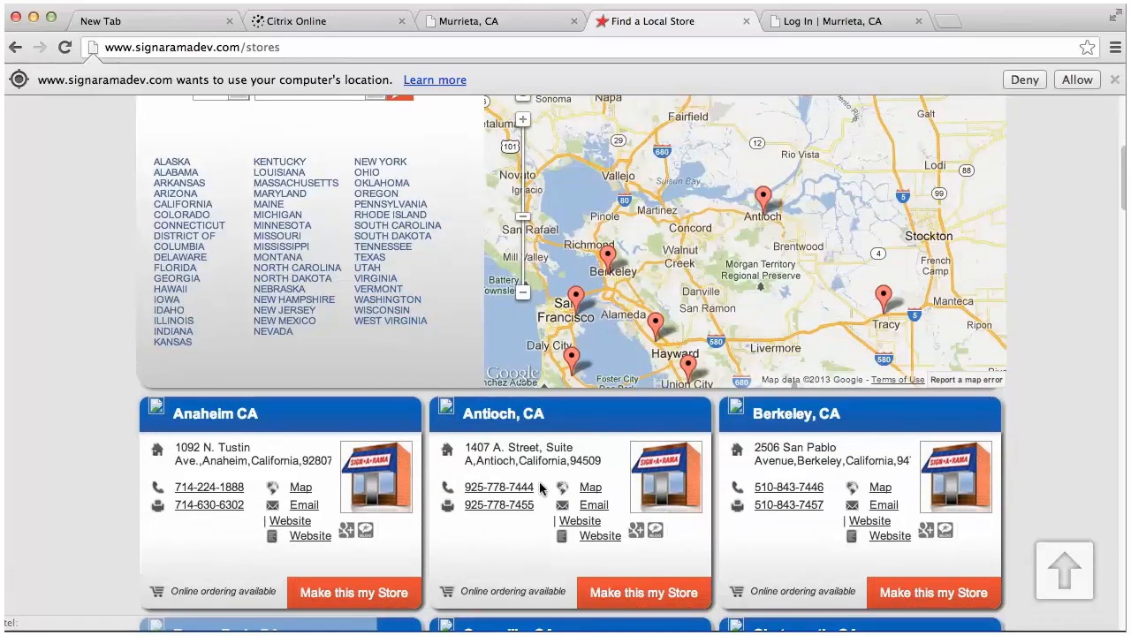
scroll(534, 490, "down", 3)
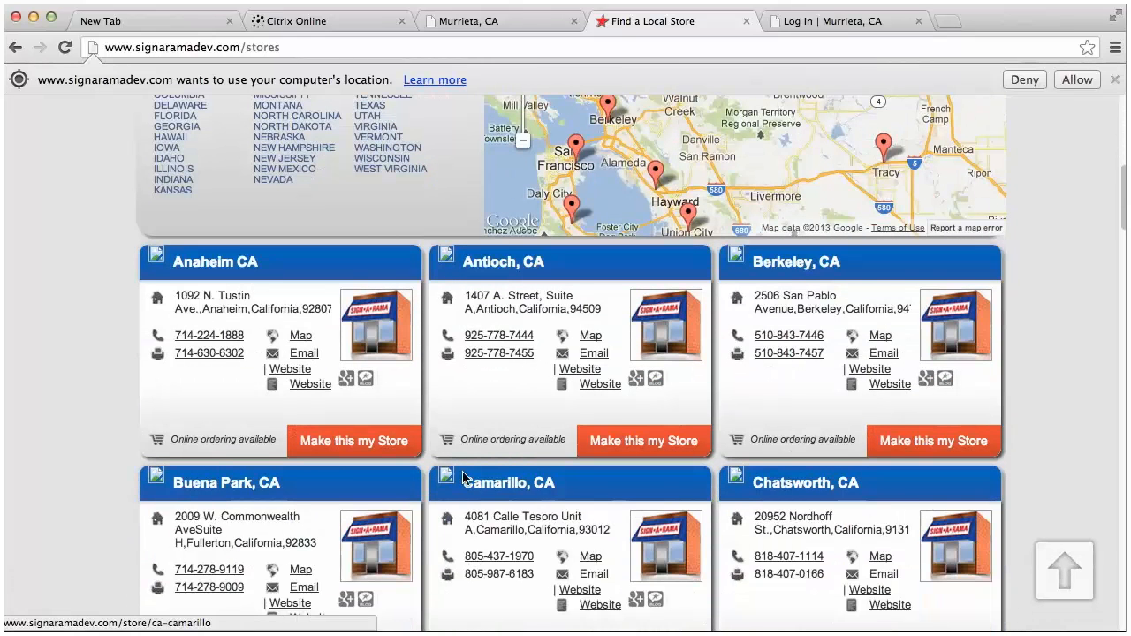
scroll(469, 491, "down", 4)
scroll(482, 497, "down", 4)
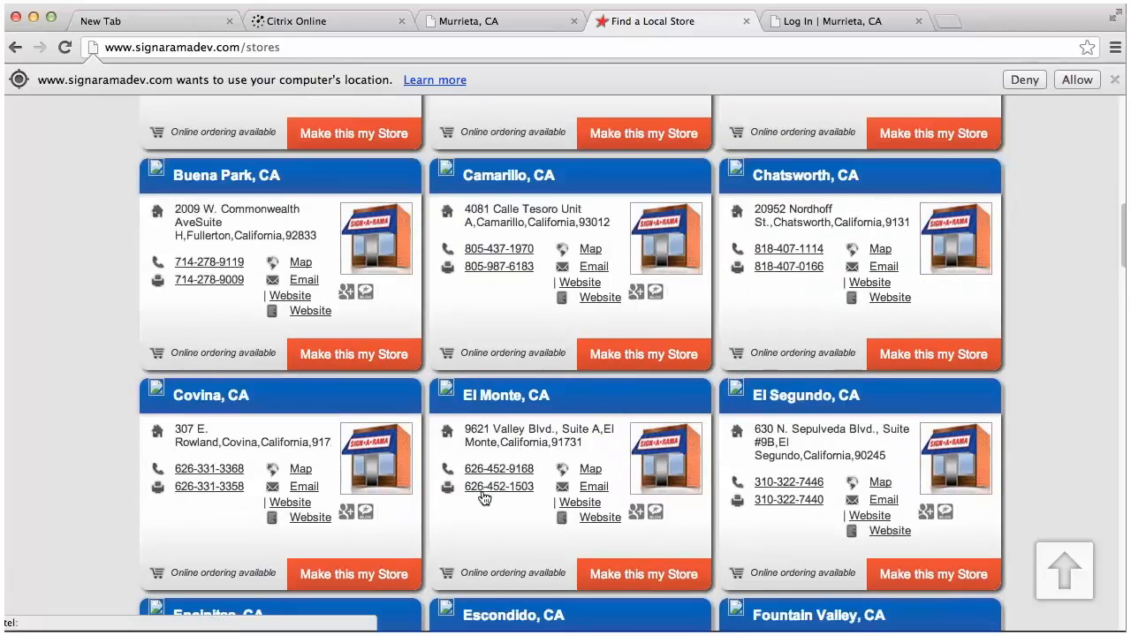
scroll(483, 496, "down", 2)
scroll(482, 496, "down", 10)
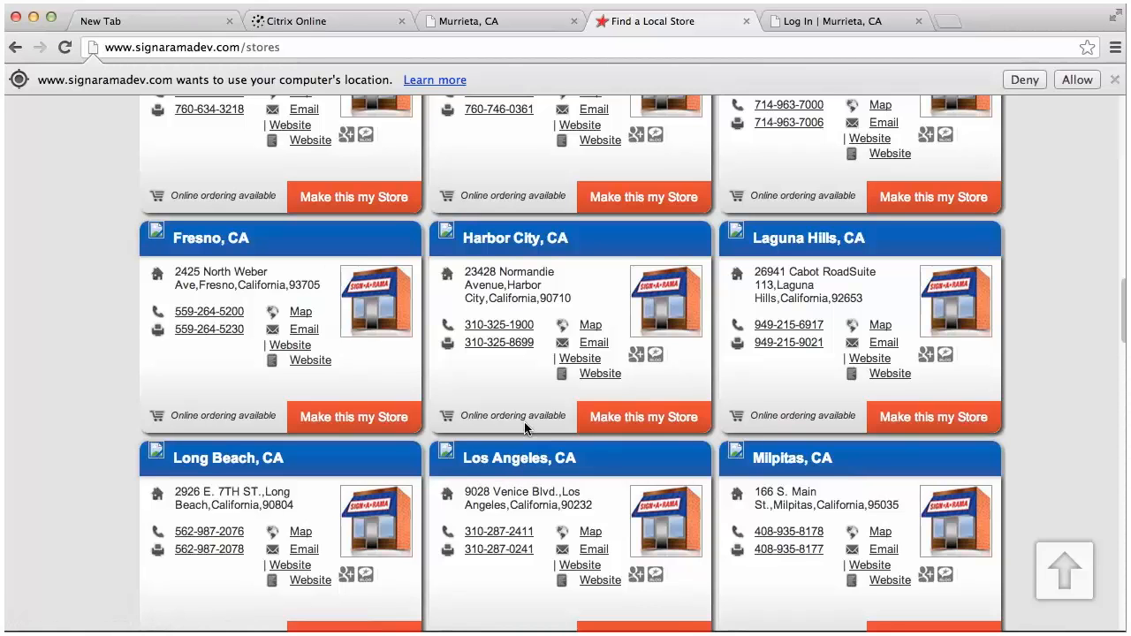
scroll(530, 418, "down", 5)
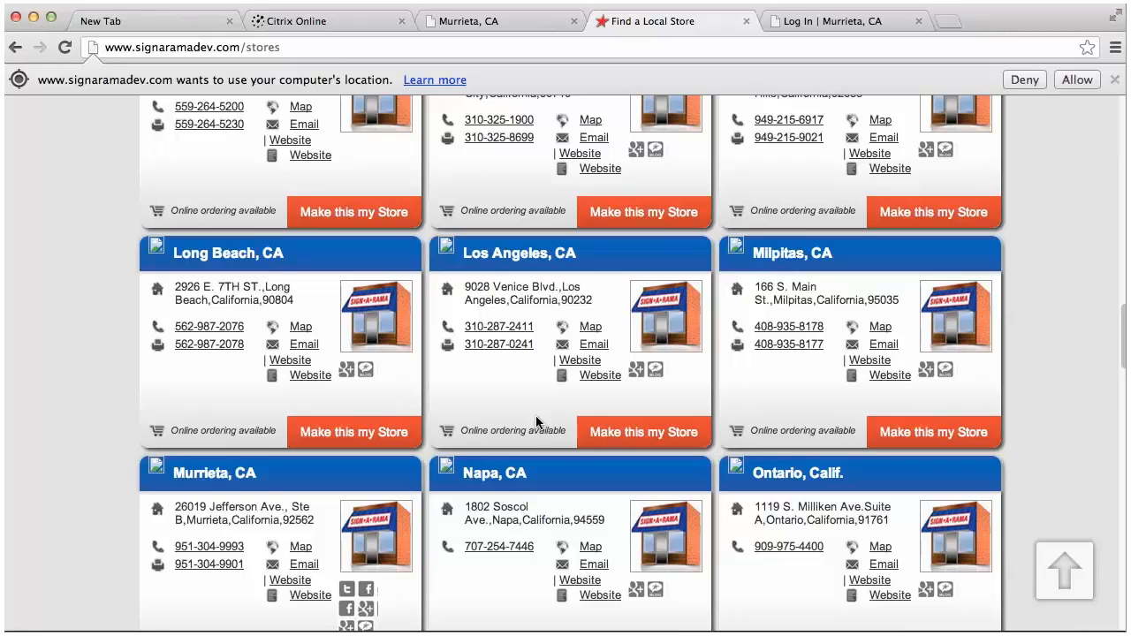
scroll(622, 486, "down", 3)
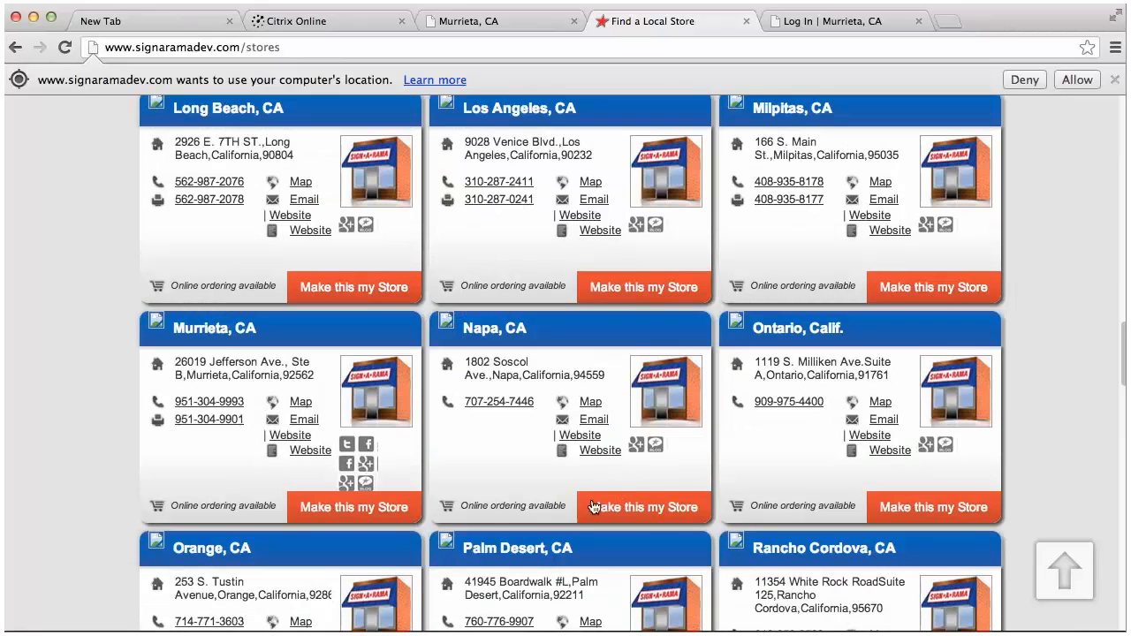
scroll(535, 534, "down", 6)
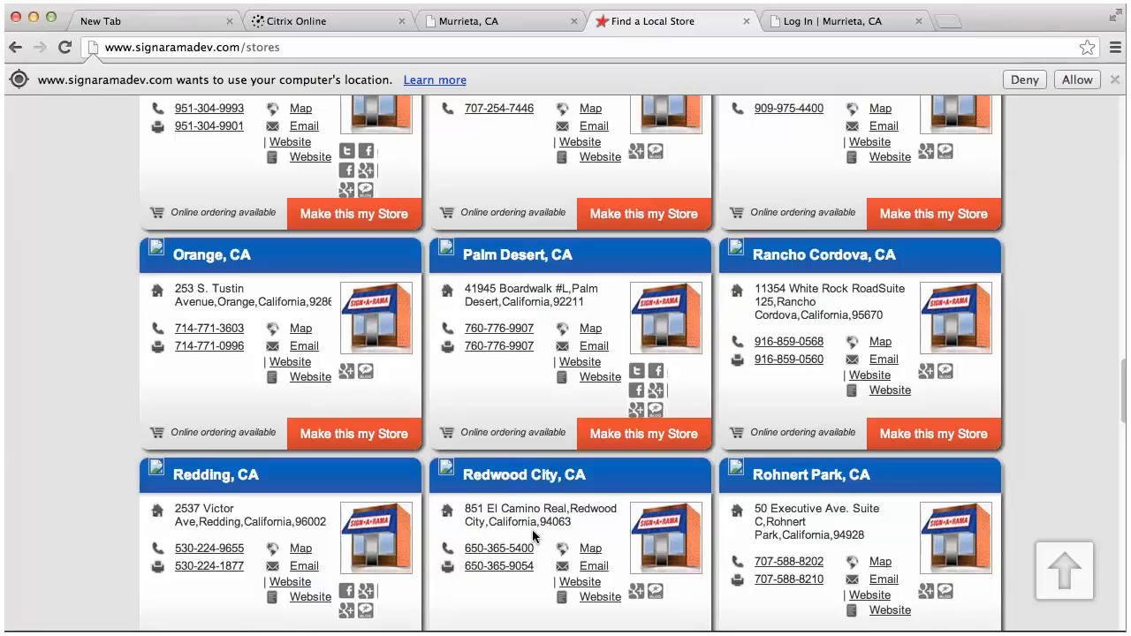
scroll(535, 530, "up", 5)
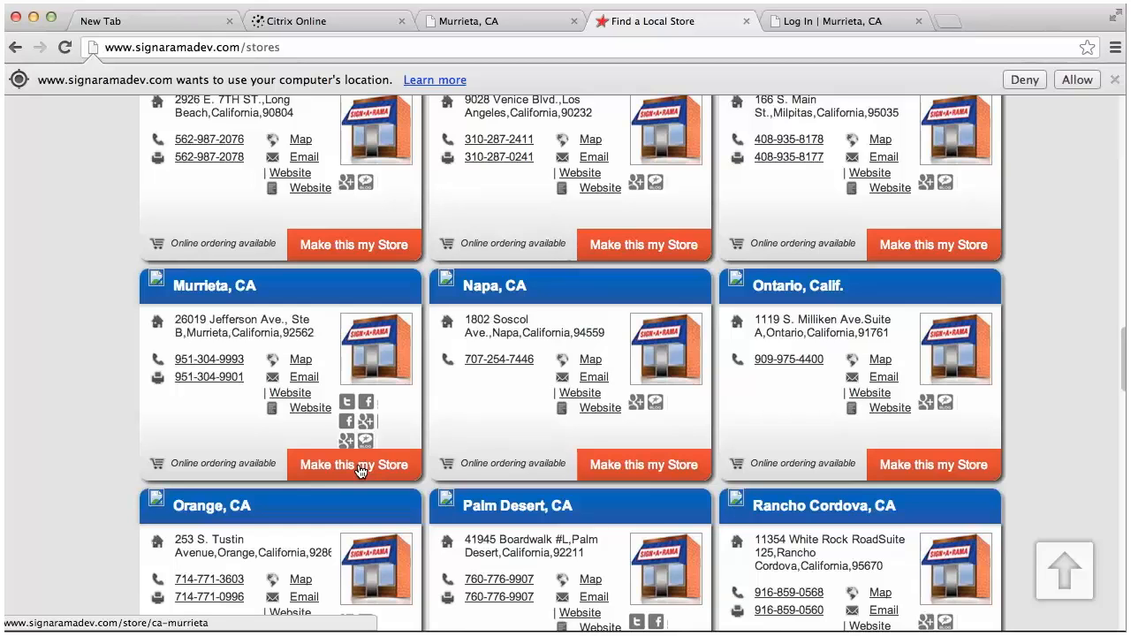
Return to the Murrieta store site at ca-murrieta.store.signaramadev.com and dismiss the yellow local-mode notice.
left_click(502, 23)
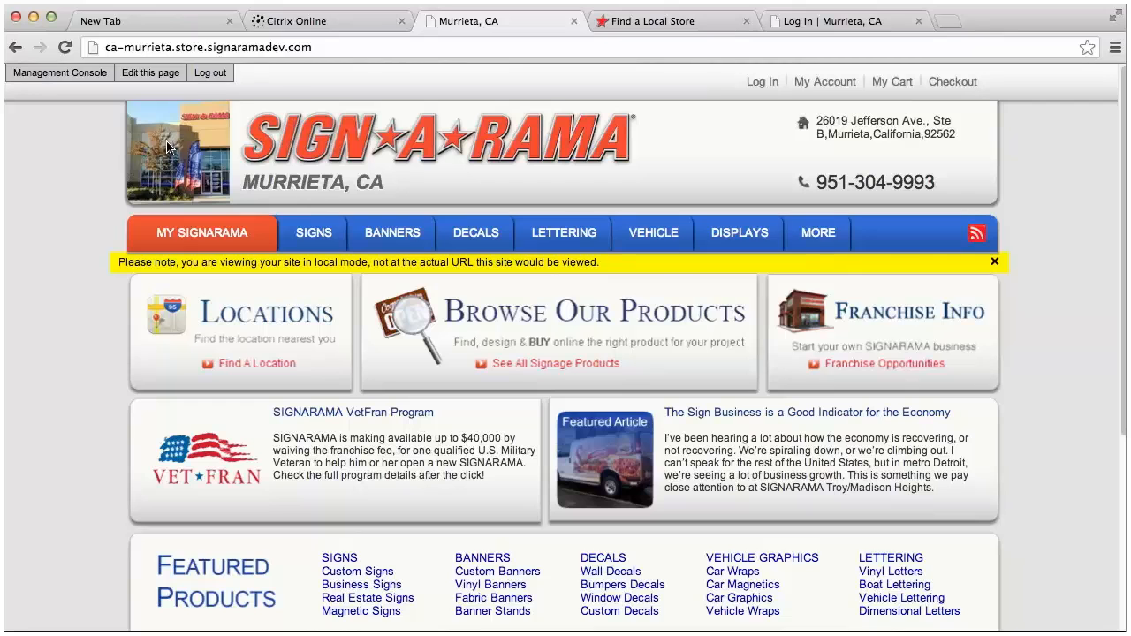
left_click(996, 264)
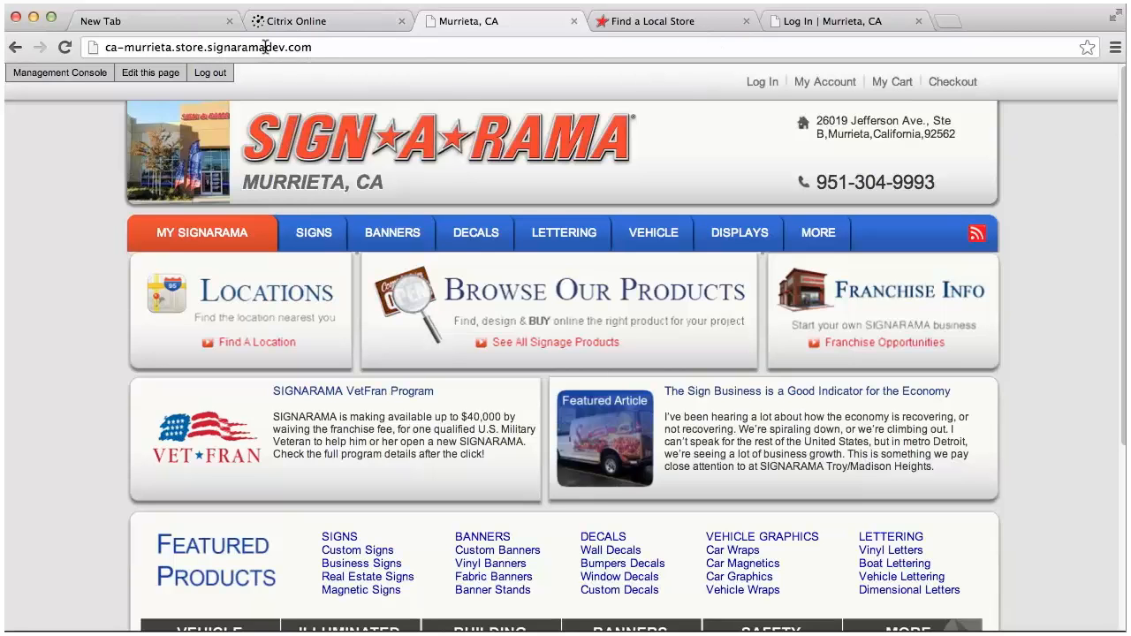
Switch to the store's management login page and load it from the shortened address ca-murrieta.store.signaramadev.com/manage.
left_click(643, 23)
left_click(791, 21)
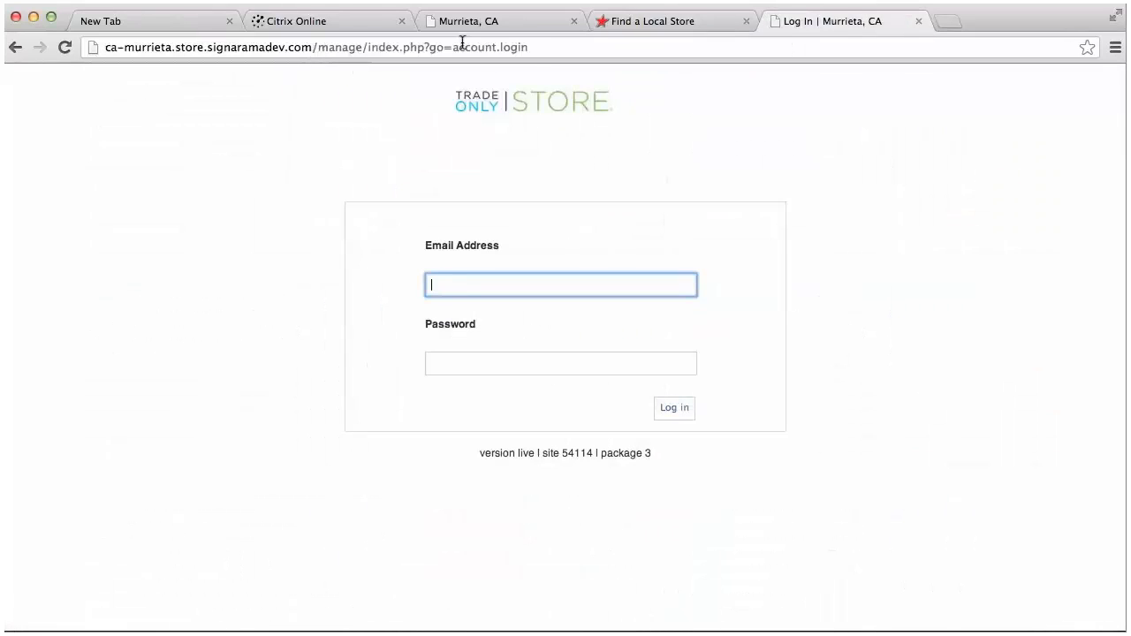
left_click(535, 48)
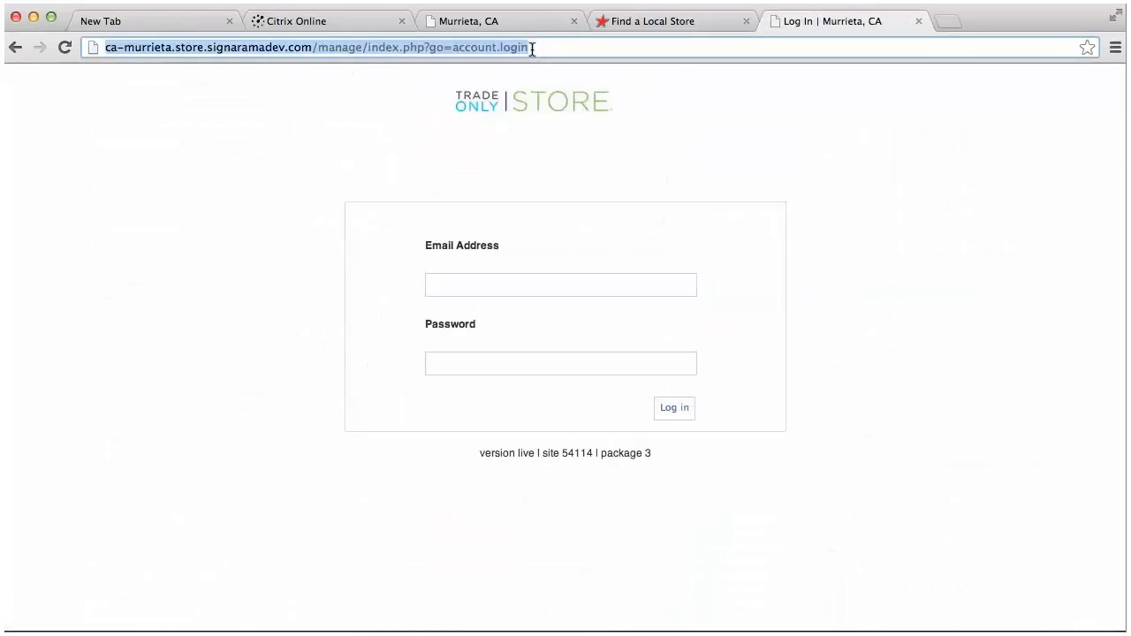
left_click(533, 48)
key("BackSpace")
key("BackSpace")
key("BackSpace")
key("BackSpace")
key("BackSpace")
key("BackSpace")
key("BackSpace")
key("BackSpace")
key("BackSpace")
key("BackSpace")
key("BackSpace")
key("BackSpace")
key("BackSpace")
key("BackSpace")
key("BackSpace")
key("BackSpace")
key("BackSpace")
key("BackSpace")
key("BackSpace")
key("BackSpace")
key("BackSpace")
key("BackSpace")
key("BackSpace")
key("BackSpace")
key("BackSpace")
key("BackSpace")
key("BackSpace")
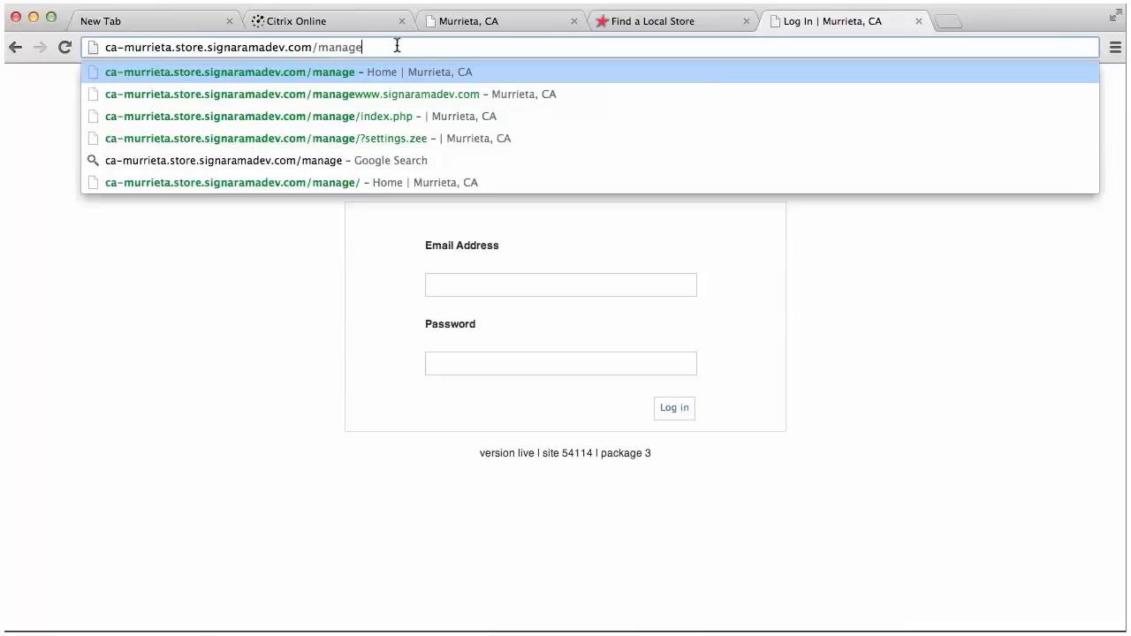
key("Return")
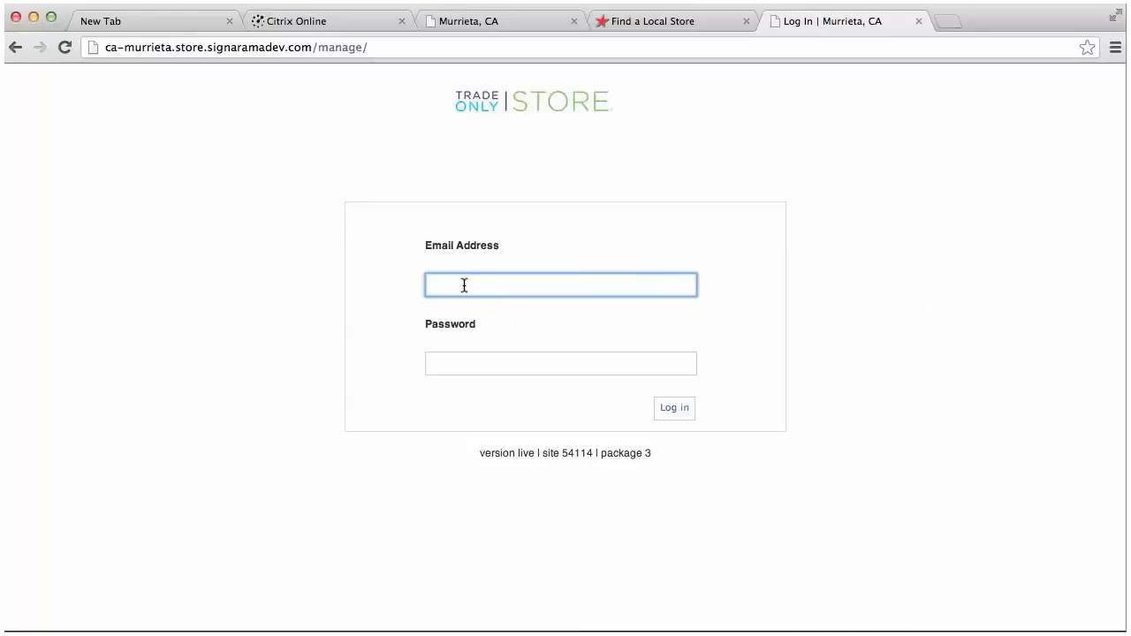
Log in to the store management console with the sales account's email address and the account password.
type("sale")
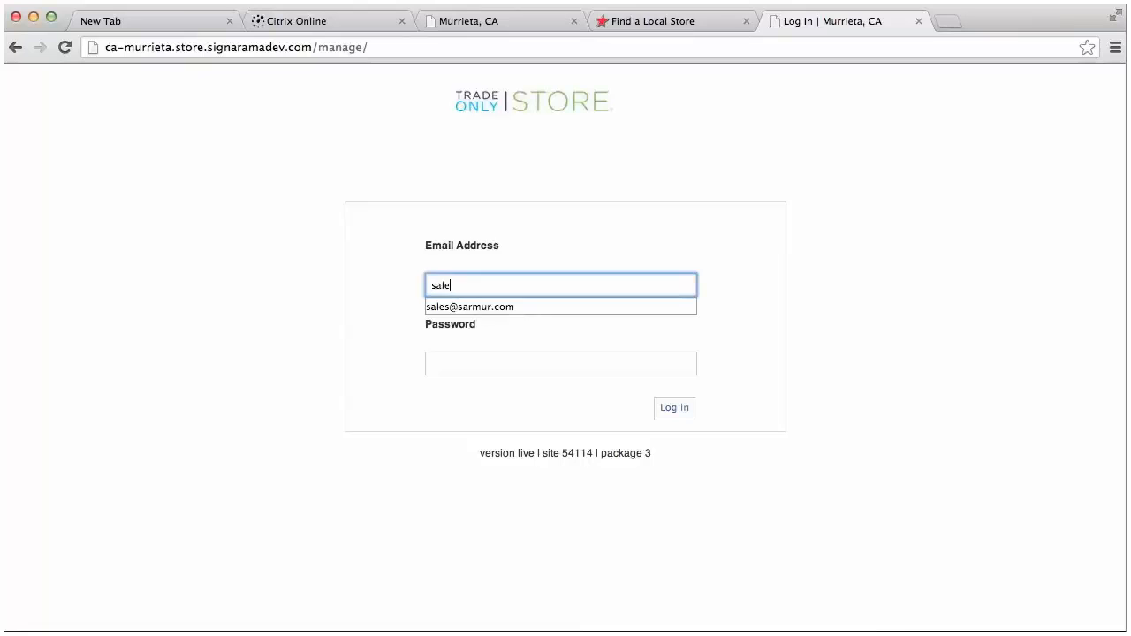
left_click(481, 309)
left_click(475, 358)
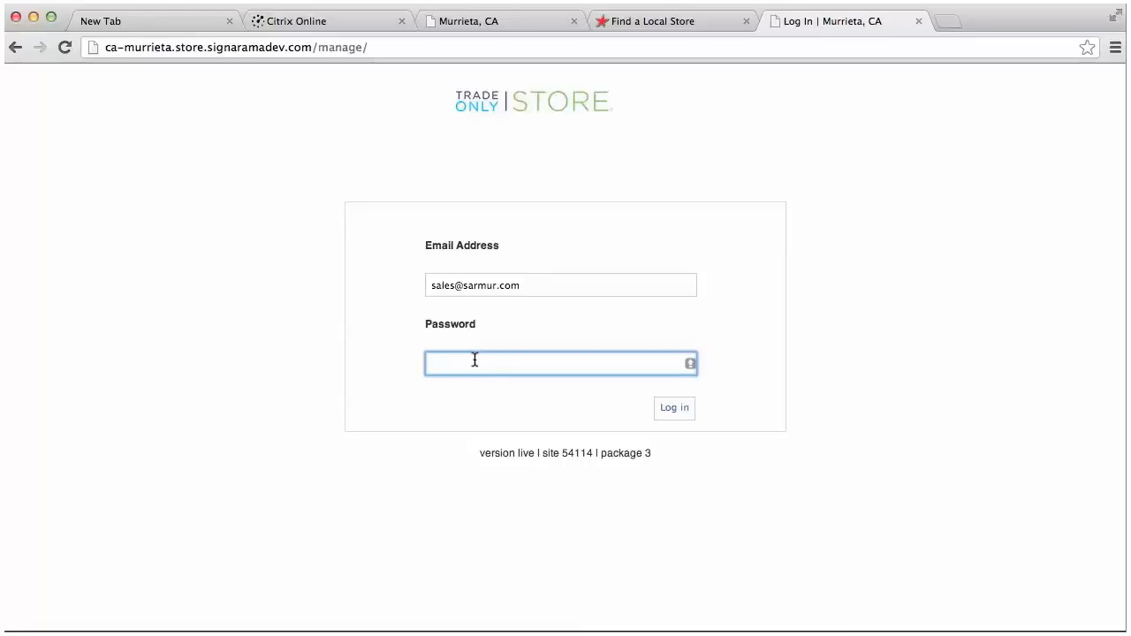
type("•••••••")
key("Return")
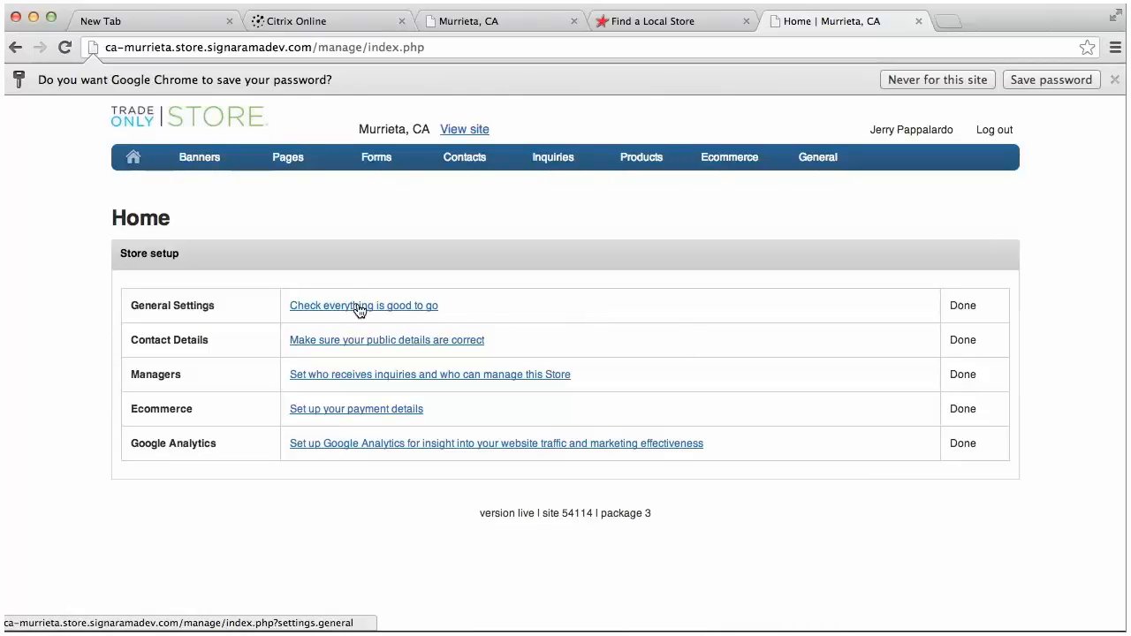
Open General Settings from the store setup list and examine the Website Attributes, Products & Pricing and Virtual Catalog sections.
left_click(412, 308)
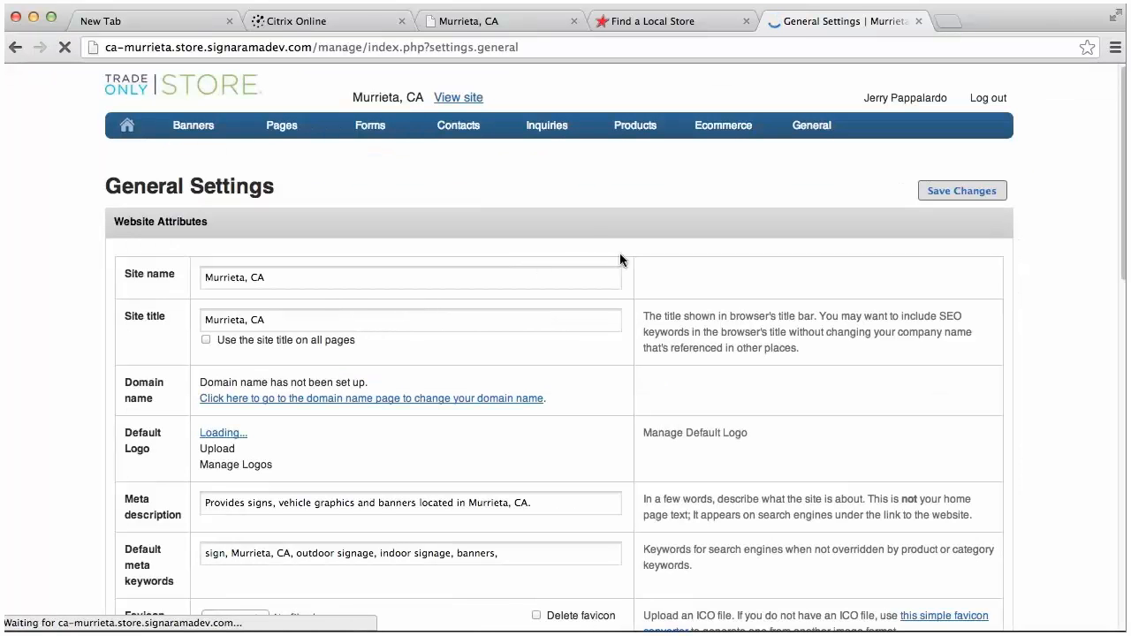
scroll(1053, 313, "down", 2)
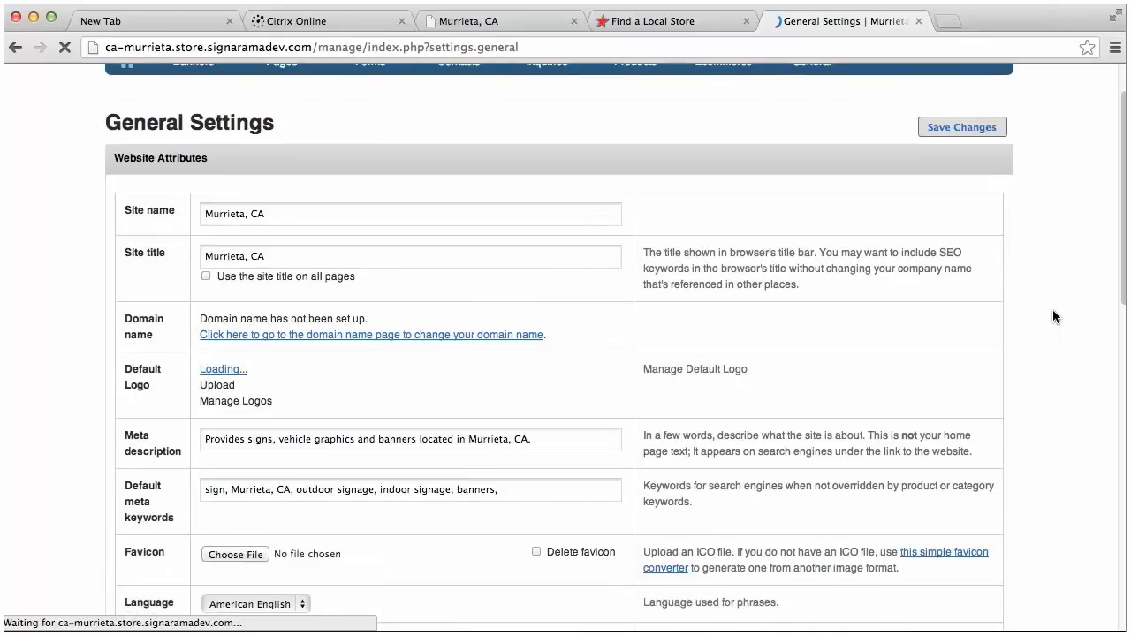
scroll(1053, 316, "down", 1)
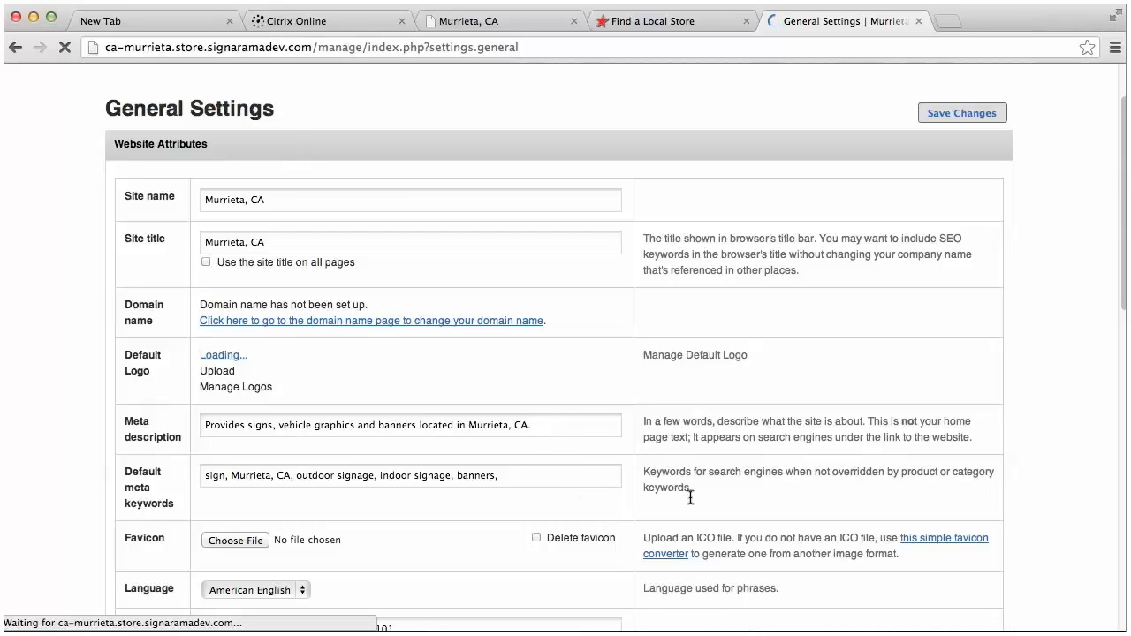
scroll(560, 440, "down", 1)
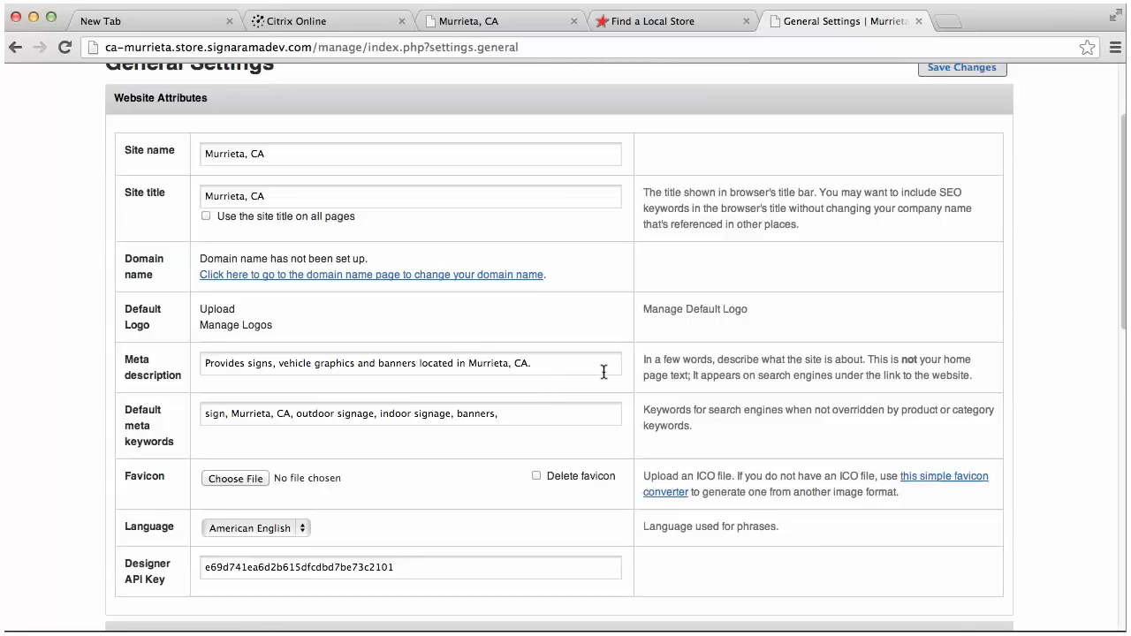
scroll(491, 455, "down", 3)
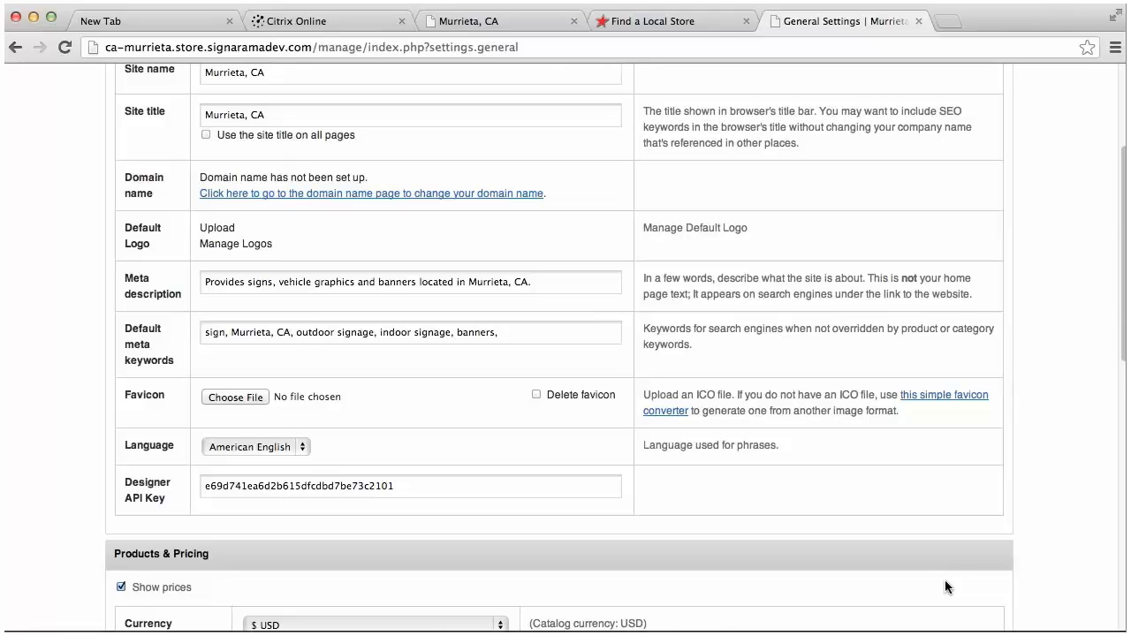
scroll(1001, 541, "down", 6)
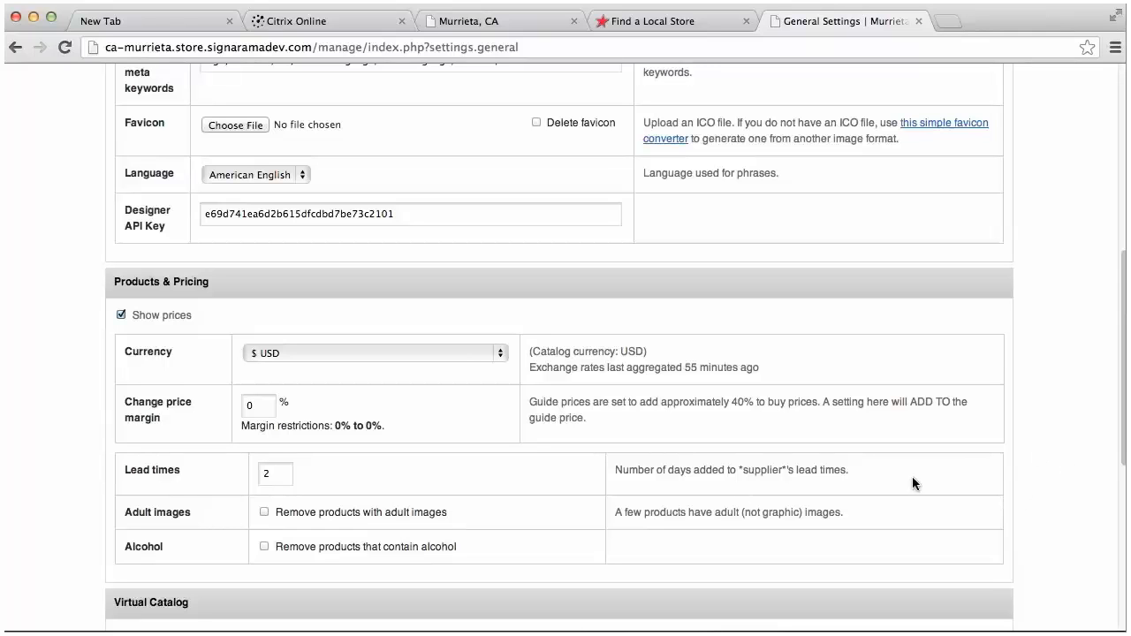
scroll(642, 511, "down", 2)
scroll(647, 514, "down", 1)
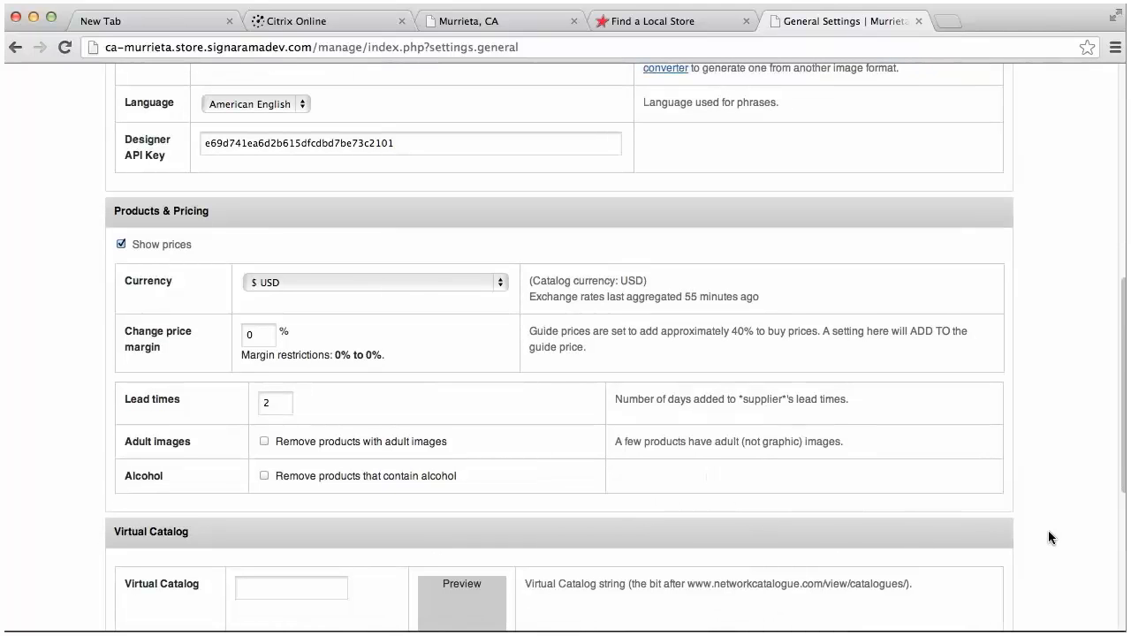
scroll(1052, 536, "down", 3)
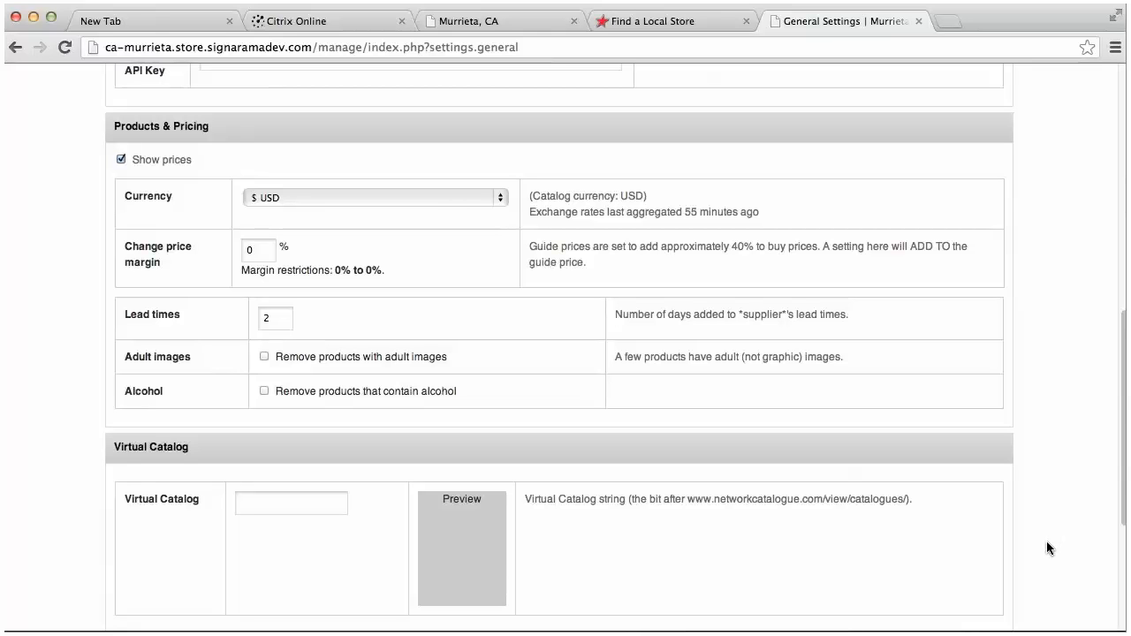
scroll(1047, 542, "up", 10)
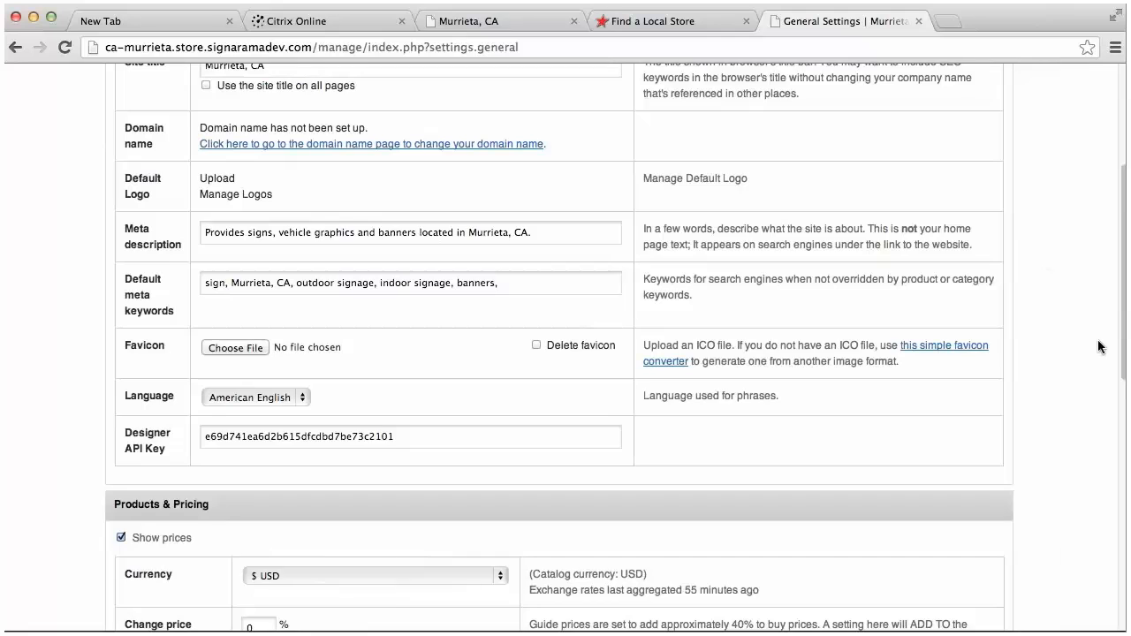
Return to the store setup list and review the public contact details page for the store.
scroll(1096, 336, "up", 6)
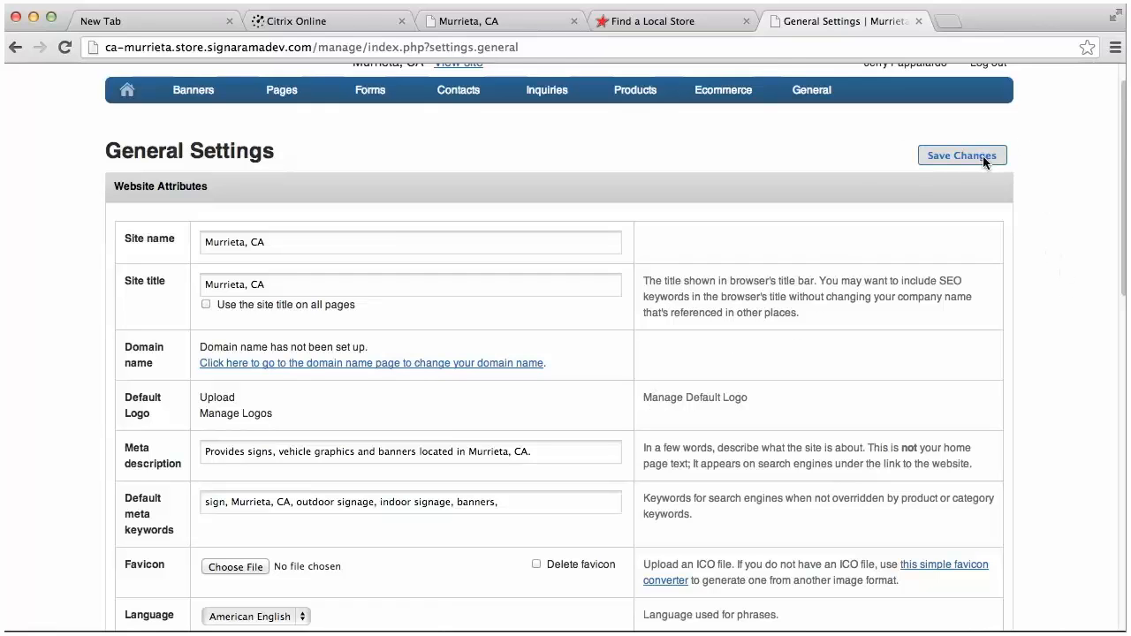
left_click(125, 92)
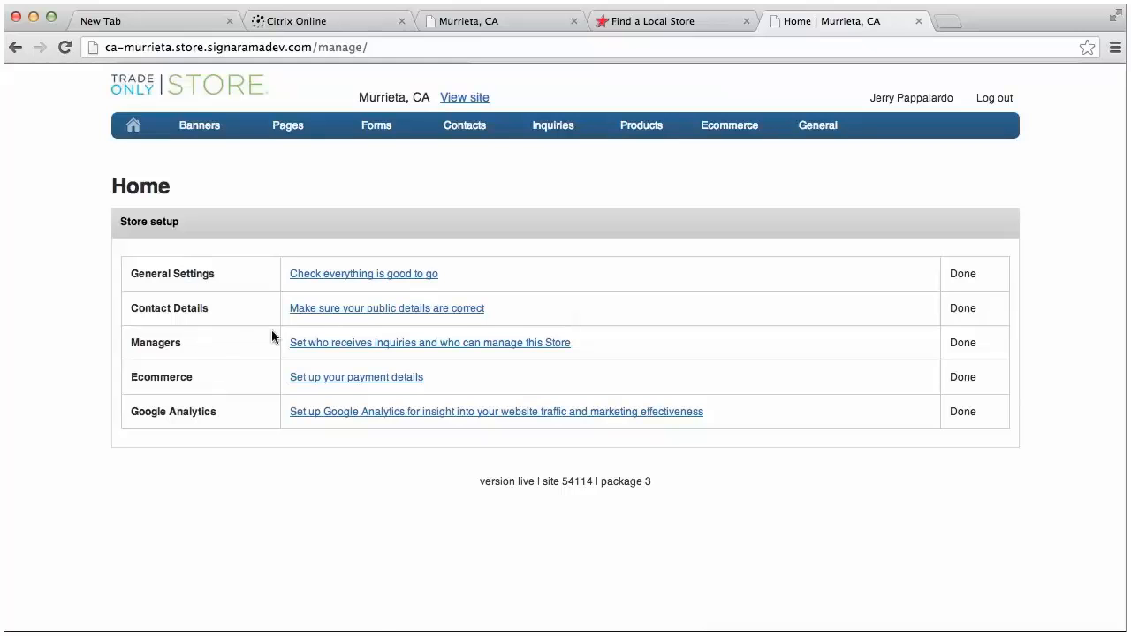
left_click(359, 310)
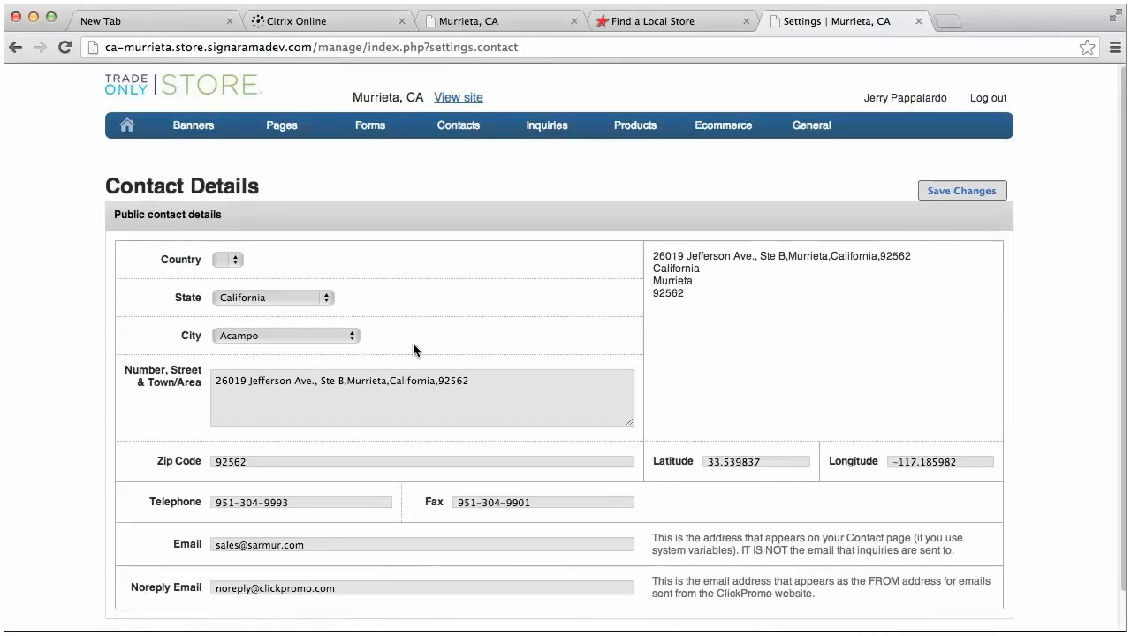
scroll(412, 346, "down", 2)
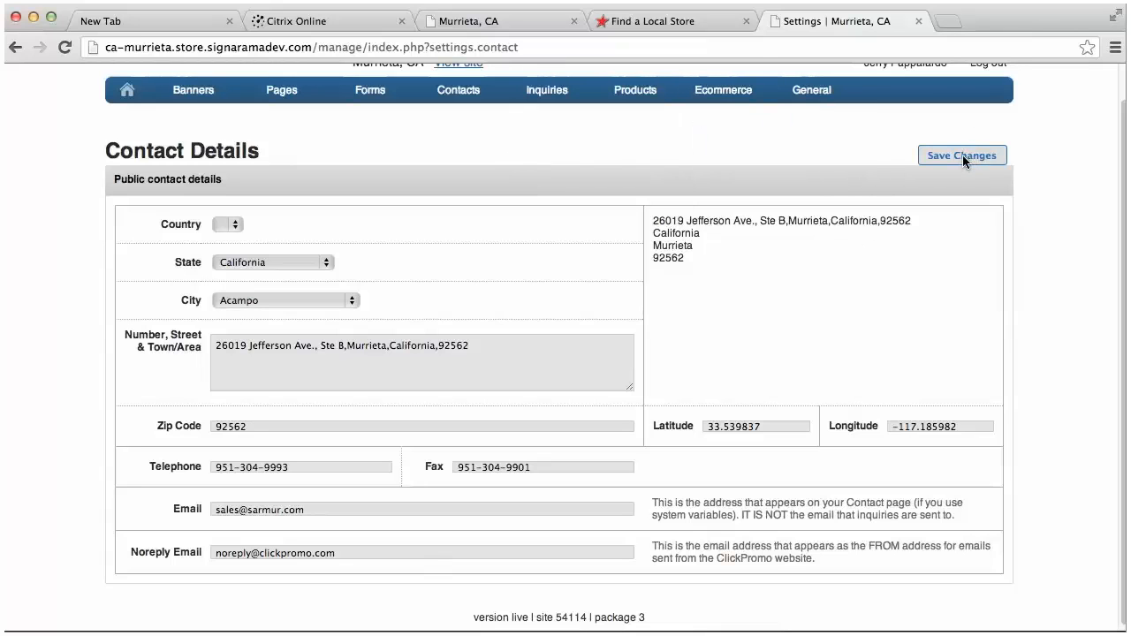
Review the Managers page's manage, inquiries and orders permissions from the store setup list, then return to that list.
left_click(131, 93)
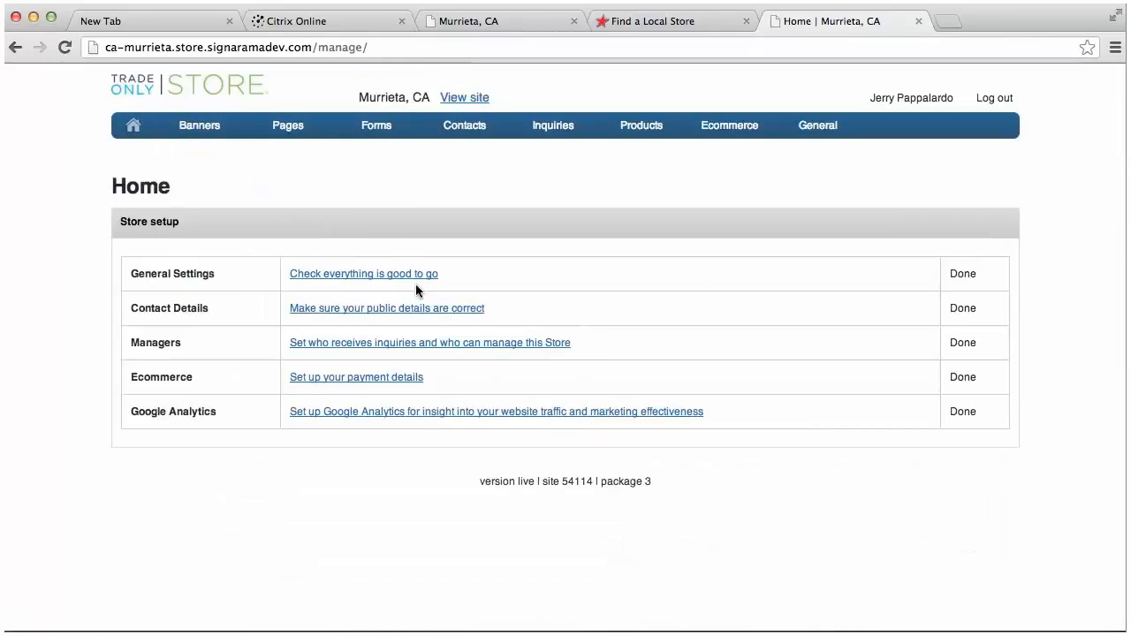
left_click(441, 346)
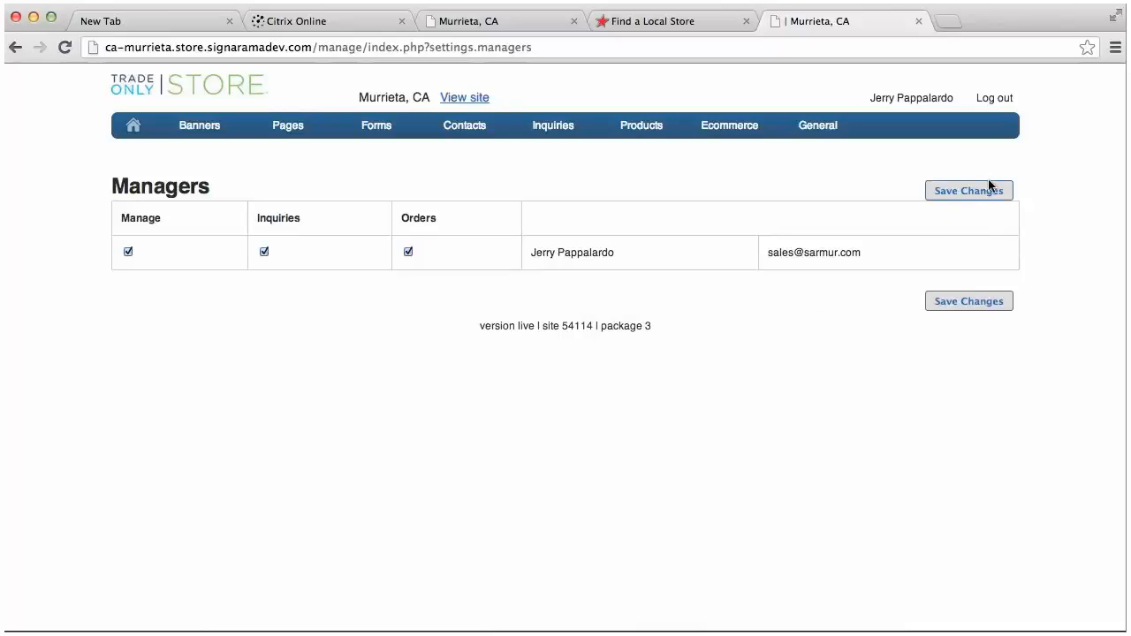
left_click(133, 129)
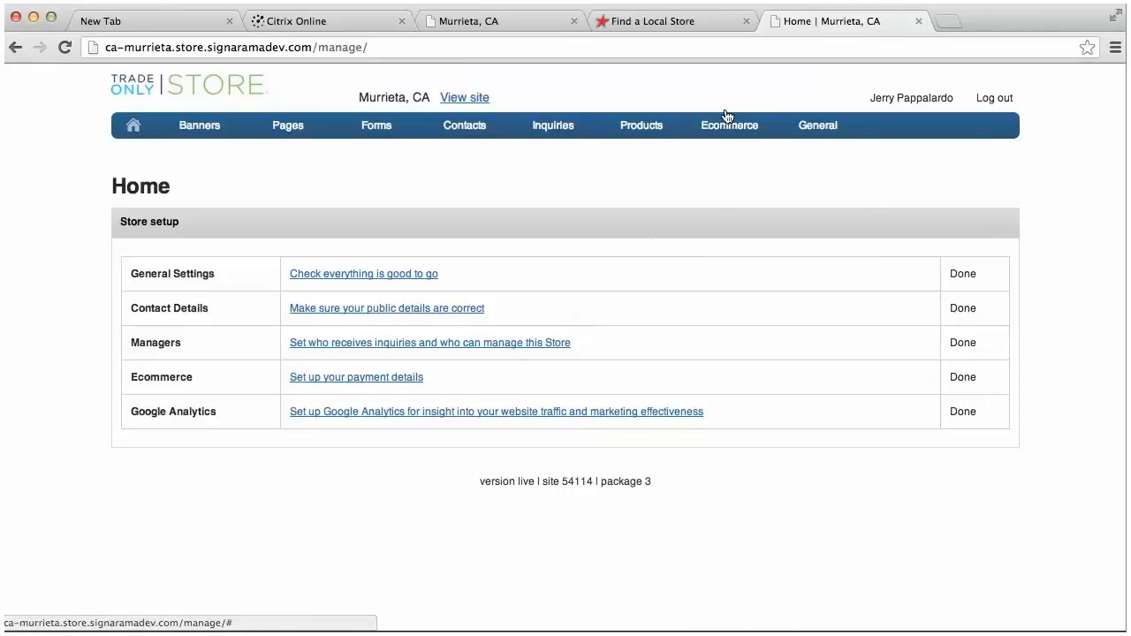
Open the payment details setup and enable Credit Card as a payment method.
mouse_move(726, 129)
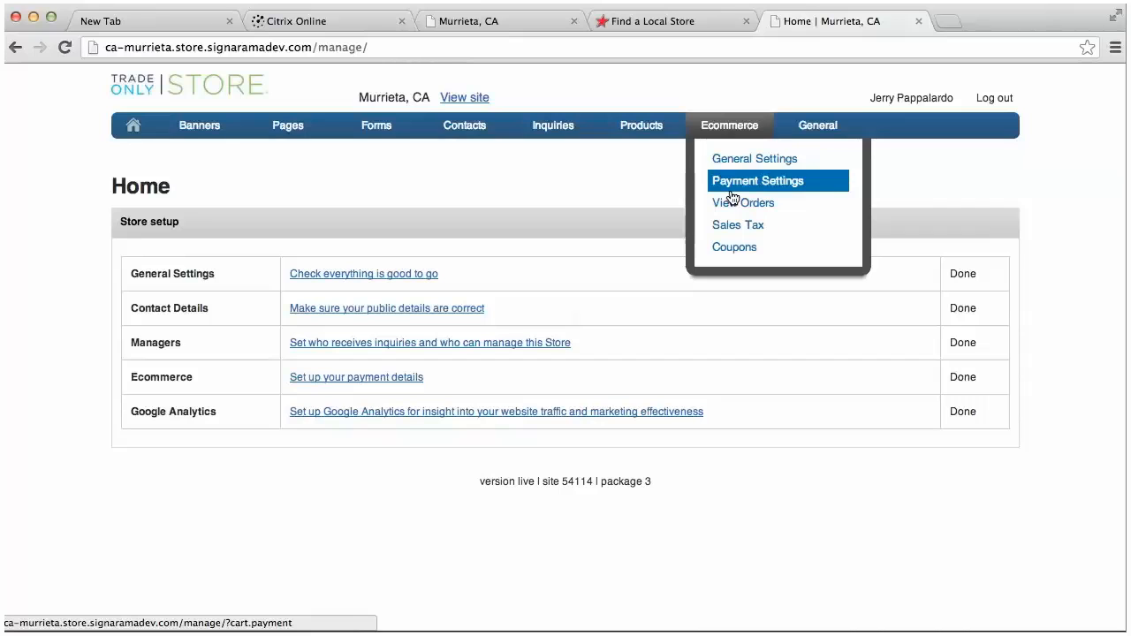
left_click(335, 381)
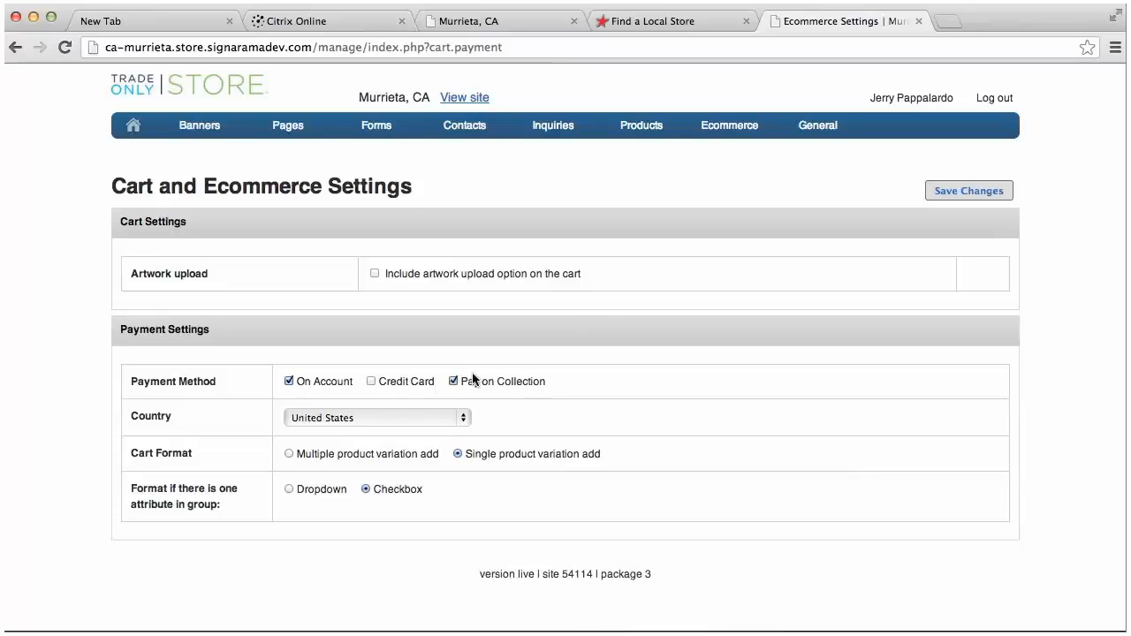
left_click(371, 381)
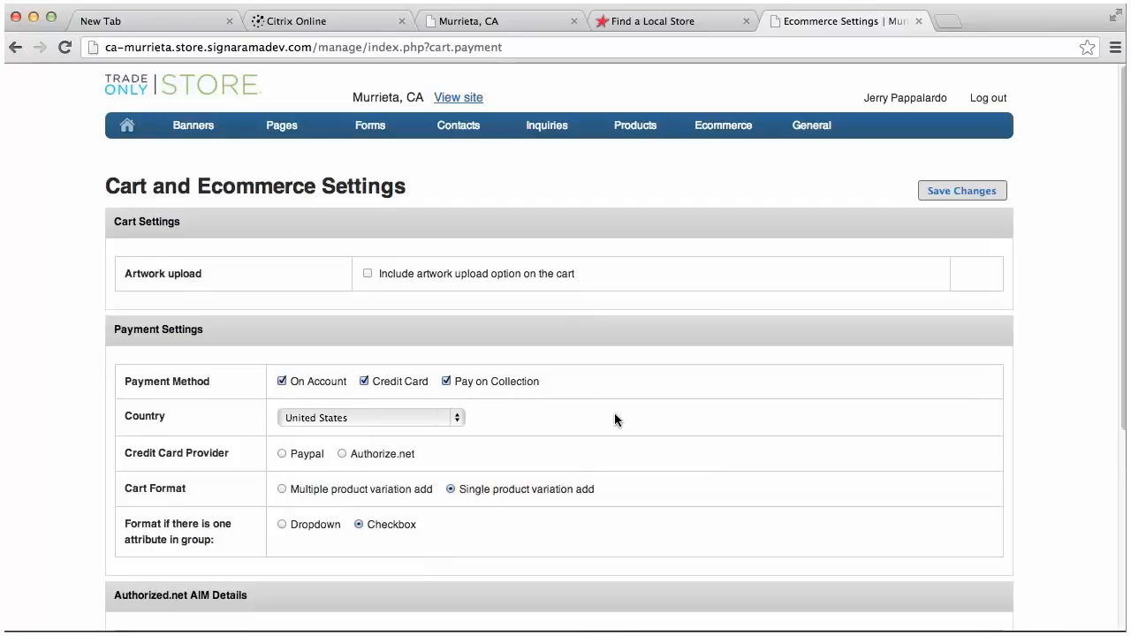
scroll(626, 419, "down", 1)
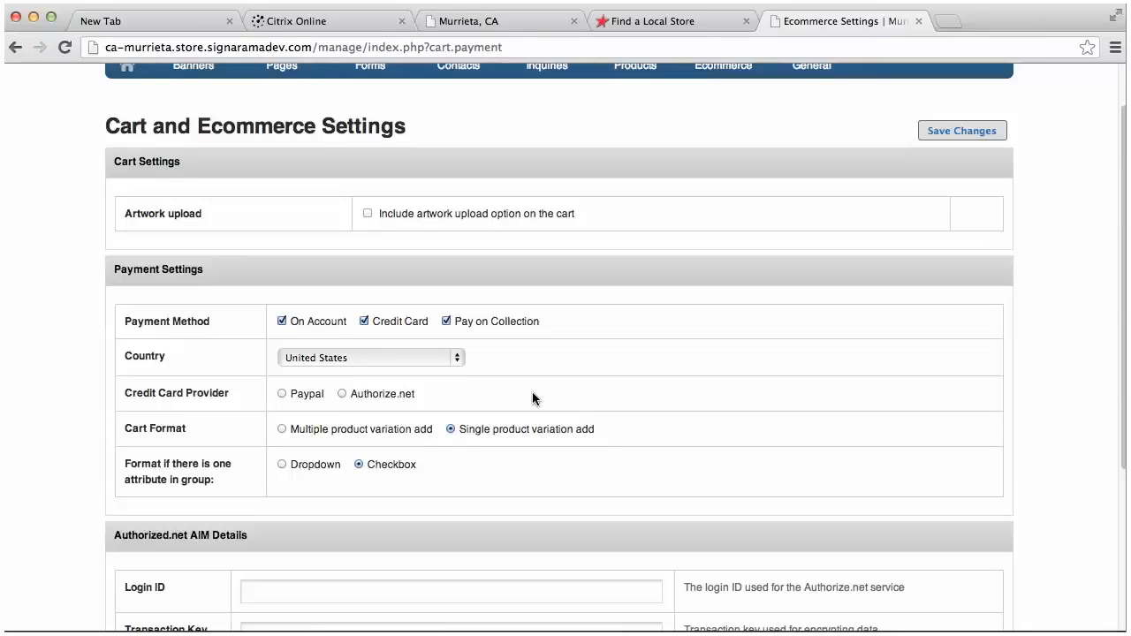
Choose Paypal as the credit card provider, examine its Paypal Details section and dismiss the mail notification.
left_click(281, 393)
scroll(773, 409, "down", 1)
scroll(772, 405, "down", 3)
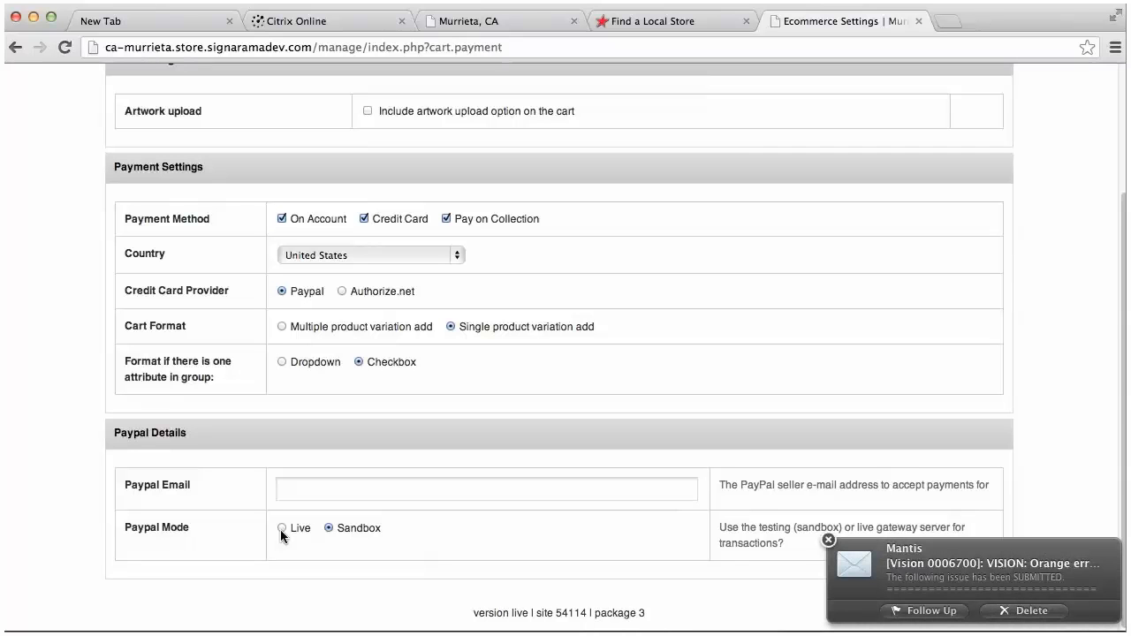
left_click(831, 540)
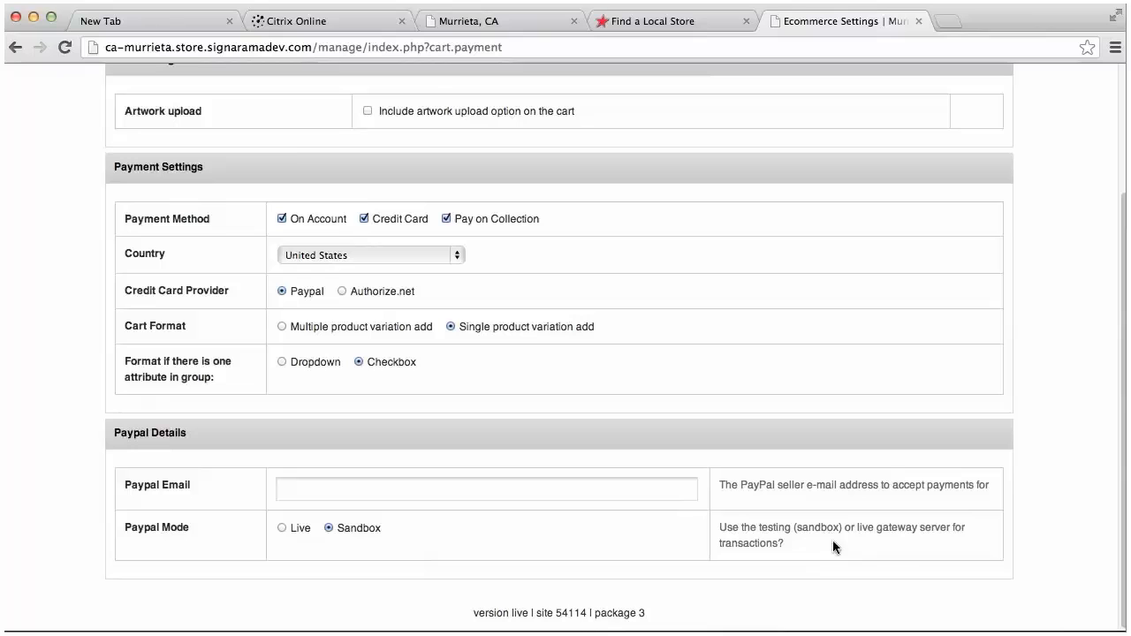
Switch the credit card provider to Authorize.net and examine its login, transaction server, mode and method settings.
left_click(341, 292)
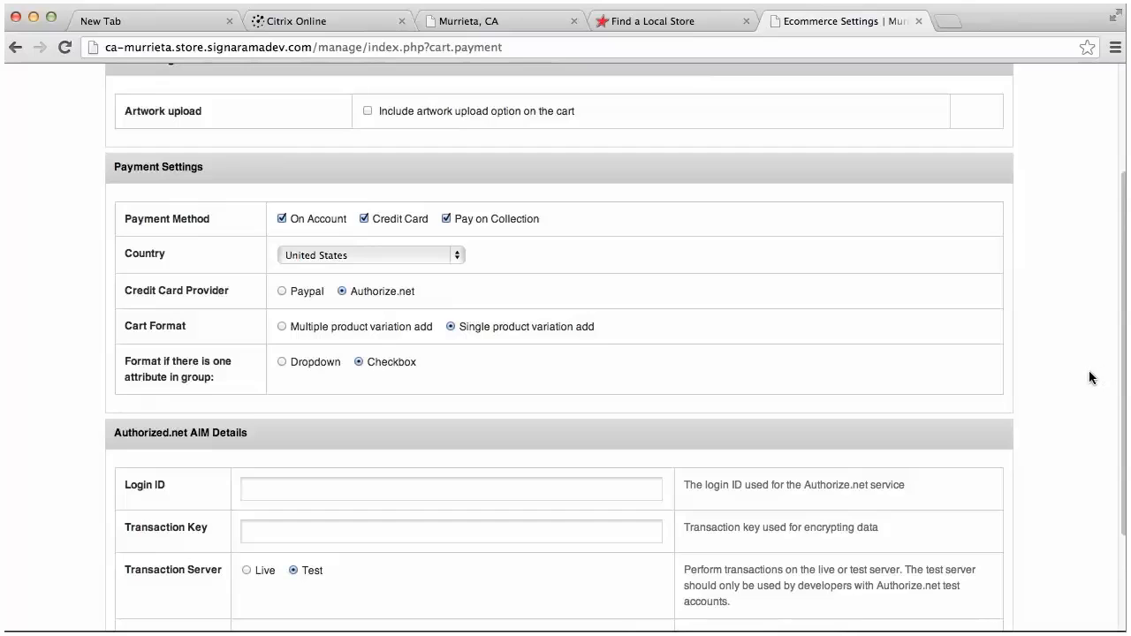
scroll(1090, 377, "down", 3)
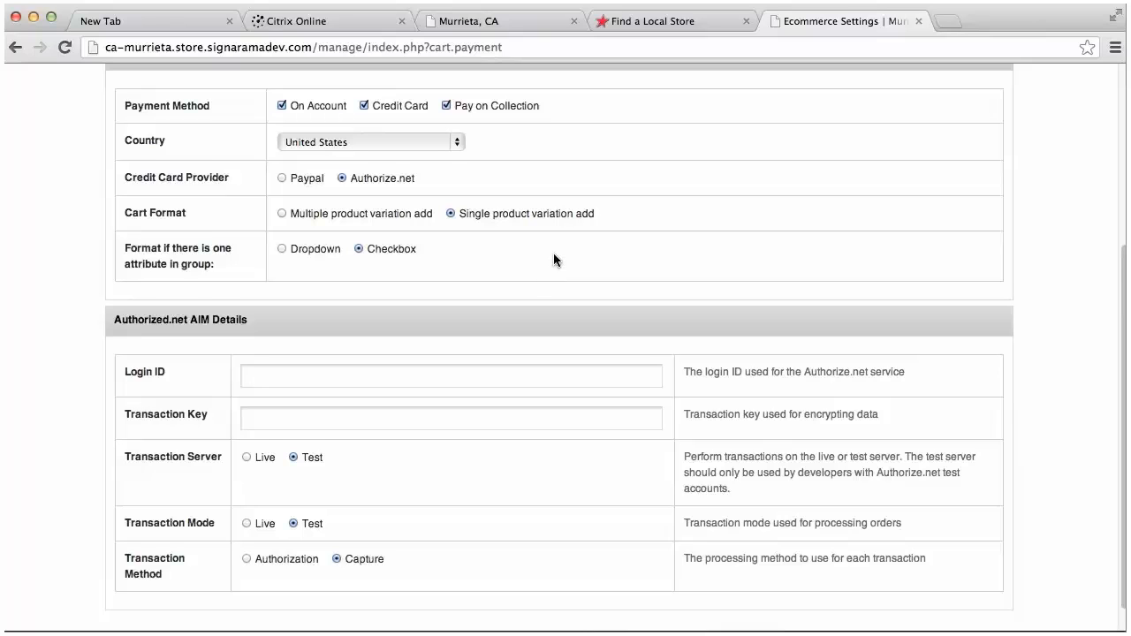
scroll(554, 257, "down", 1)
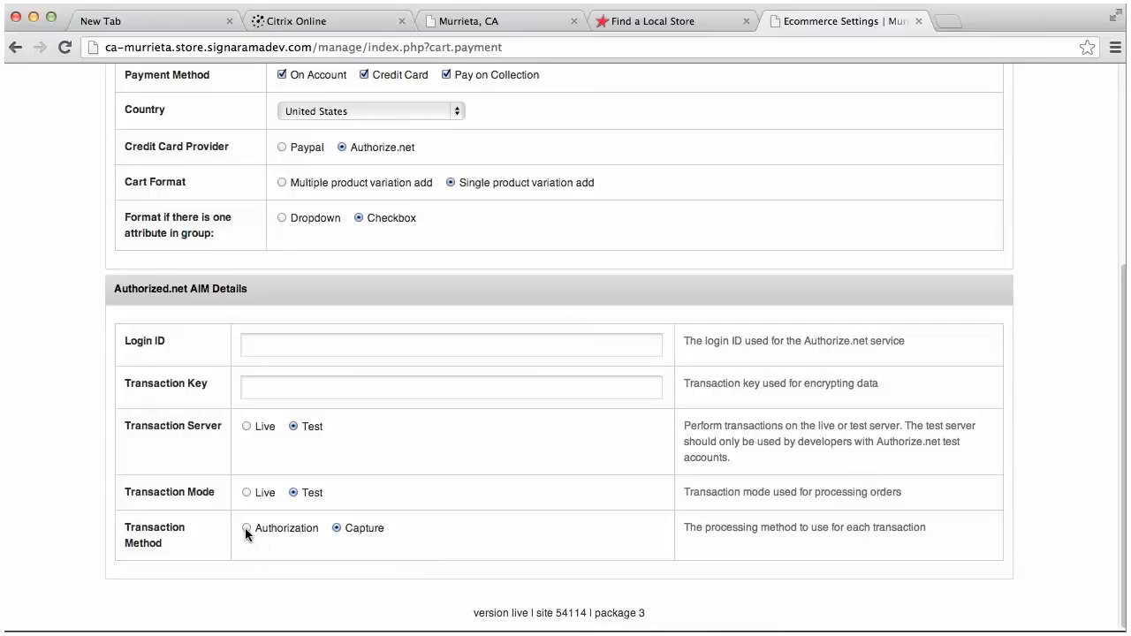
scroll(1073, 449, "up", 2)
scroll(1074, 449, "up", 8)
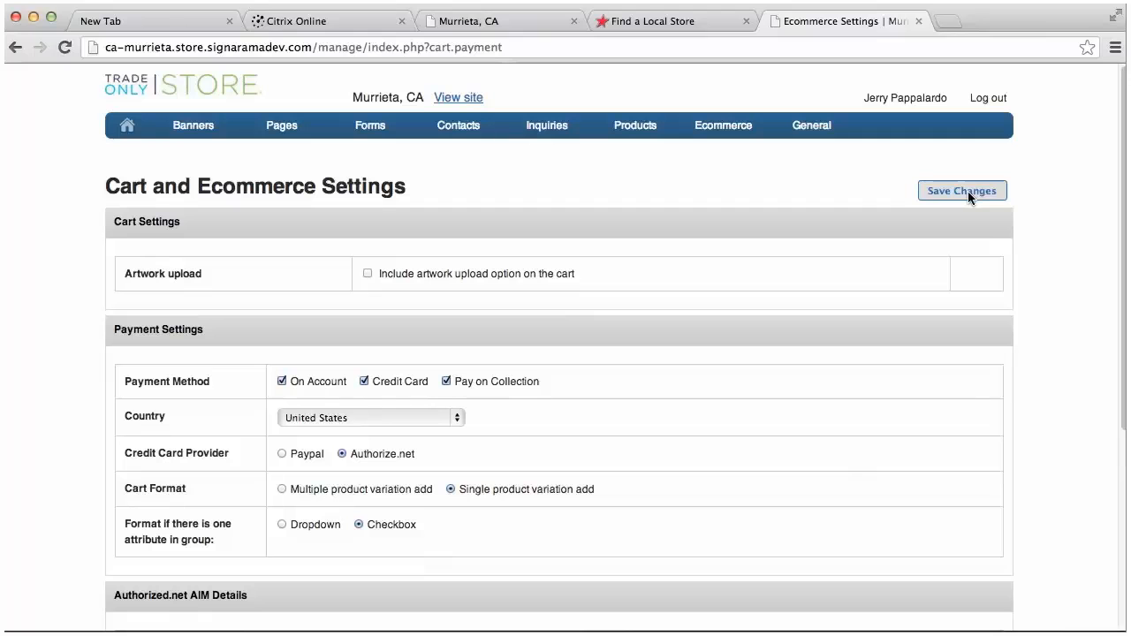
Review the Google Analytics and Webmaster Tools settings, return to the store setup list and dismiss the webinar reminder notification.
left_click(127, 126)
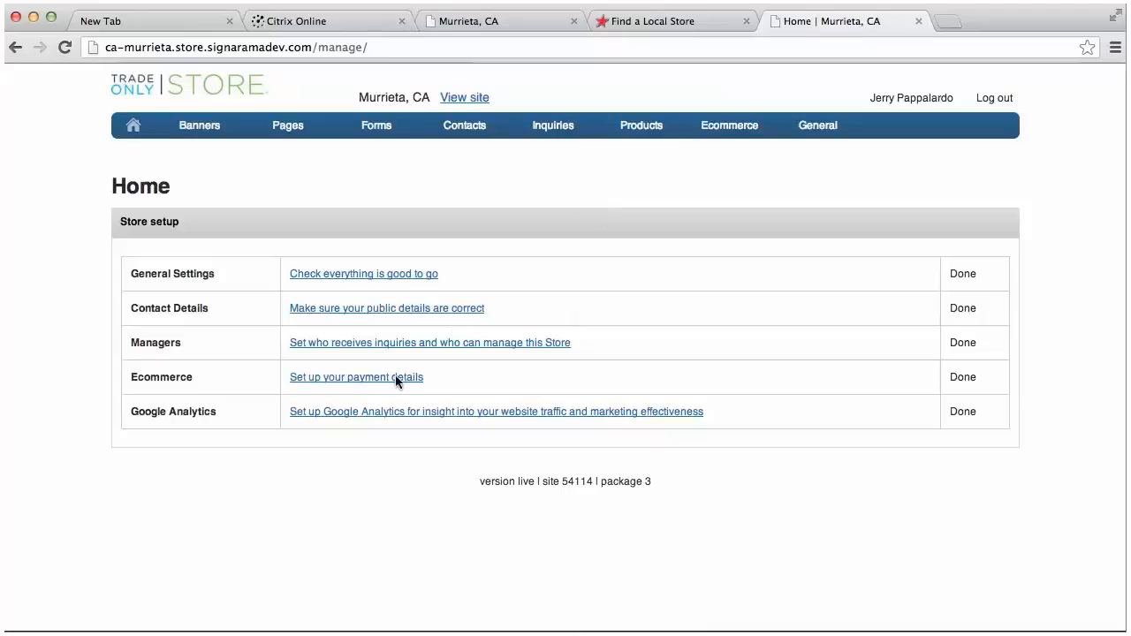
left_click(353, 413)
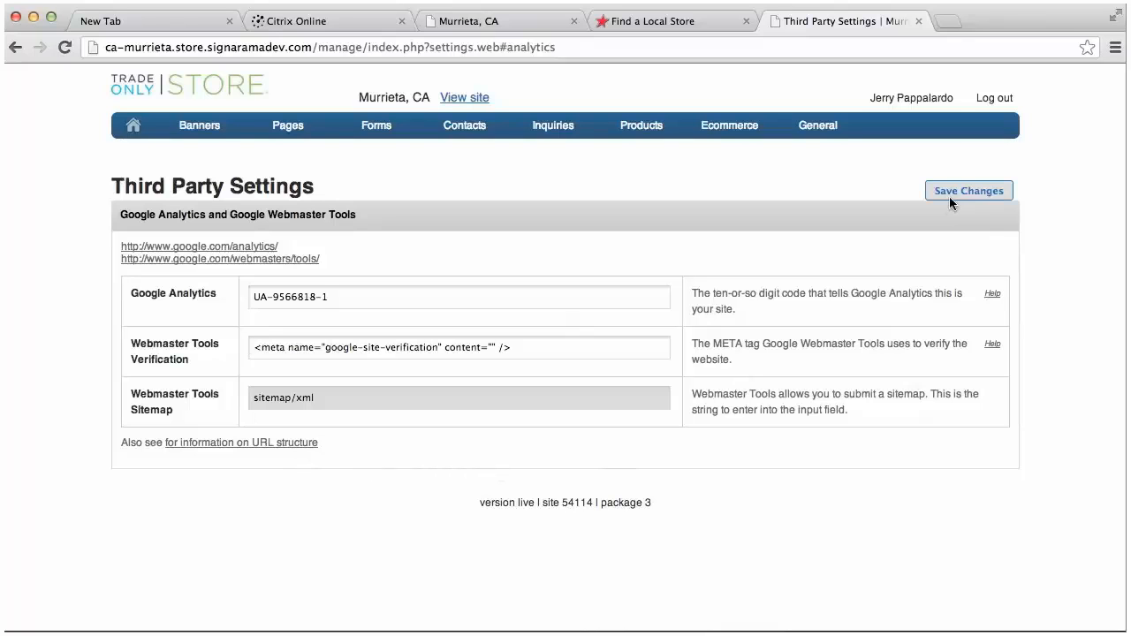
left_click(129, 133)
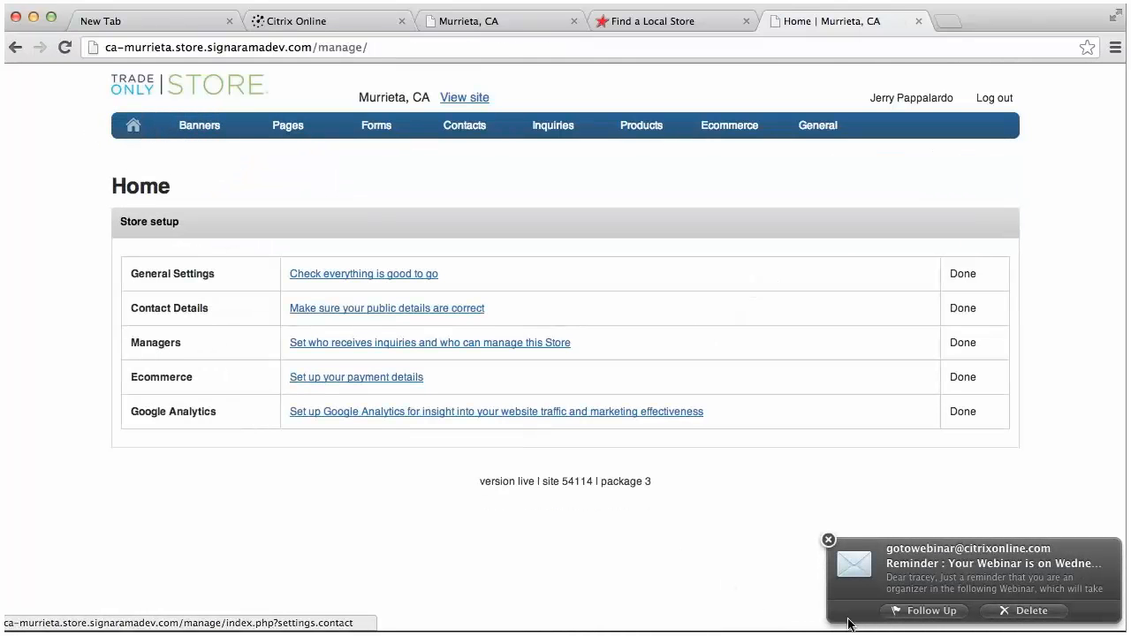
left_click(828, 540)
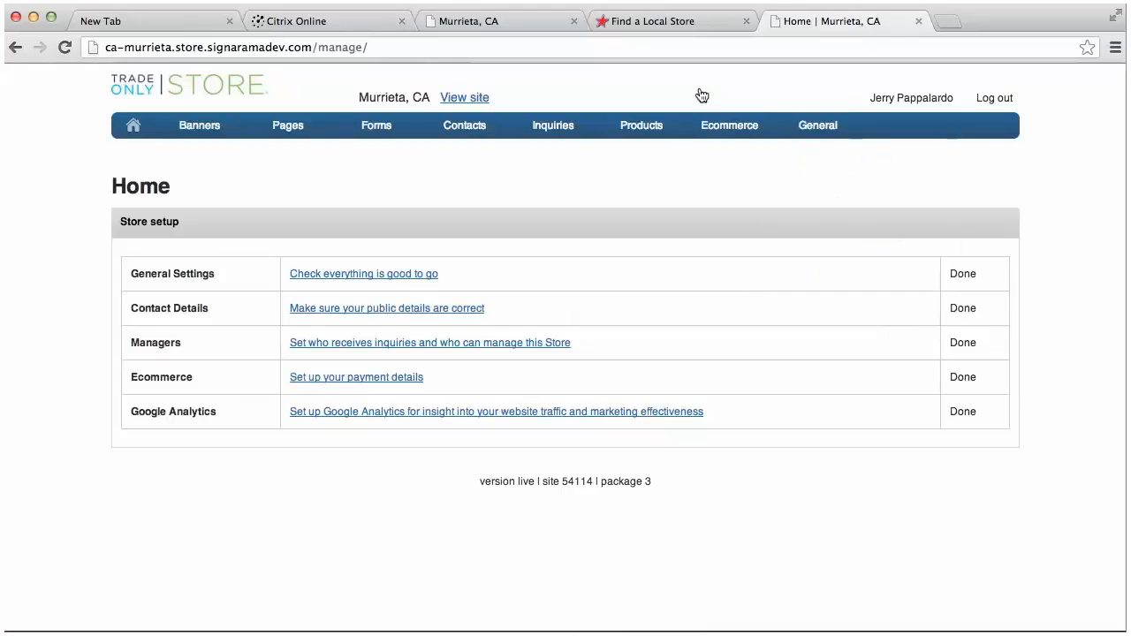
View the store's ecommerce orders list and open the My Inquiries list.
mouse_move(737, 125)
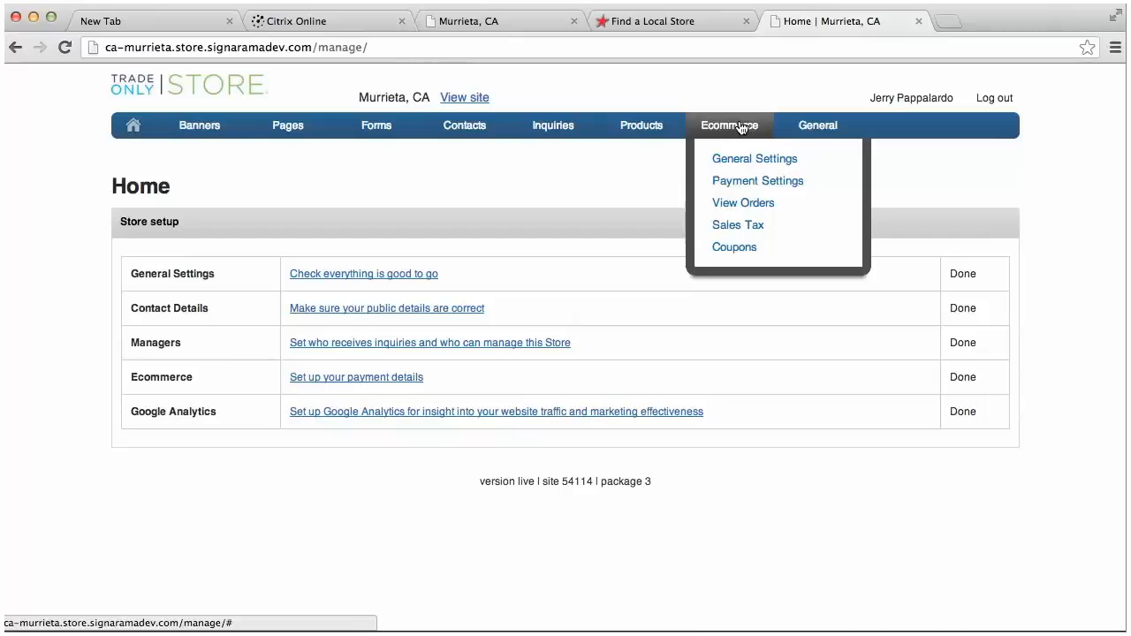
left_click(767, 206)
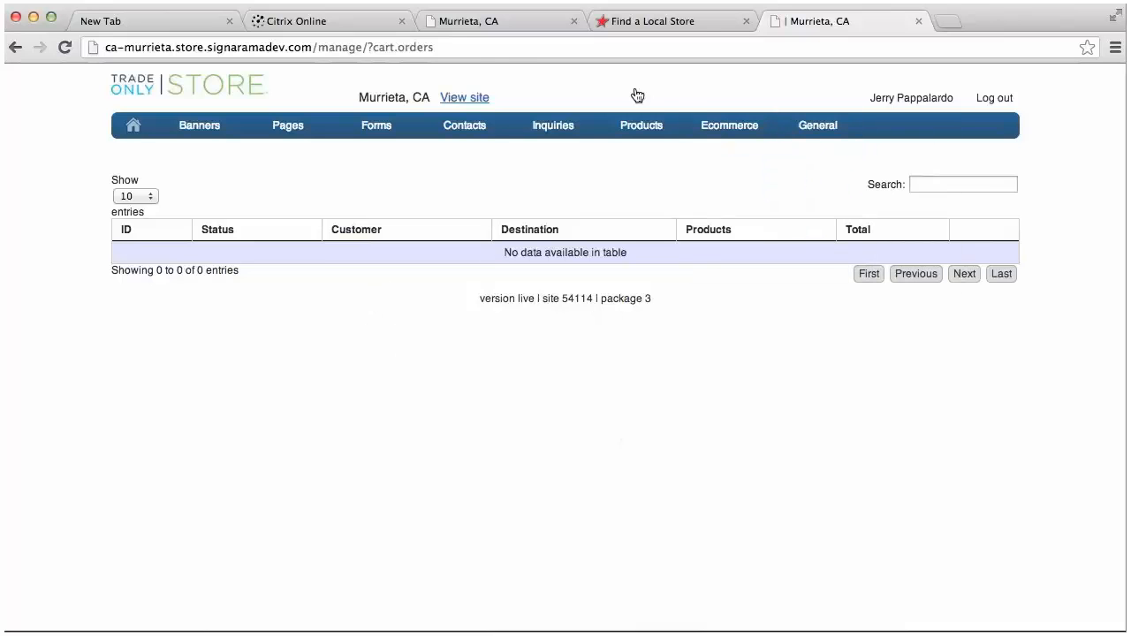
mouse_move(566, 125)
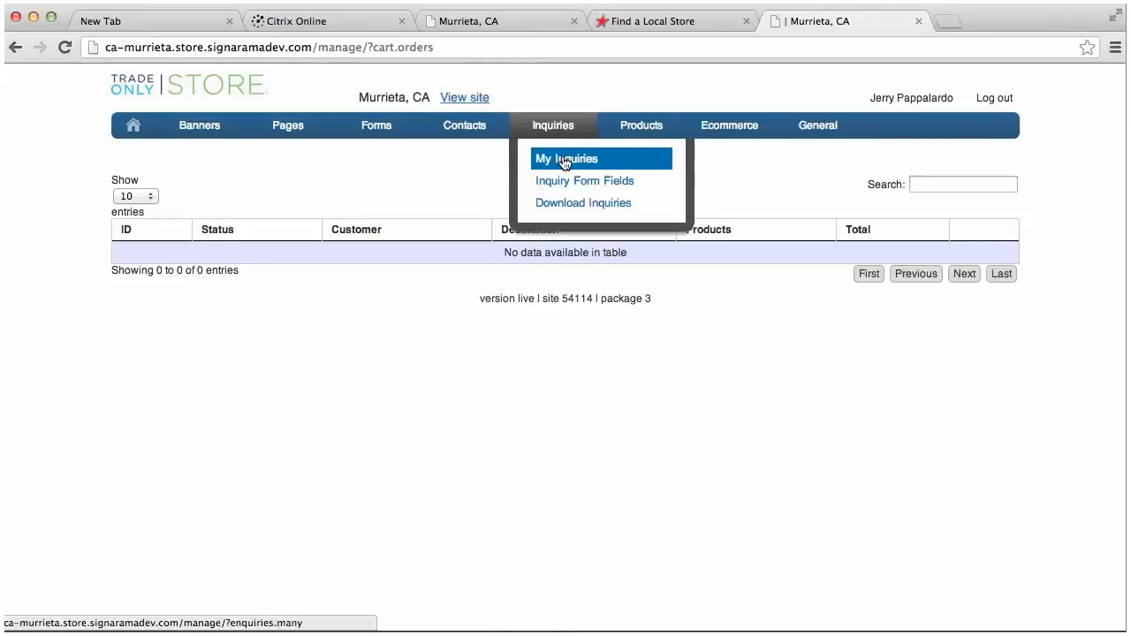
left_click(565, 161)
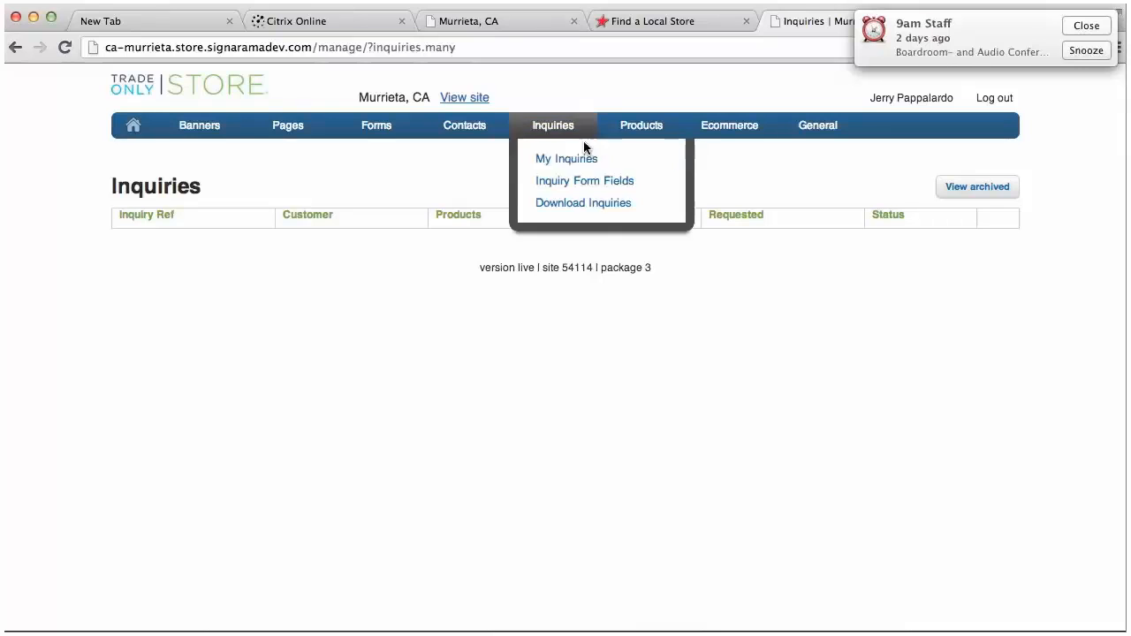
Open the product categories and examine the contents list with its custom name, URL and custom text options.
mouse_move(659, 129)
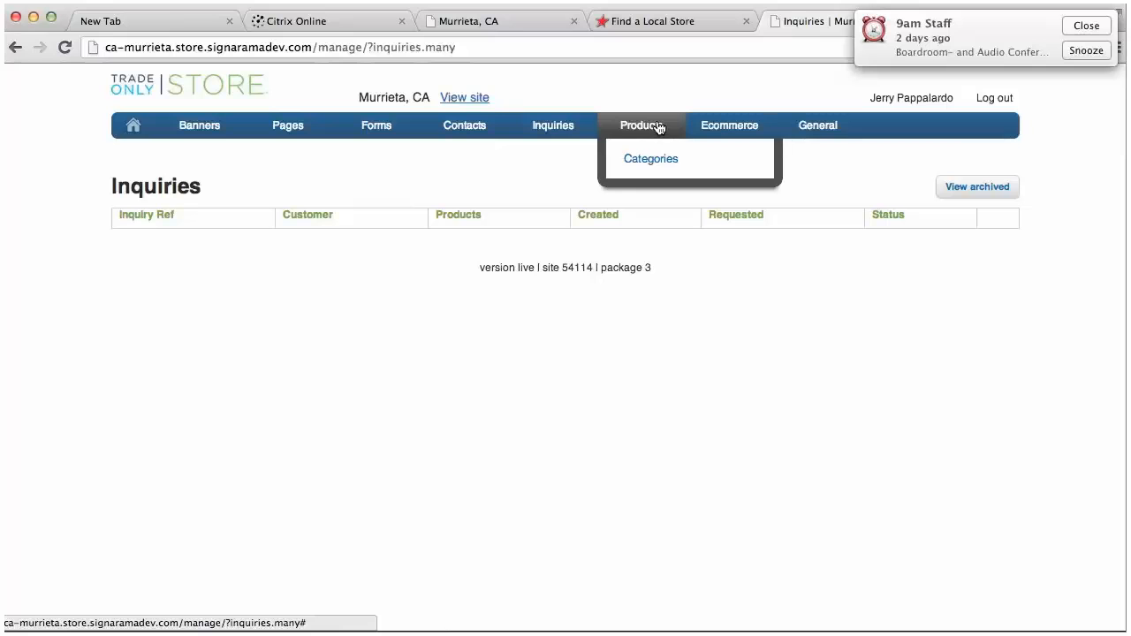
left_click(654, 163)
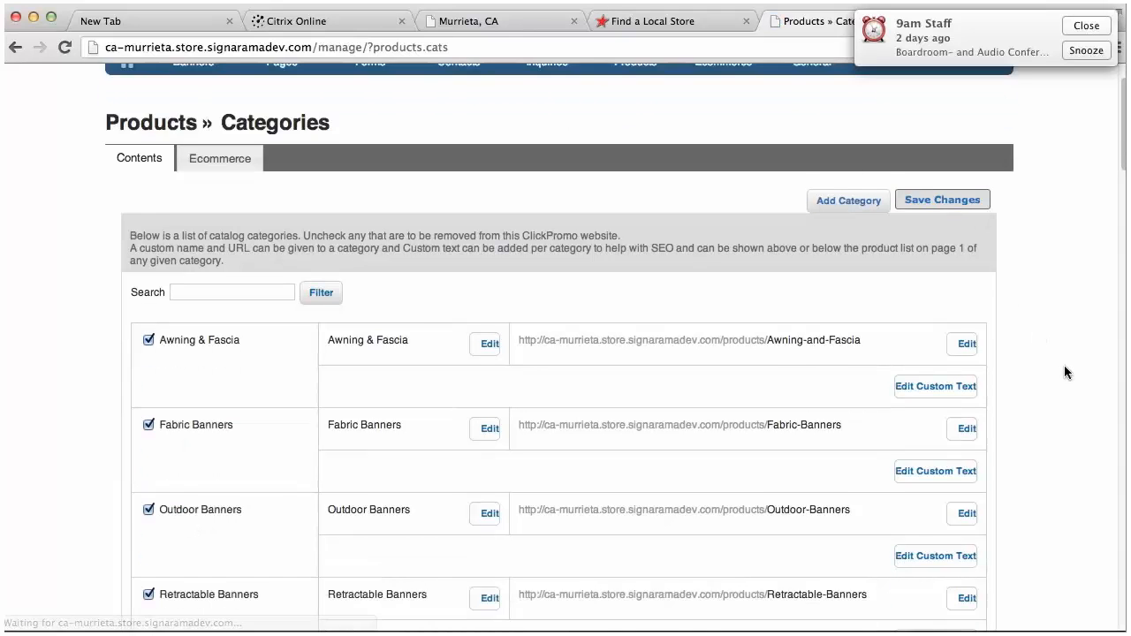
scroll(1065, 367, "down", 3)
scroll(1064, 371, "down", 2)
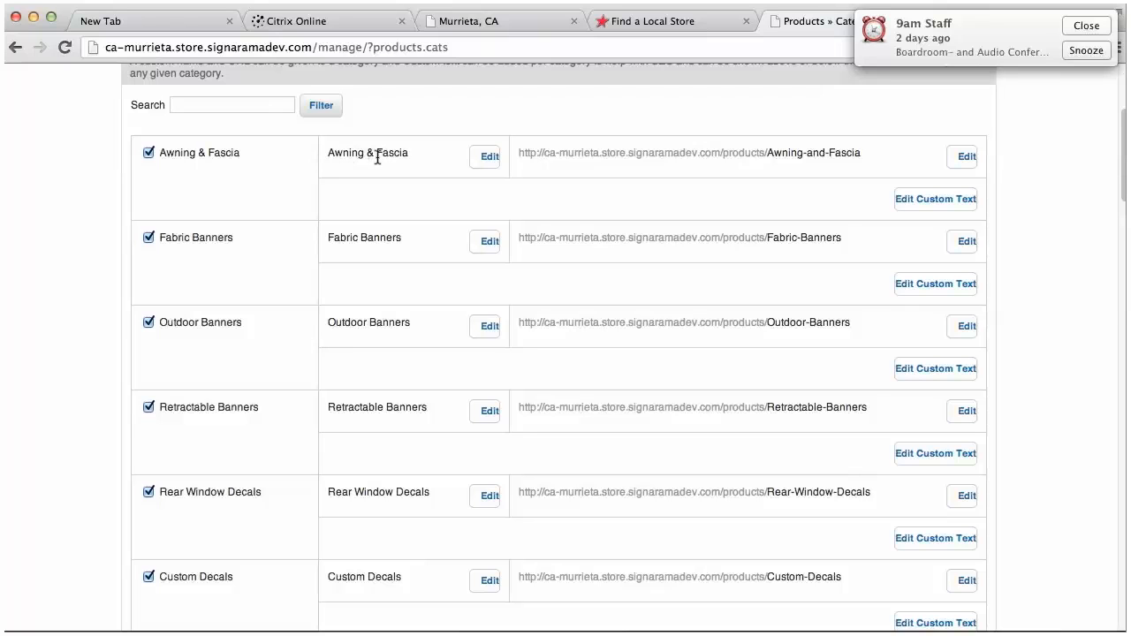
left_click(489, 164)
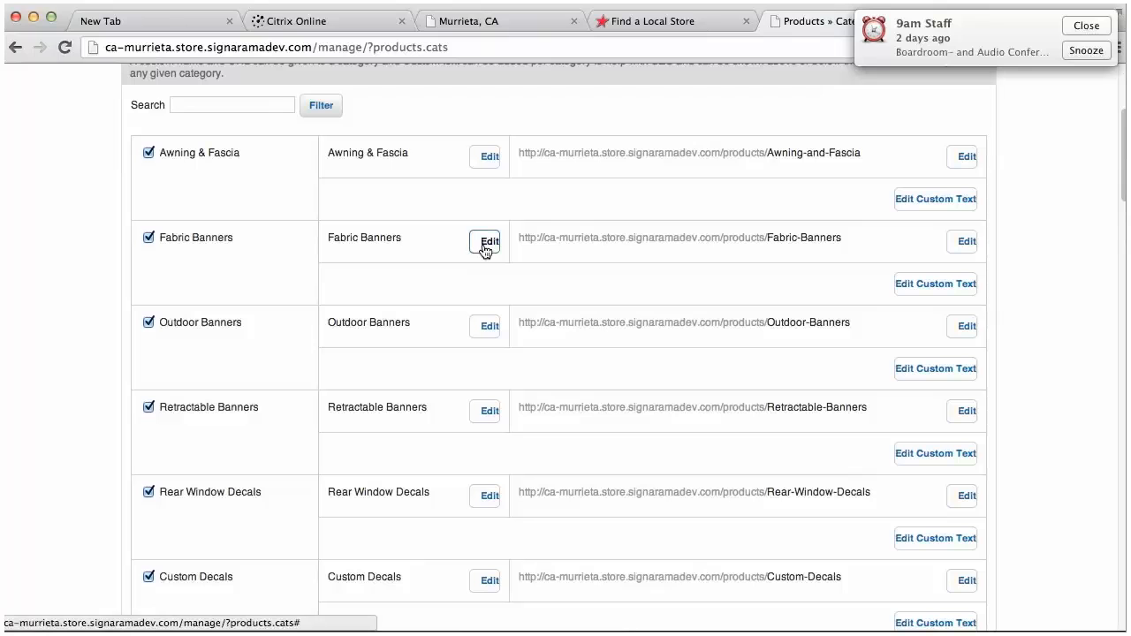
scroll(1078, 345, "up", 1)
scroll(1075, 350, "up", 4)
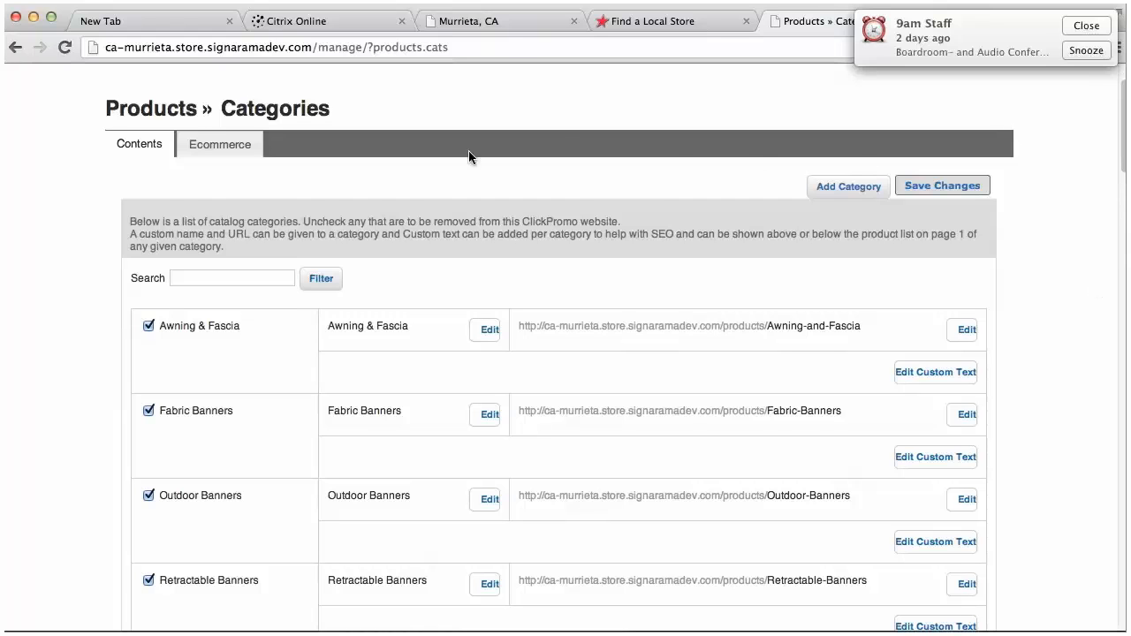
Examine which product categories are set to allow ordering and snooze the staff meeting reminder.
left_click(227, 150)
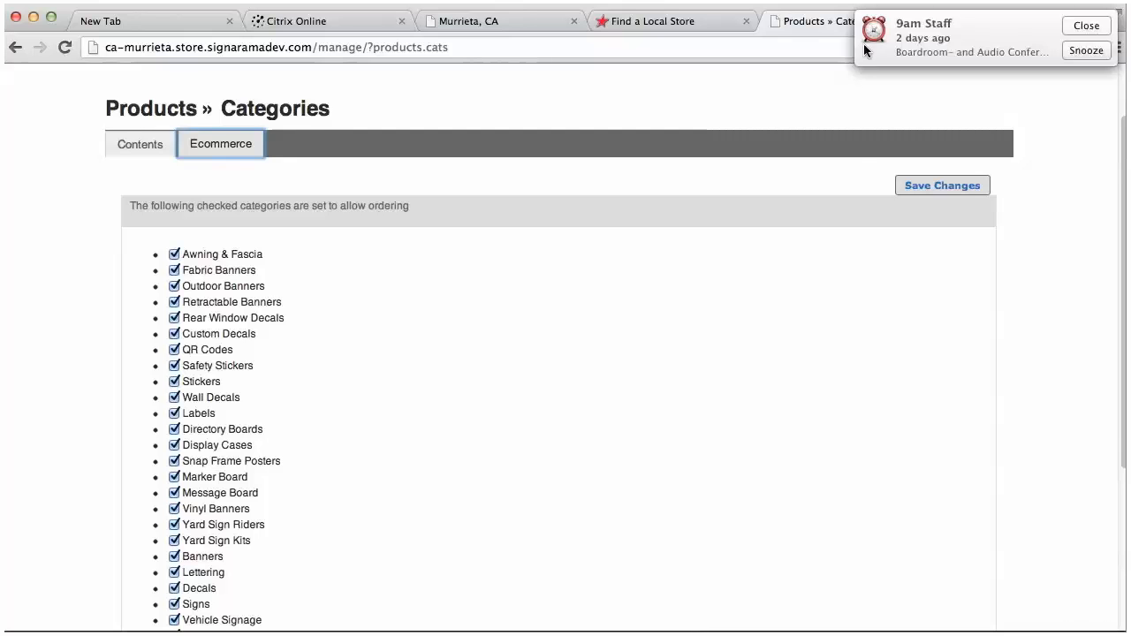
scroll(858, 159, "up", 2)
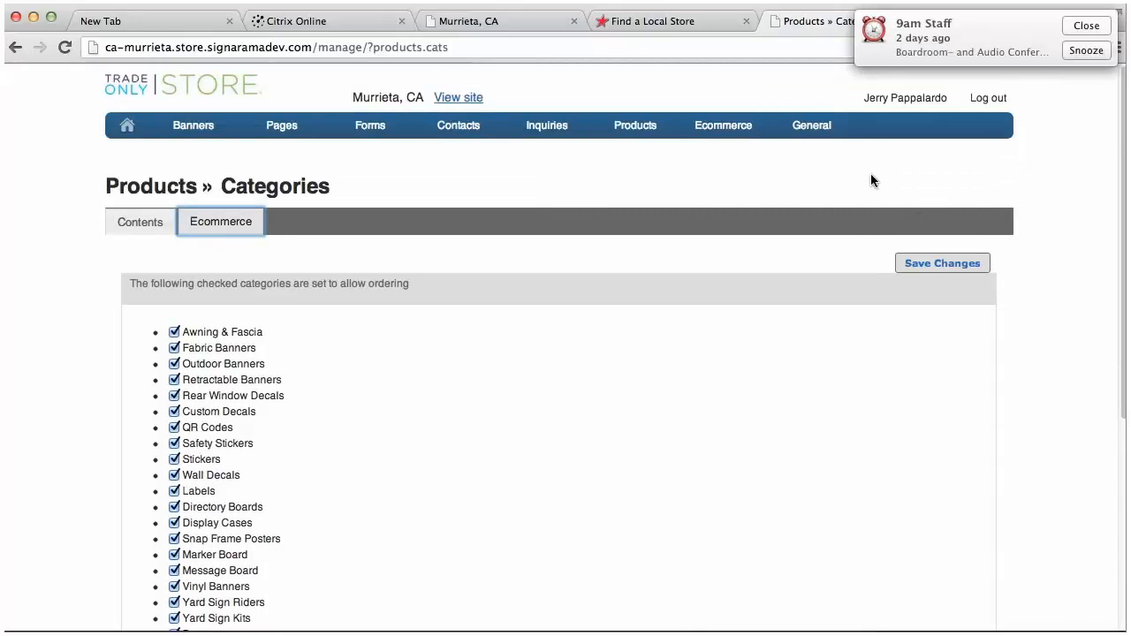
left_click(1081, 51)
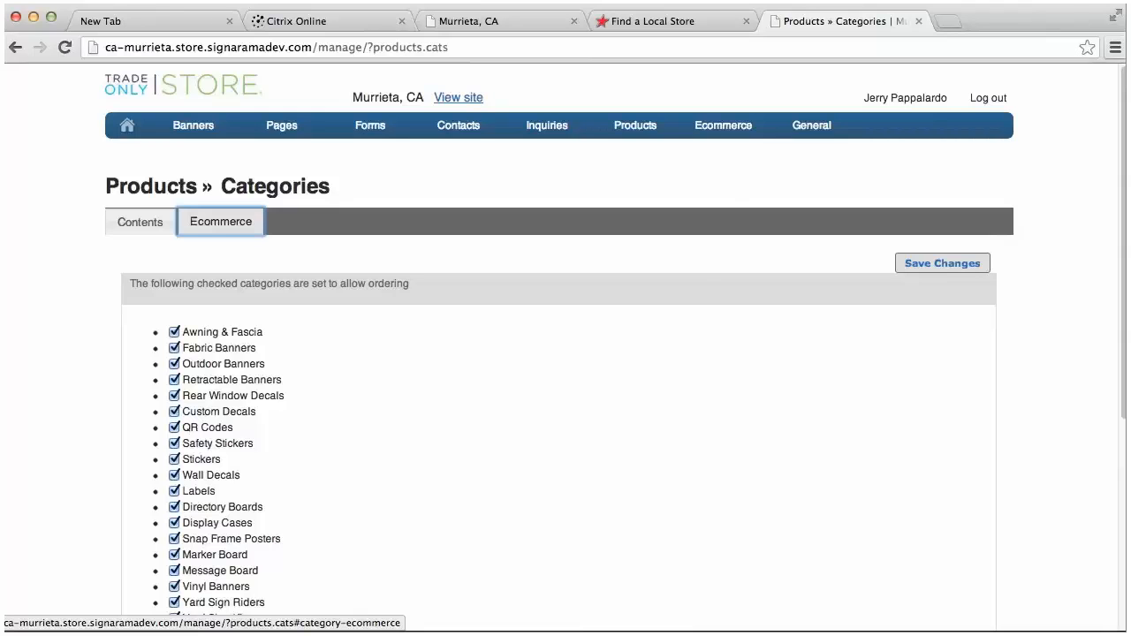
Open the franchisee settings and examine the list of editable modules and their module types.
mouse_move(813, 125)
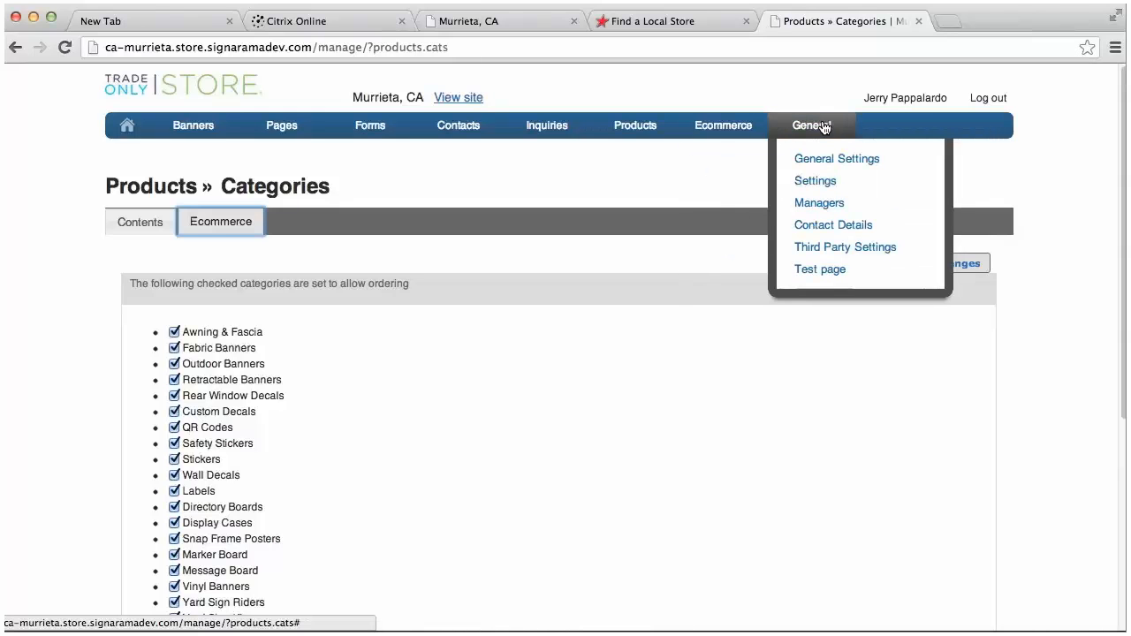
left_click(820, 184)
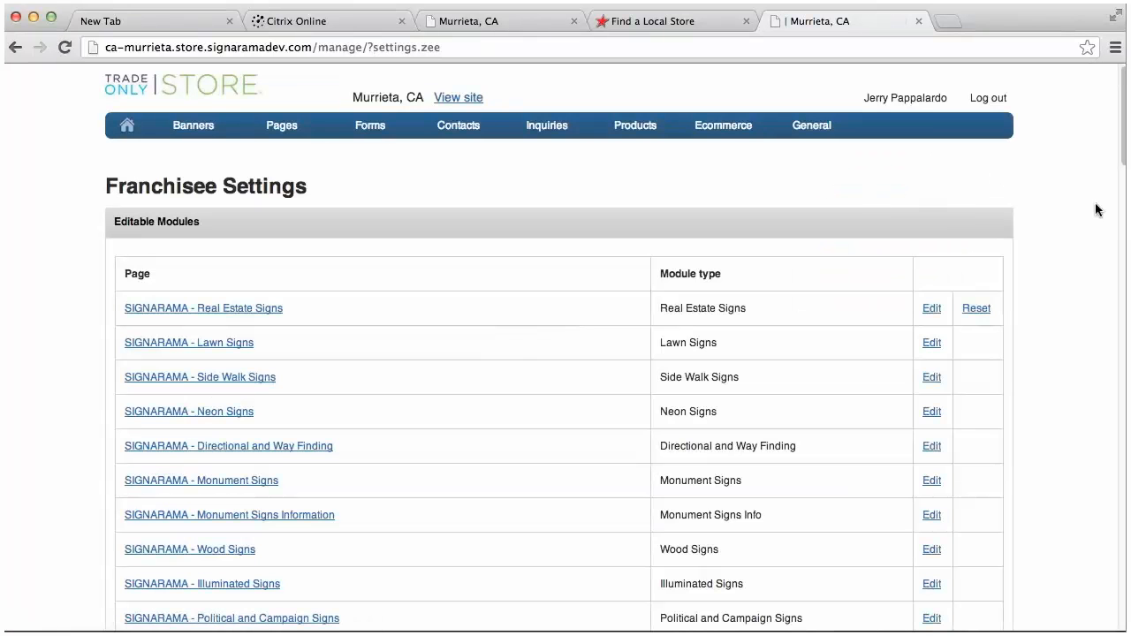
scroll(1062, 214, "down", 4)
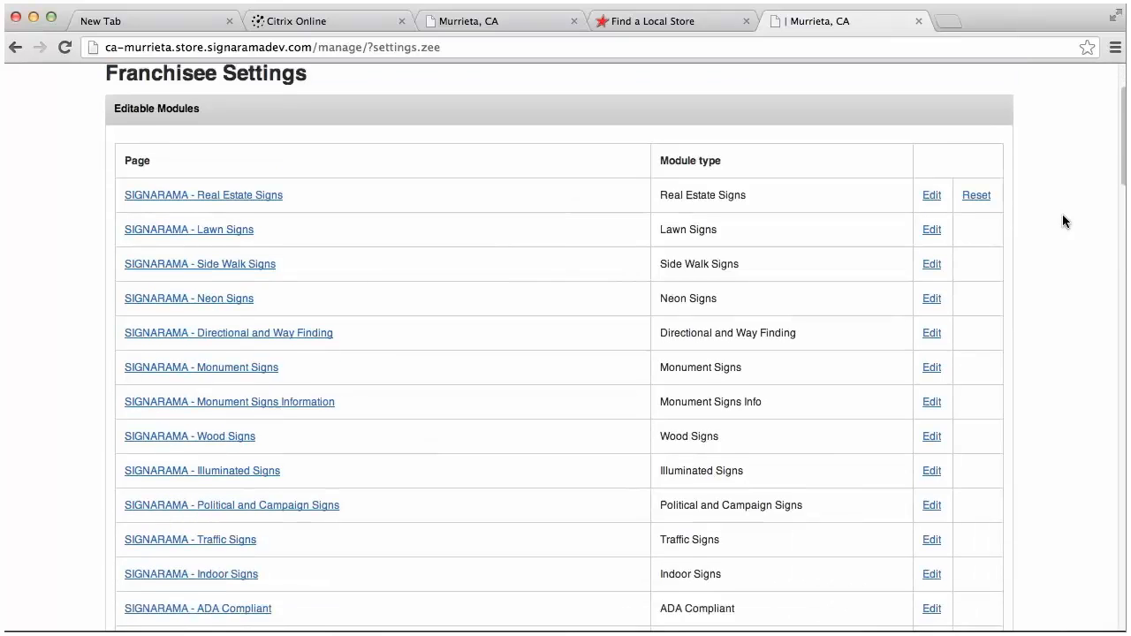
scroll(1062, 221, "down", 7)
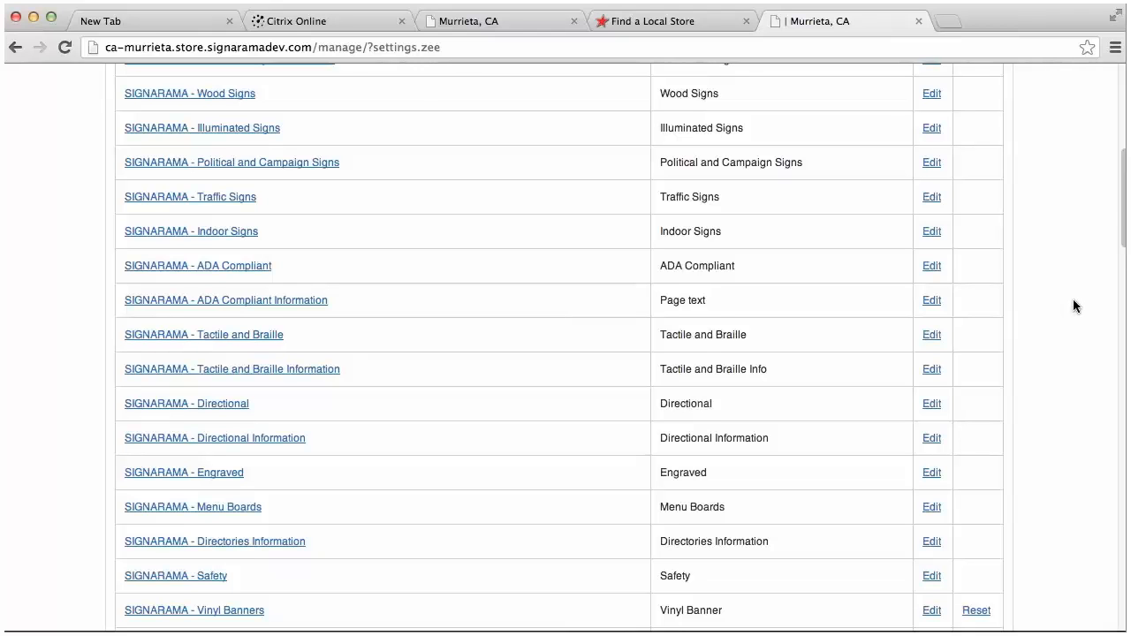
scroll(1073, 298, "up", 3)
scroll(1073, 298, "up", 1)
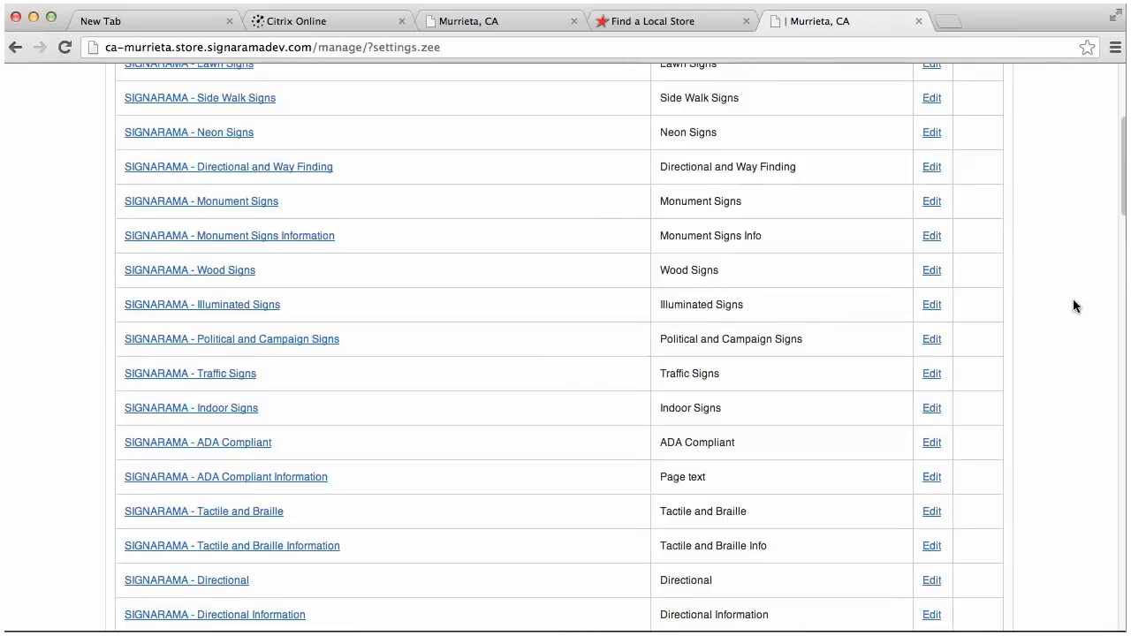
scroll(1073, 306, "up", 3)
scroll(1073, 306, "up", 1)
scroll(1073, 299, "up", 3)
mouse_move(813, 129)
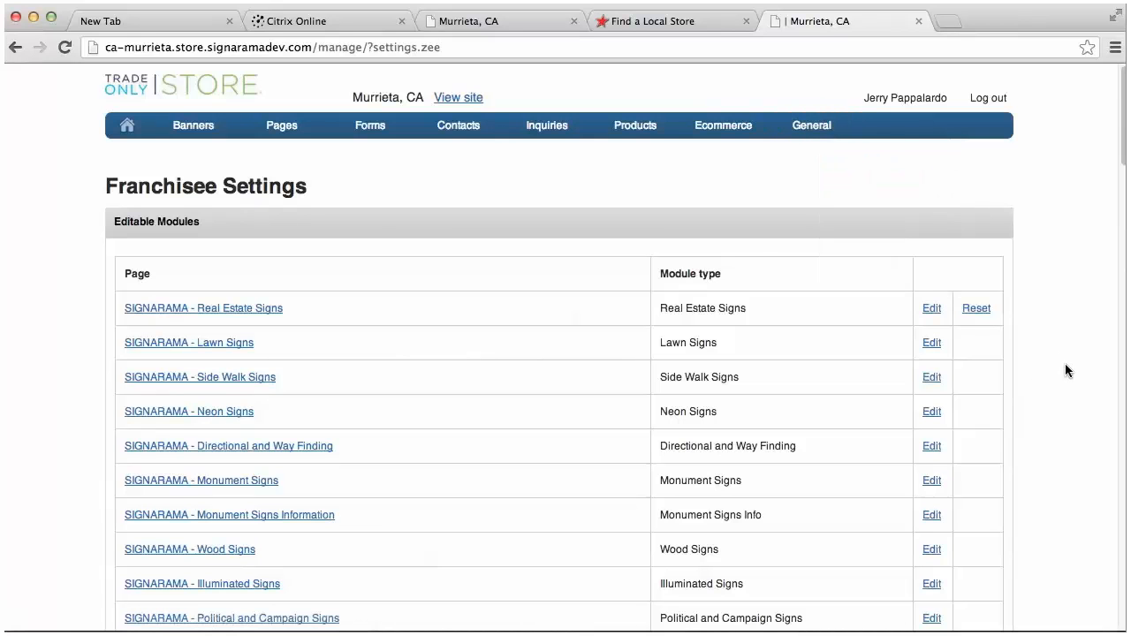
scroll(465, 354, "down", 5)
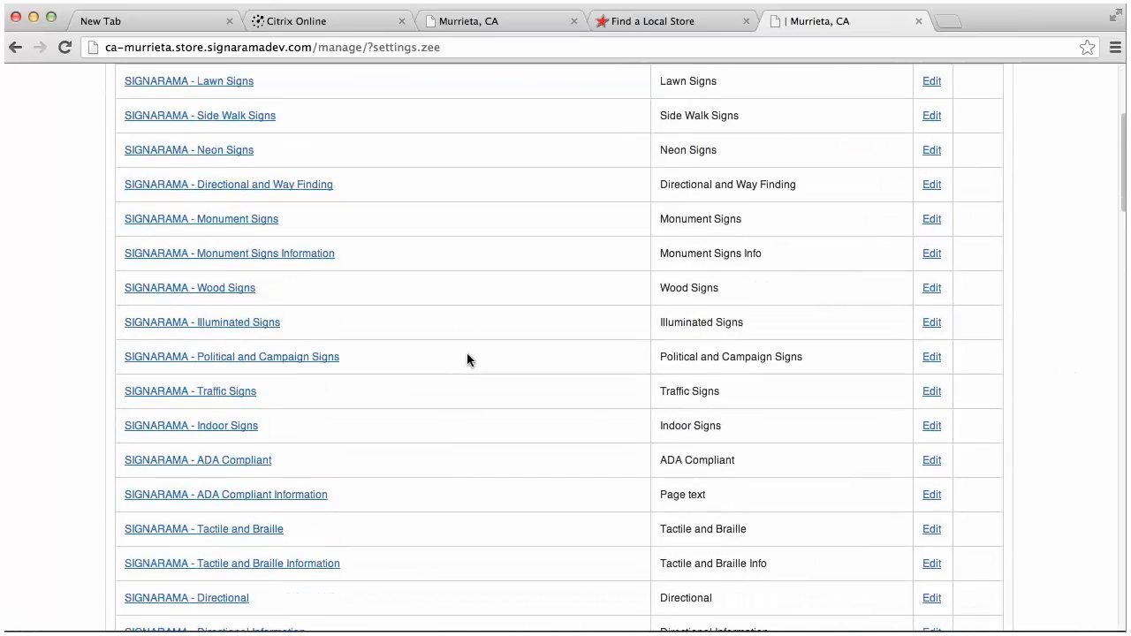
scroll(466, 358, "down", 2)
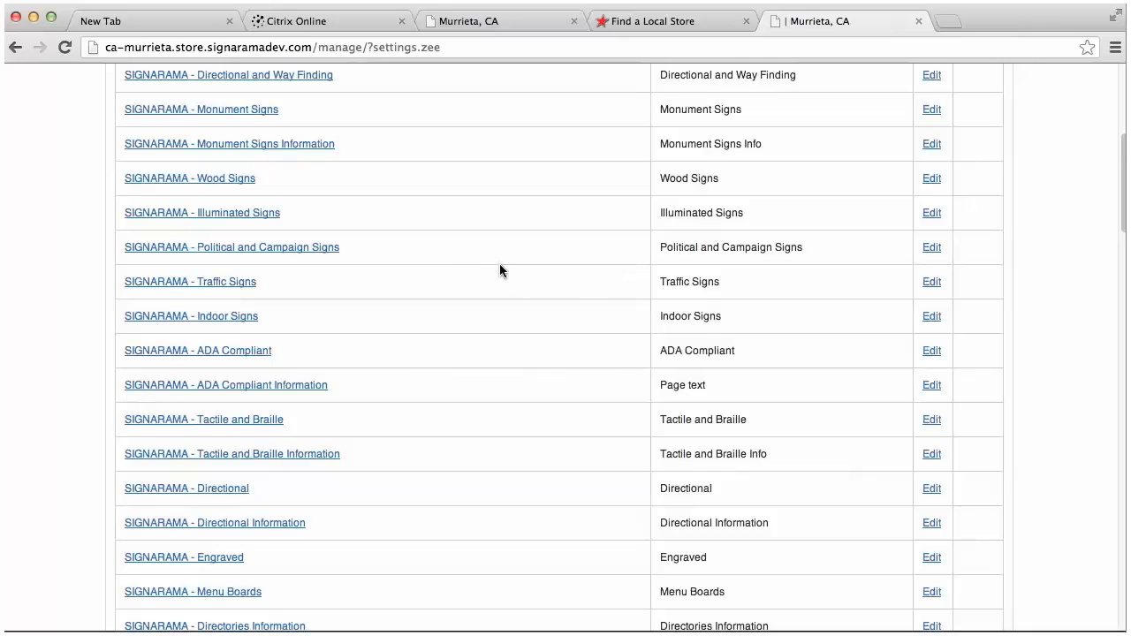
Open the Illuminated Signs module for editing and inspect its main image and gallery thumbnails.
left_click(933, 214)
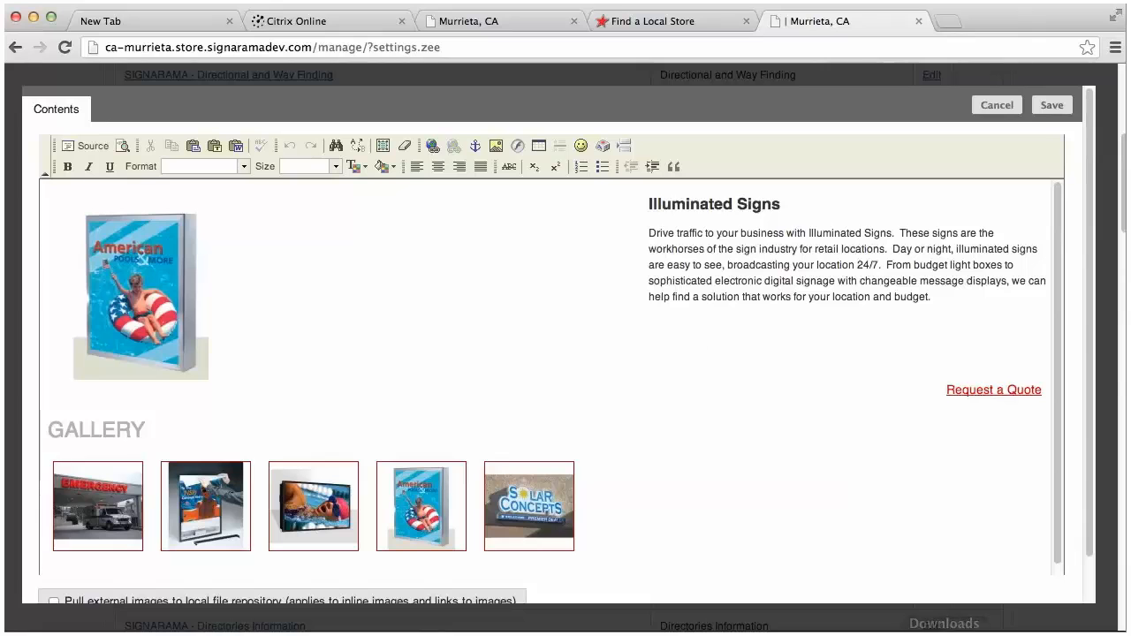
left_click(123, 279)
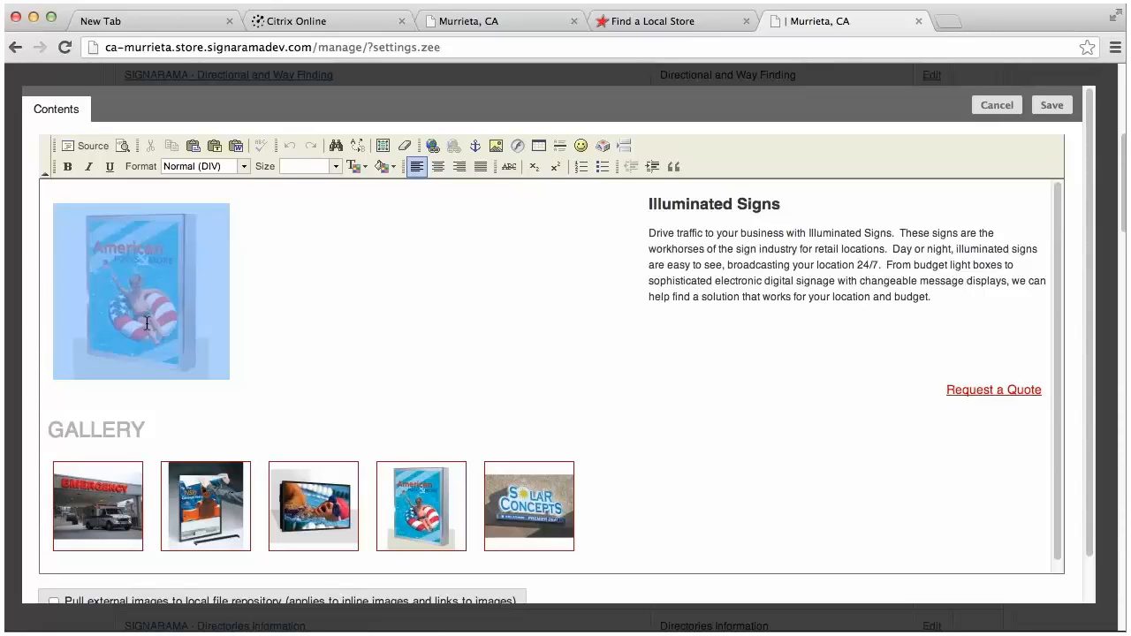
left_click(289, 335)
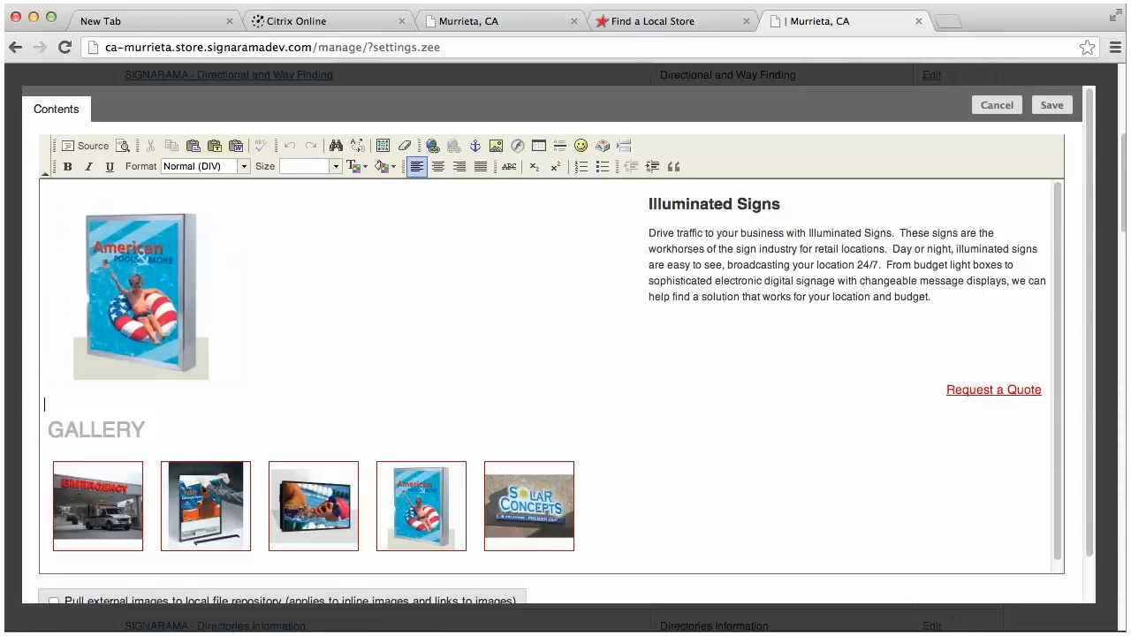
left_click(77, 520)
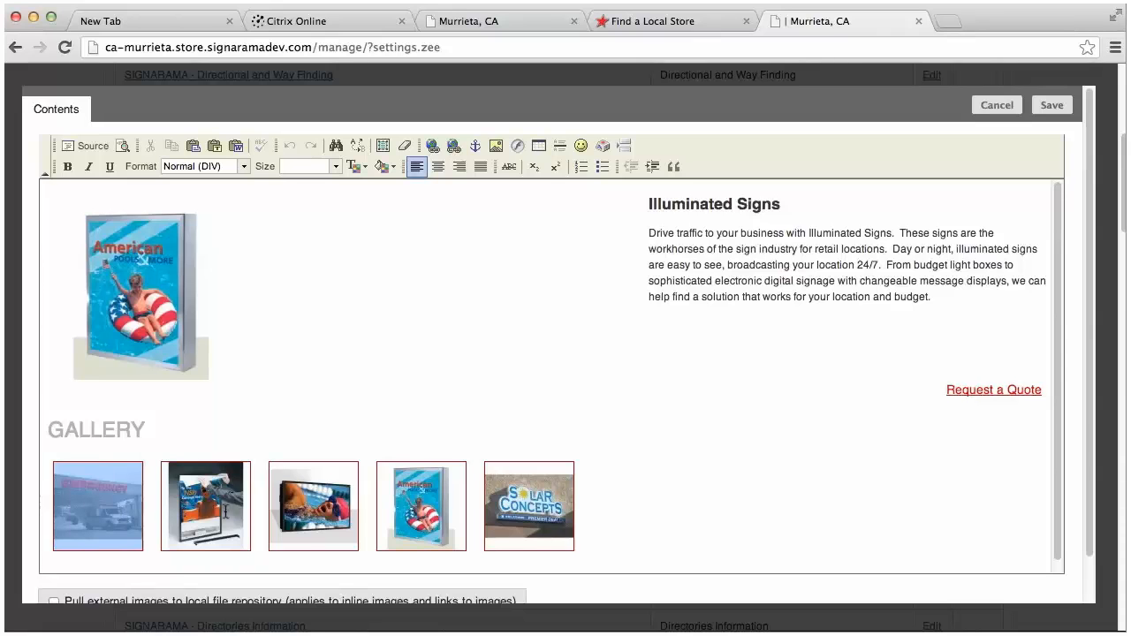
left_click(619, 495)
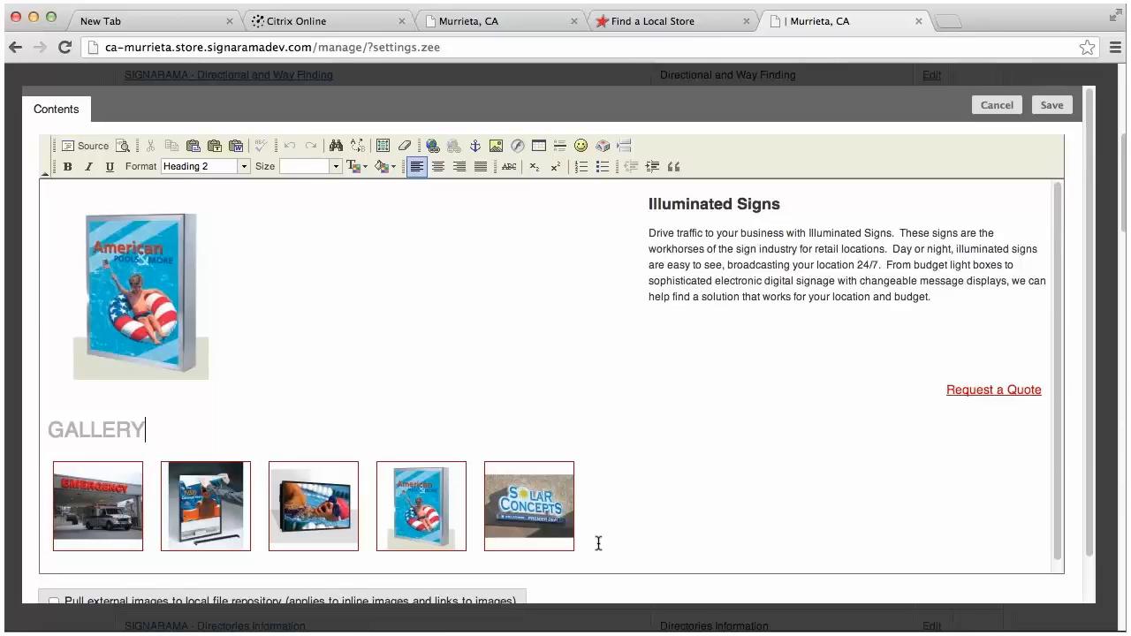
Try adding filler text at the end of the Illuminated Signs description and delete it again.
left_click(652, 316)
left_click_drag(651, 233, 940, 298)
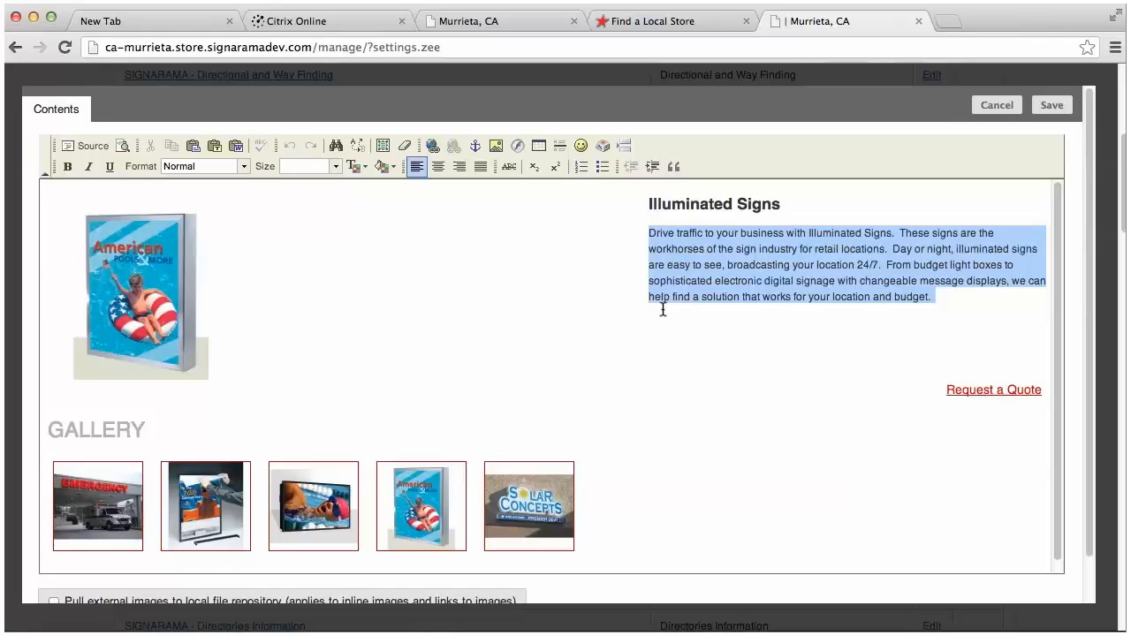
left_click(938, 296)
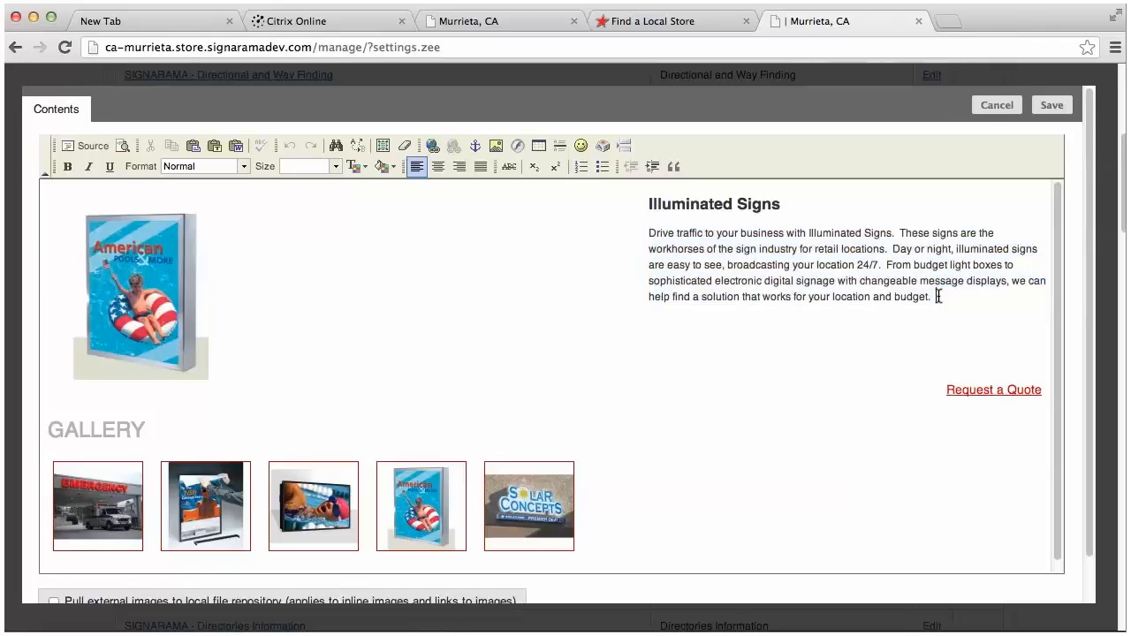
type("ghfthcfcytctfchgf")
left_click_drag(1013, 296, 935, 298)
key("BackSpace")
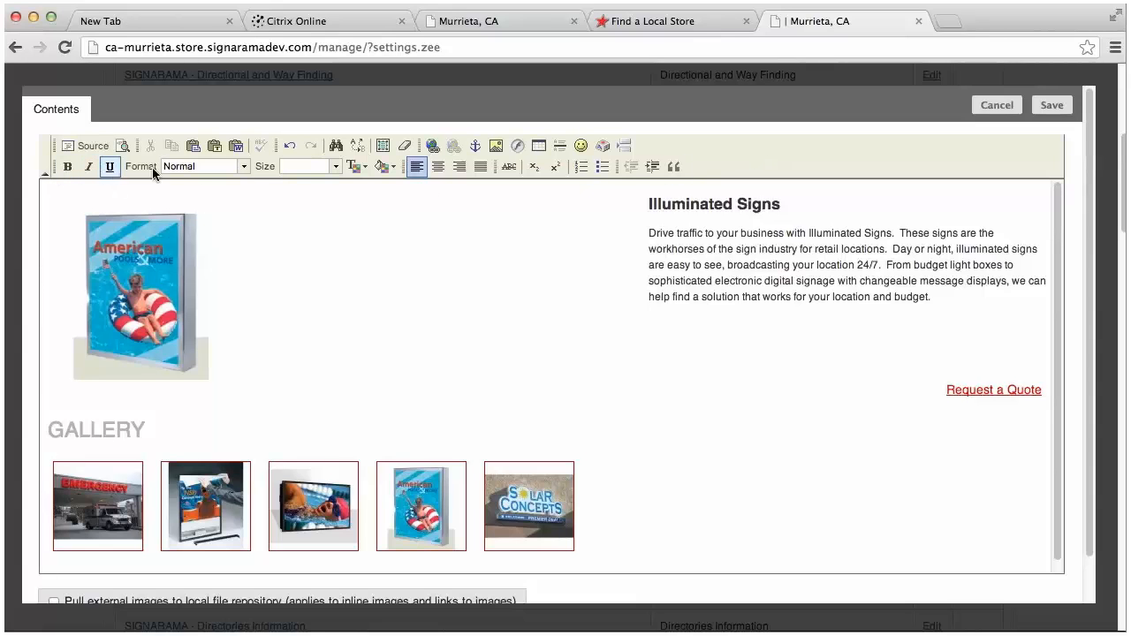
Review the paragraph format and text color options available in the content editor.
left_click(245, 166)
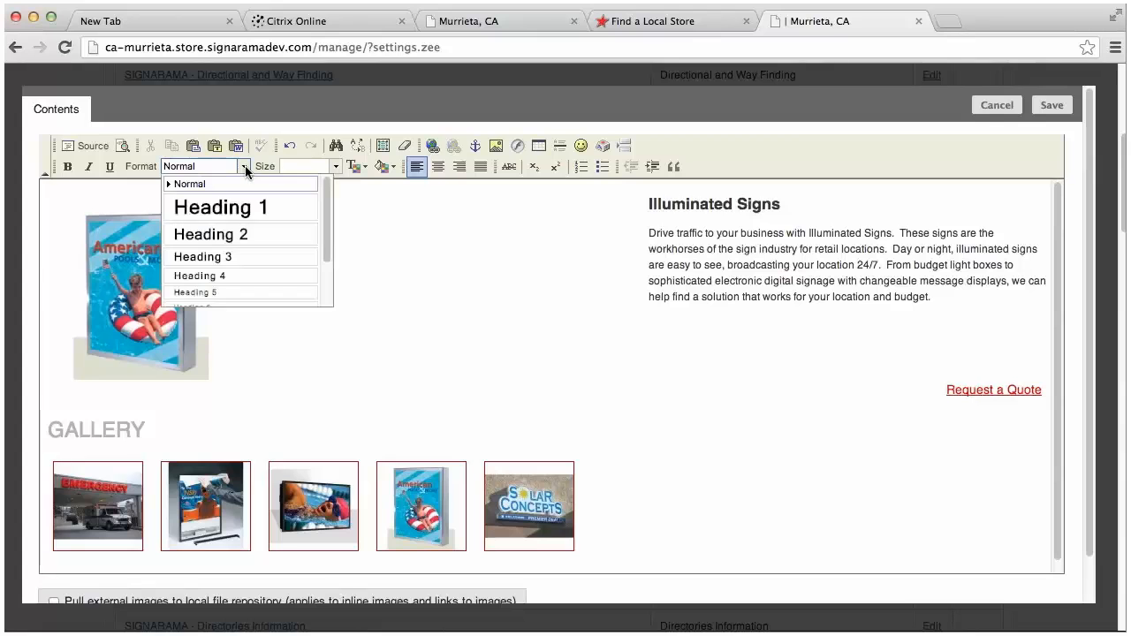
left_click(356, 166)
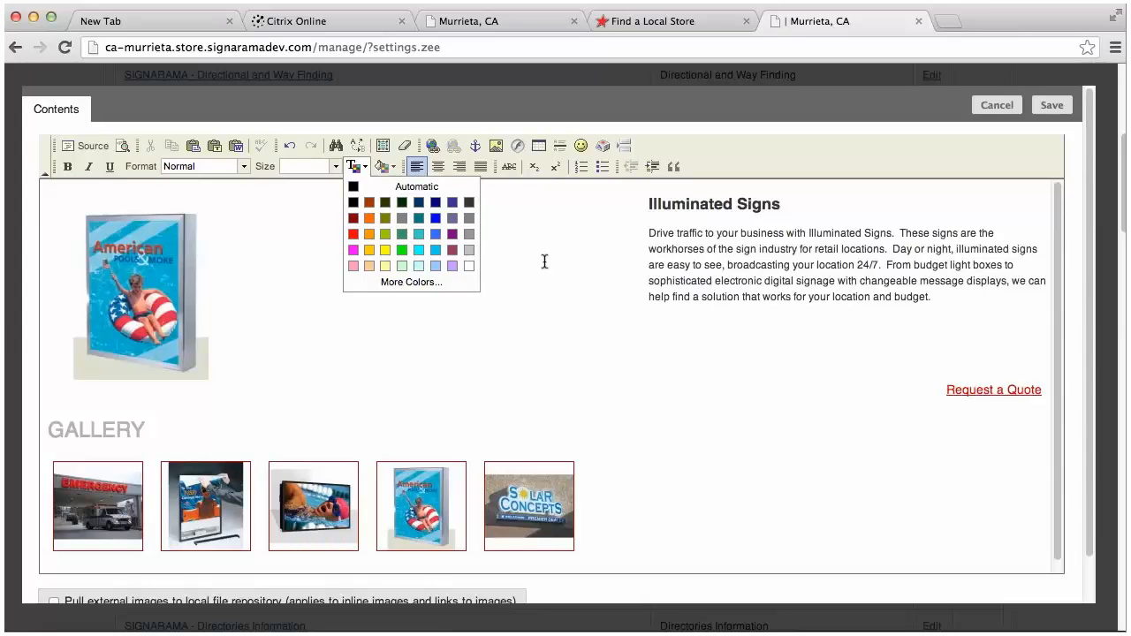
left_click(459, 187)
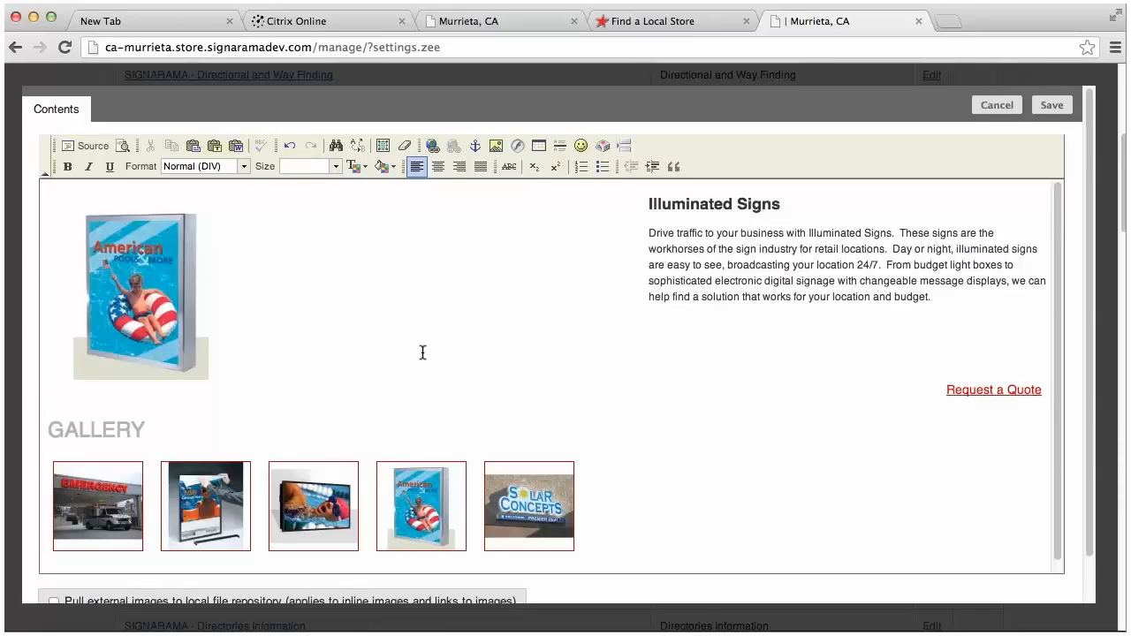
Start inserting an image and upload catcherindex.jpg from the Desktop to the server's image folder.
left_click(497, 147)
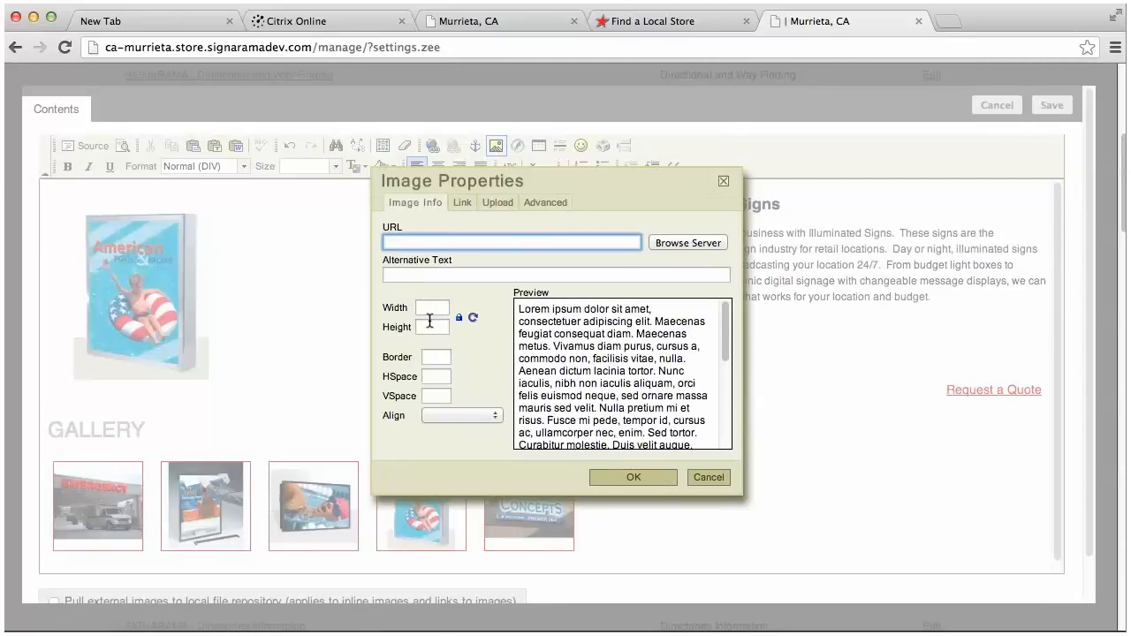
left_click(690, 243)
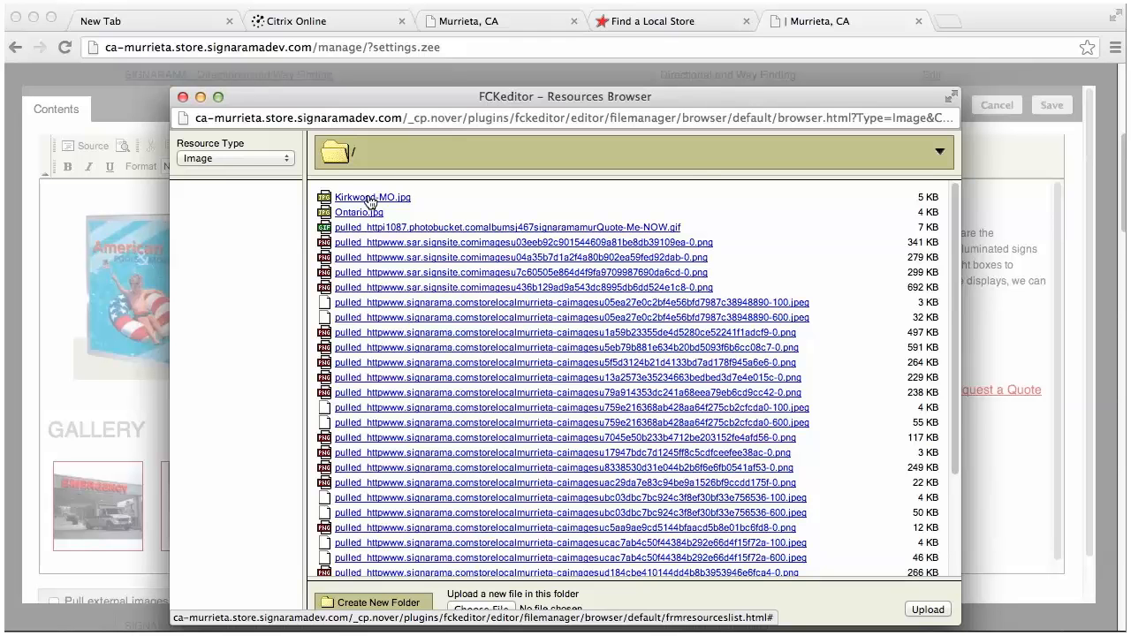
scroll(652, 445, "down", 3)
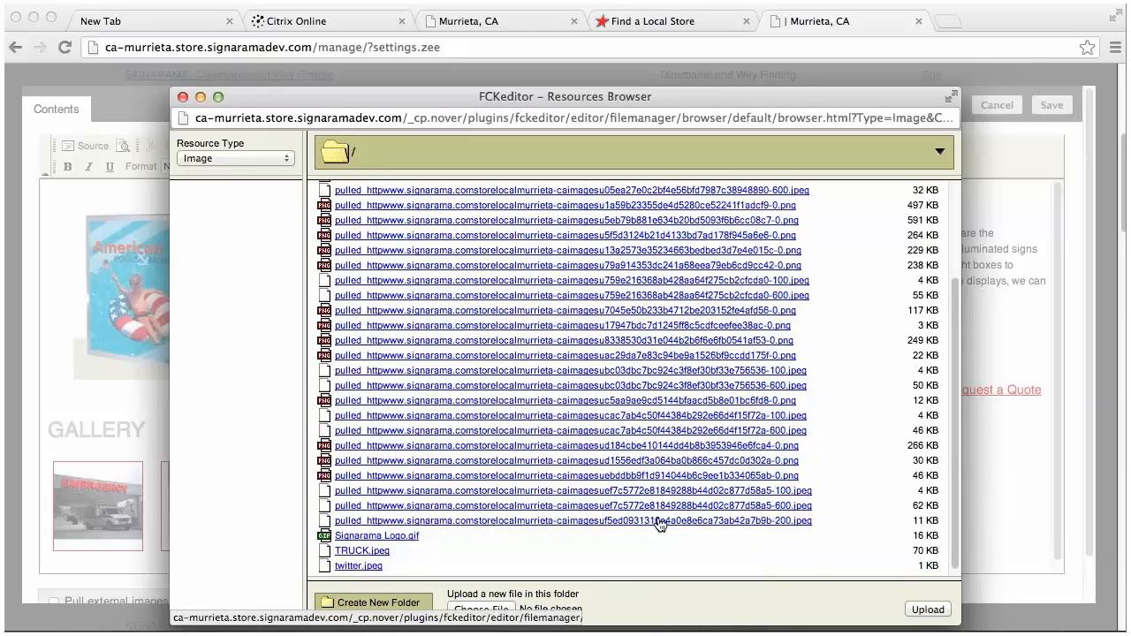
left_click(482, 610)
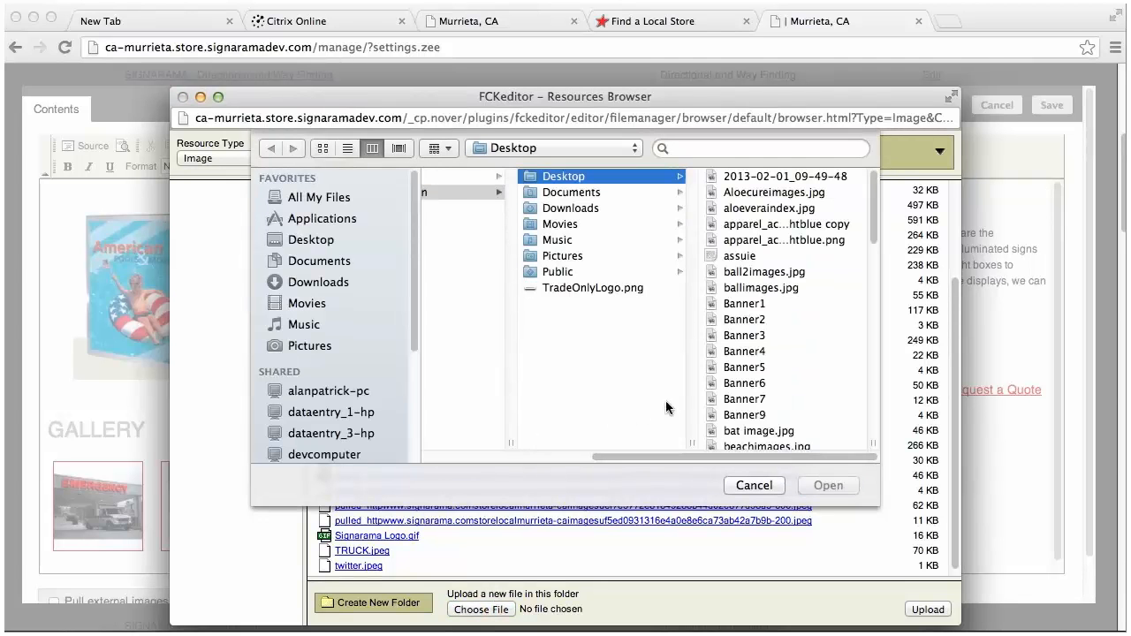
scroll(795, 320, "down", 2)
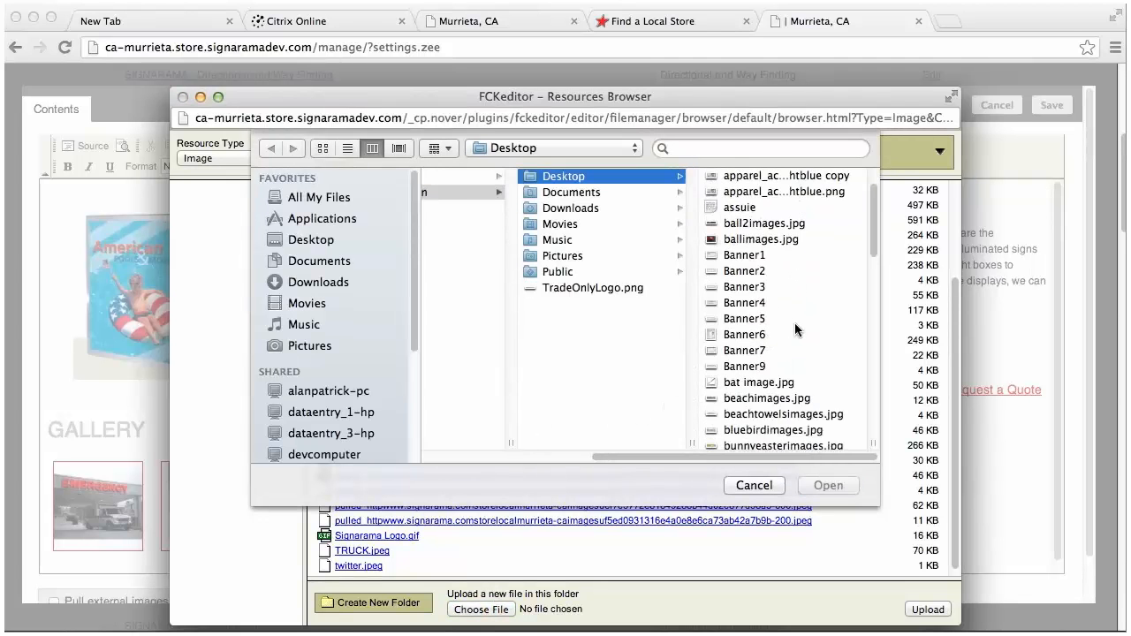
scroll(756, 351, "down", 3)
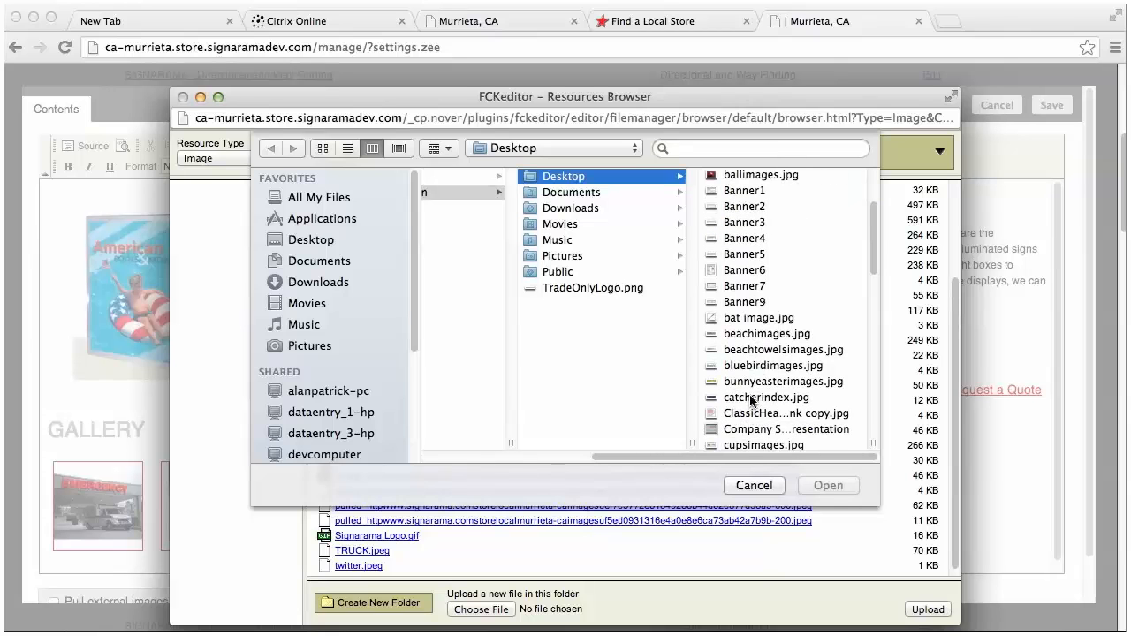
left_click(752, 400)
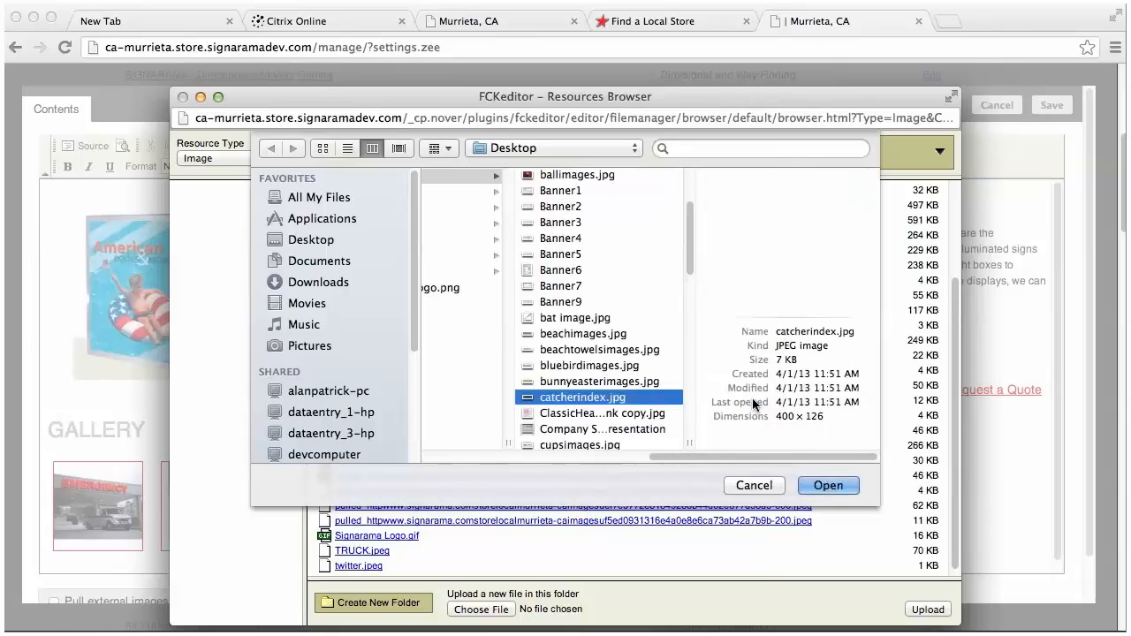
left_click(831, 485)
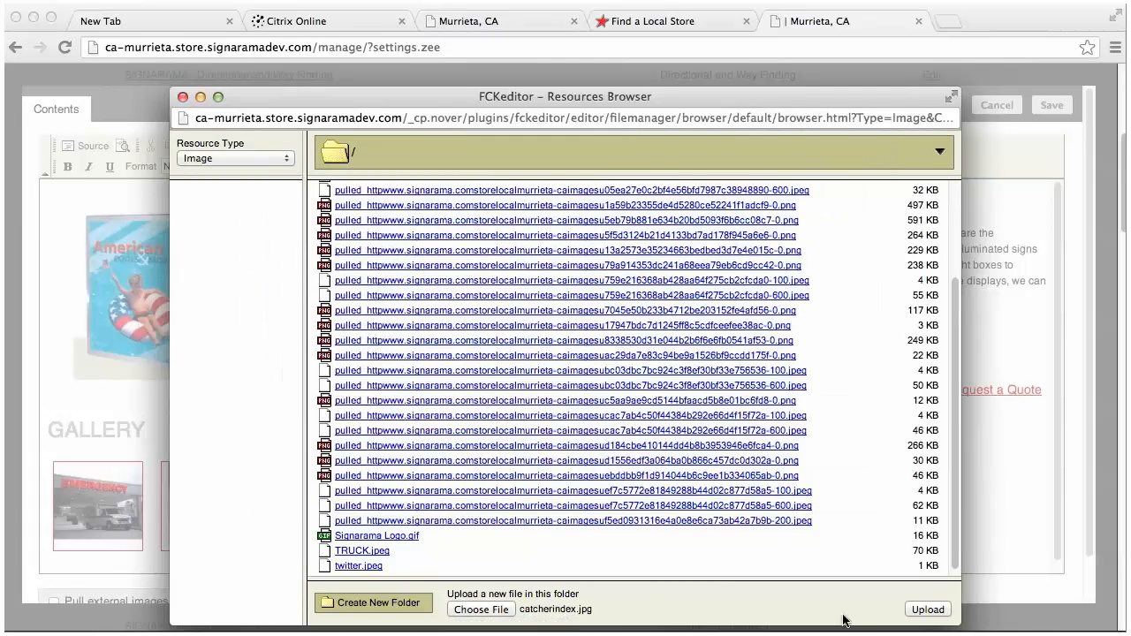
left_click(928, 609)
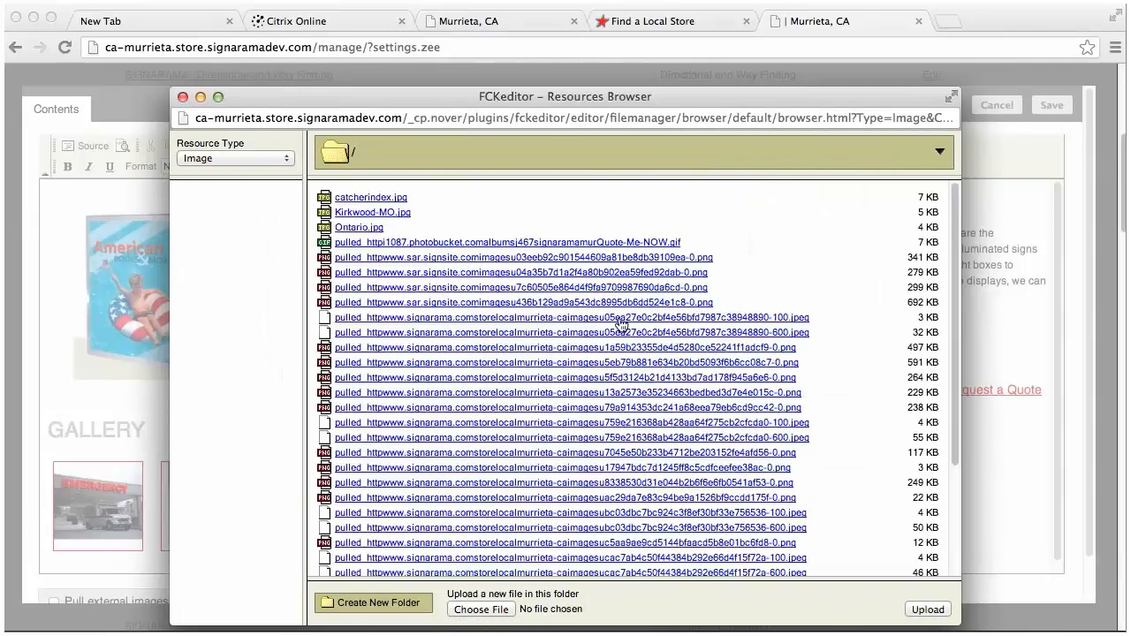
Choose the uploaded catcherindex.jpg as the image to insert and dismiss the two Mantis mail notifications.
left_click(373, 201)
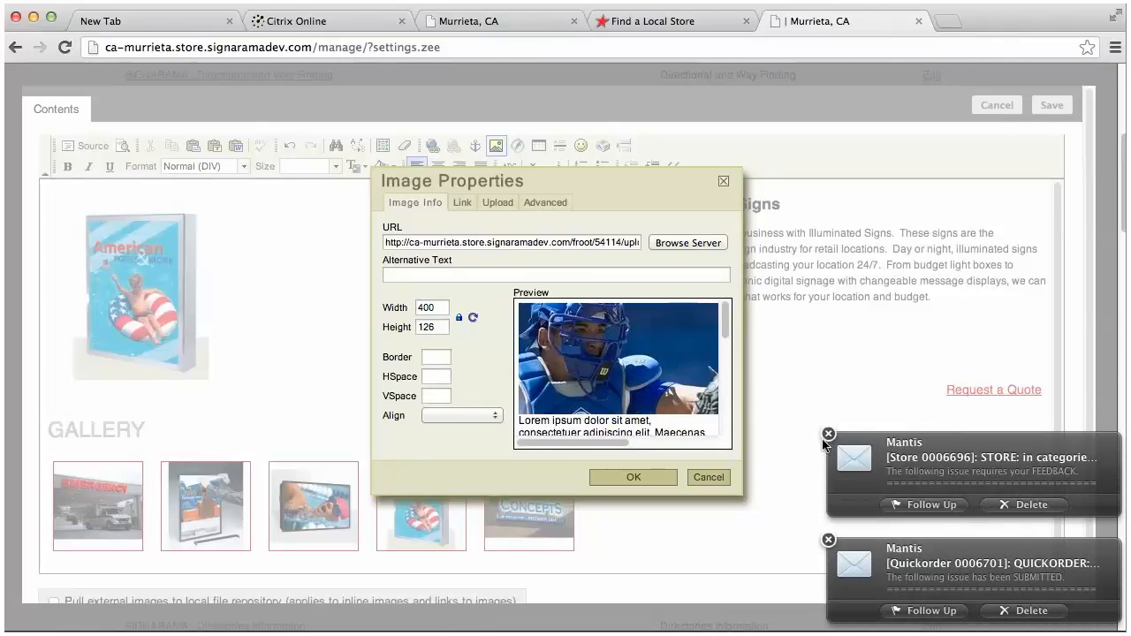
left_click(829, 435)
left_click(828, 540)
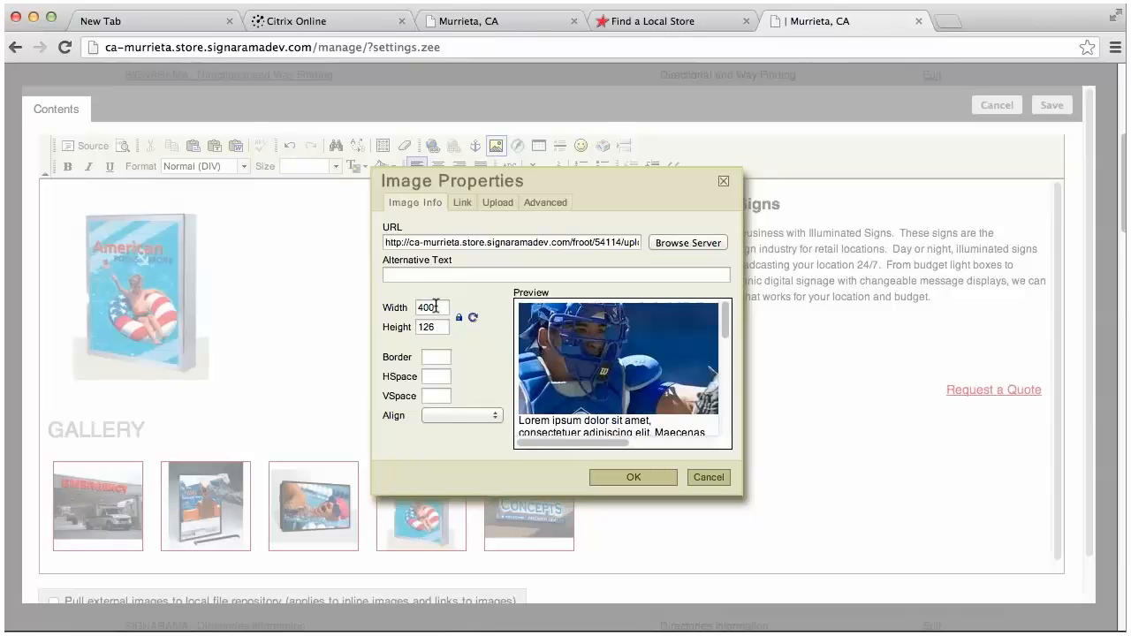
Set the image width to 200, toggle the size ratio lock and cancel the image insertion.
left_click_drag(435, 307, 416, 307)
type("200")
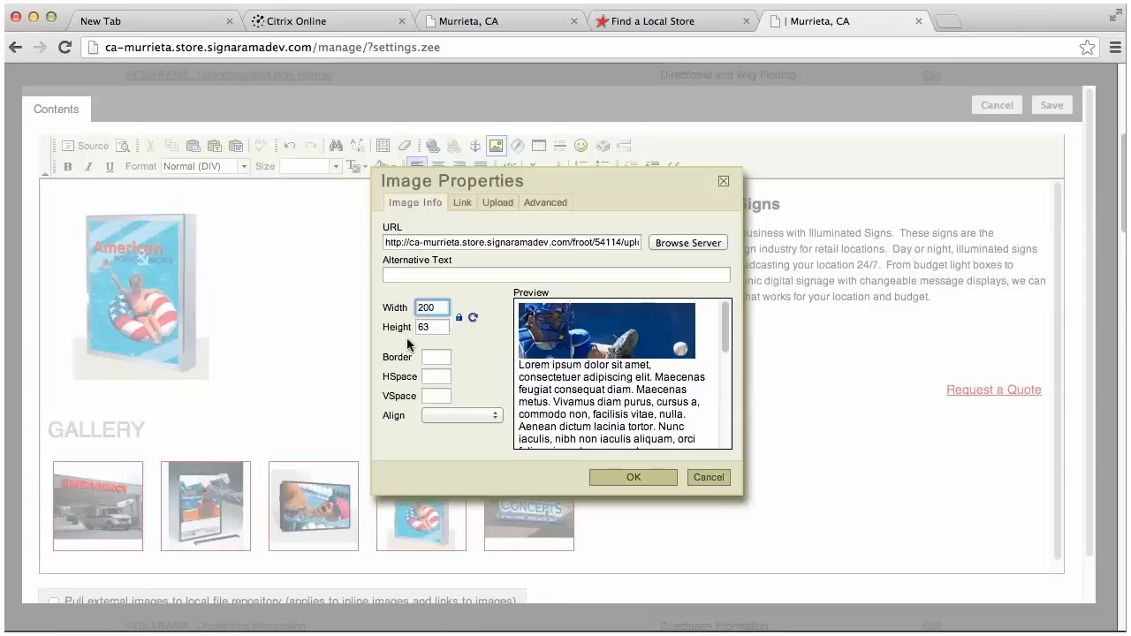
left_click(460, 318)
left_click(459, 319)
left_click(708, 478)
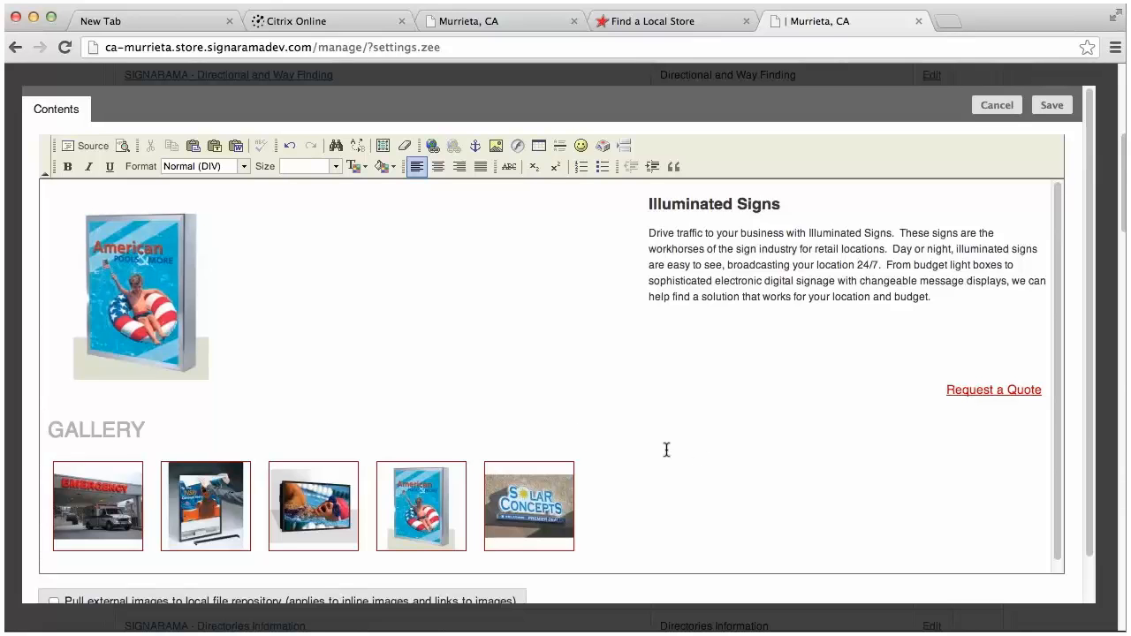
Examine the HTML source of the Illuminated Signs content and return to the visual editor.
left_click(97, 151)
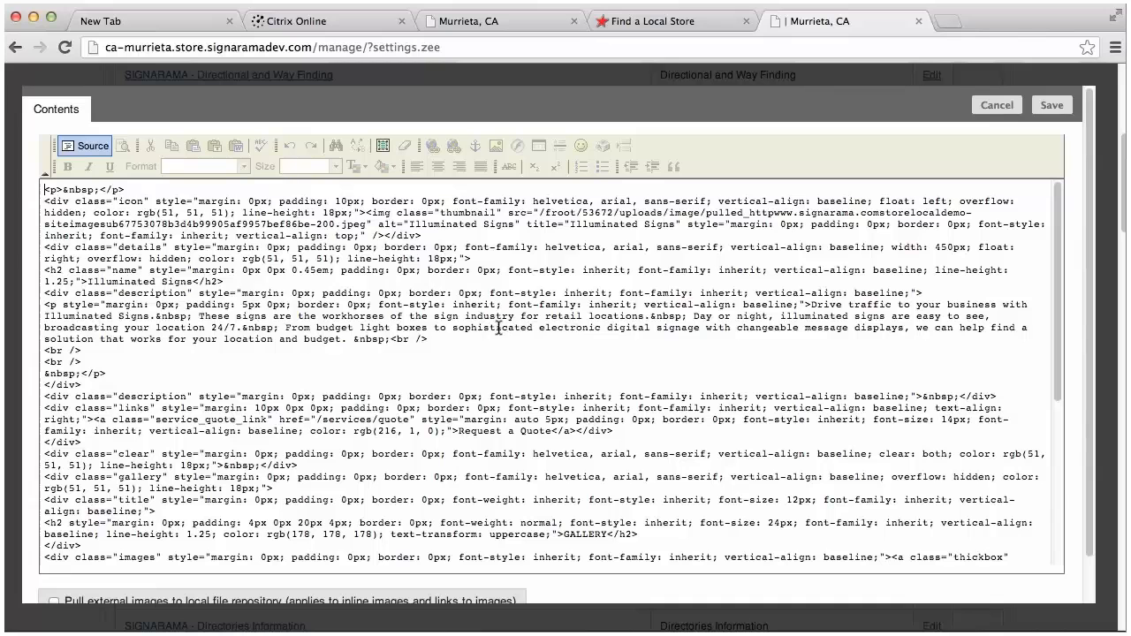
scroll(502, 350, "down", 3)
scroll(502, 350, "down", 2)
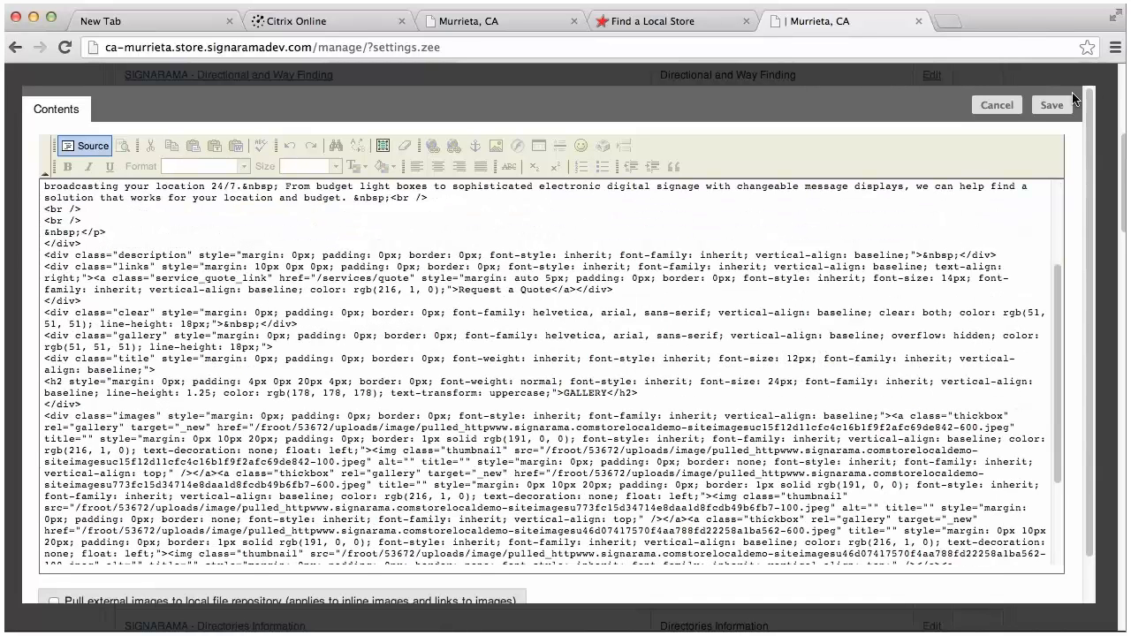
left_click(90, 145)
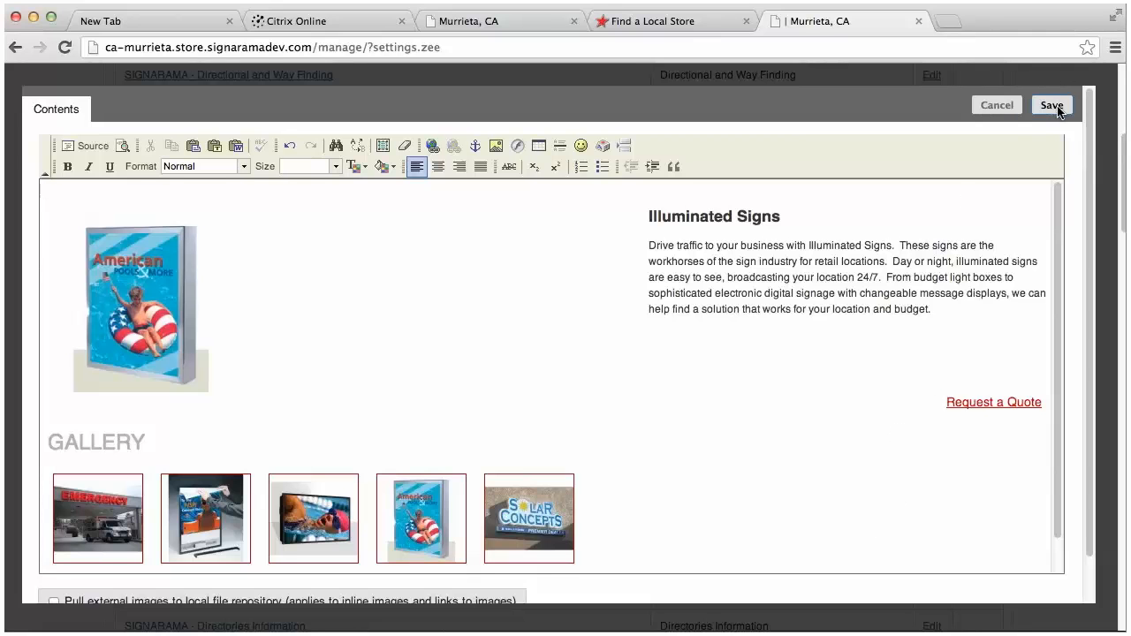
Open the link settings for the large Illuminated Signs image, view the available link types and cancel without adding a link.
scroll(714, 361, "down", 2)
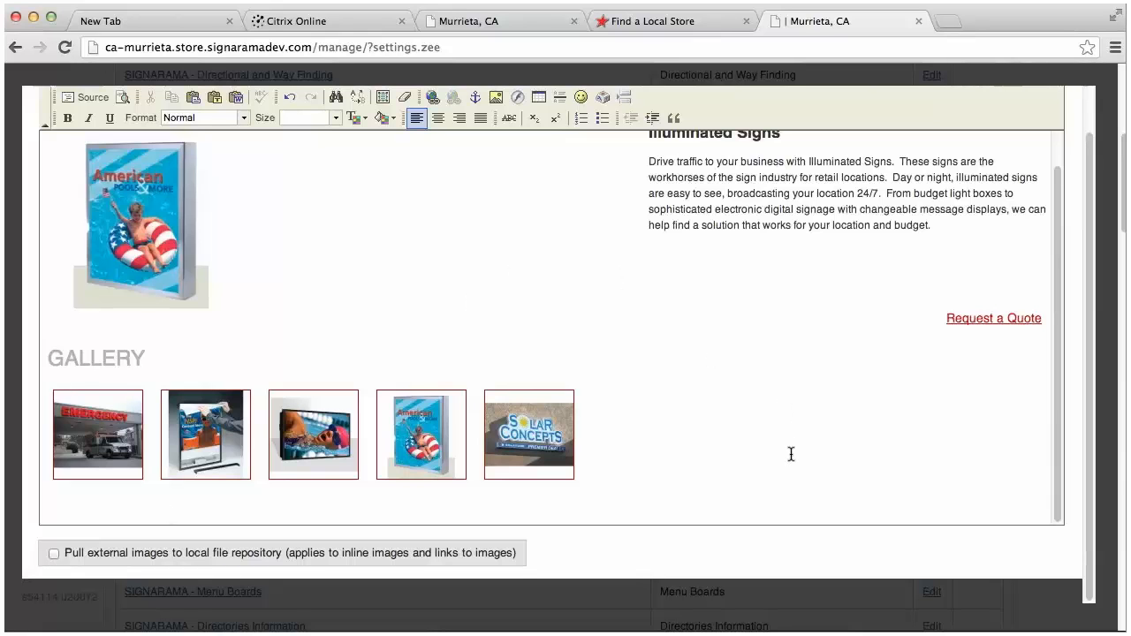
scroll(791, 454, "up", 1)
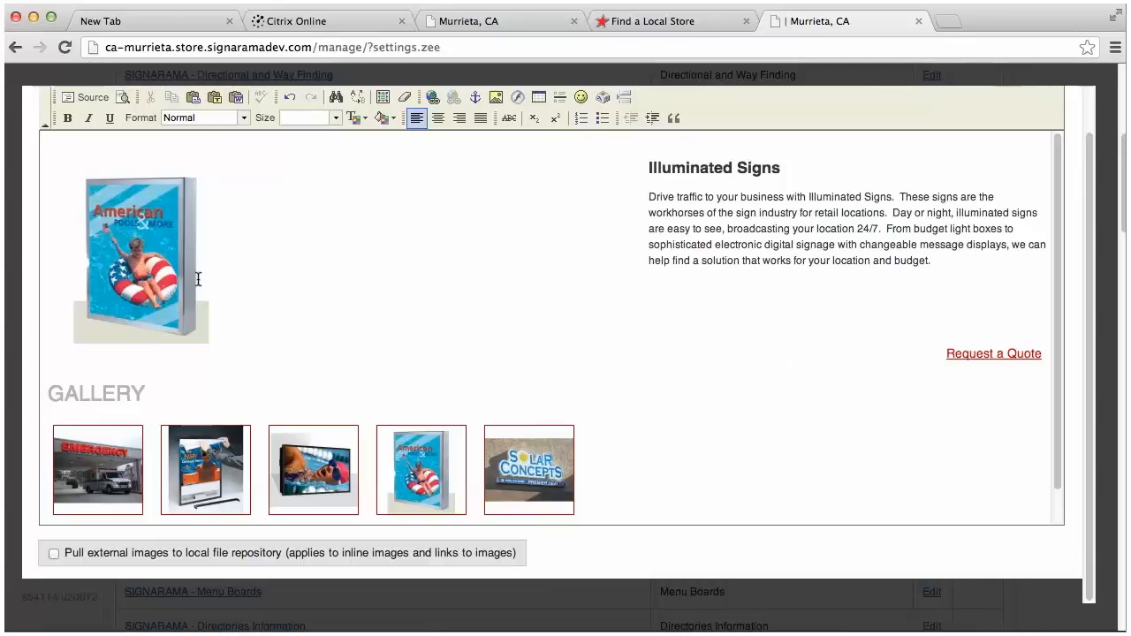
left_click(160, 251)
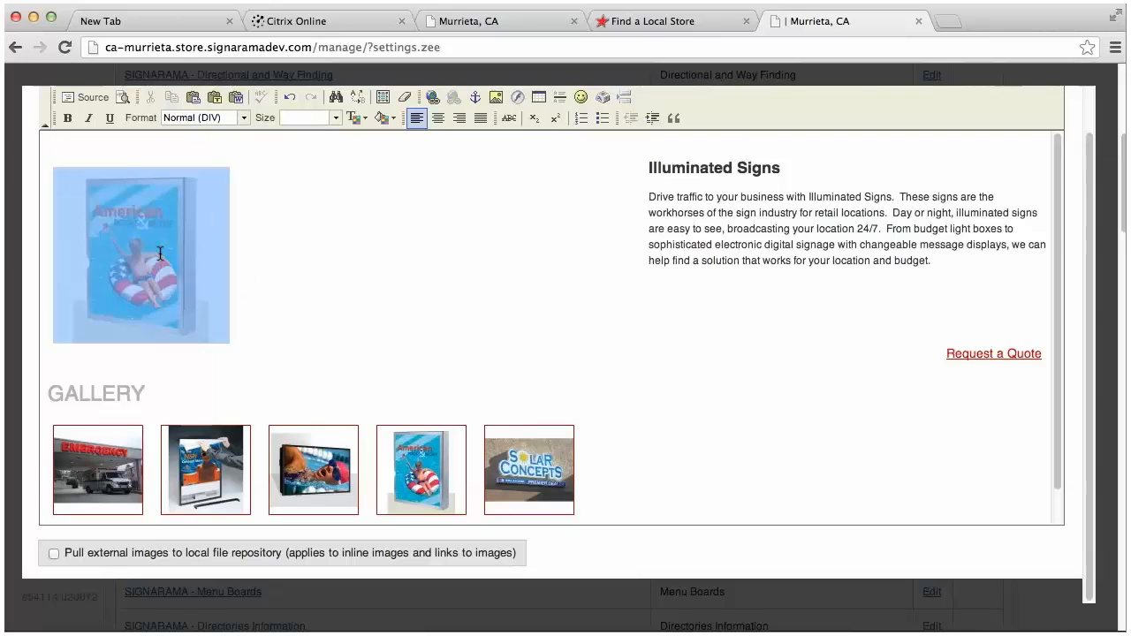
left_click(434, 99)
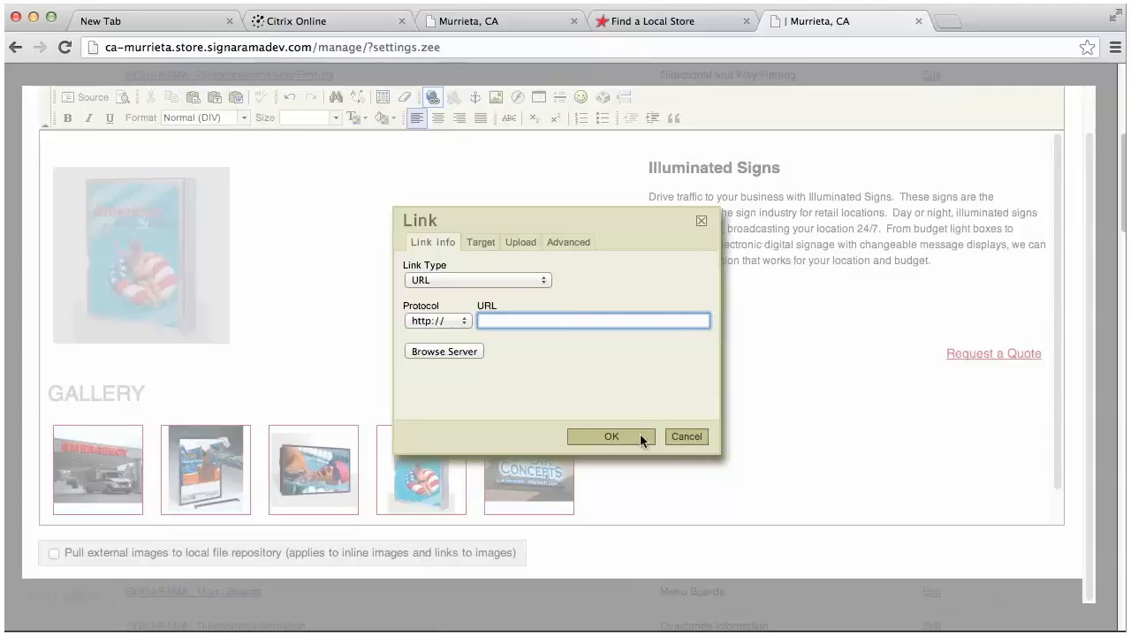
left_click(547, 281)
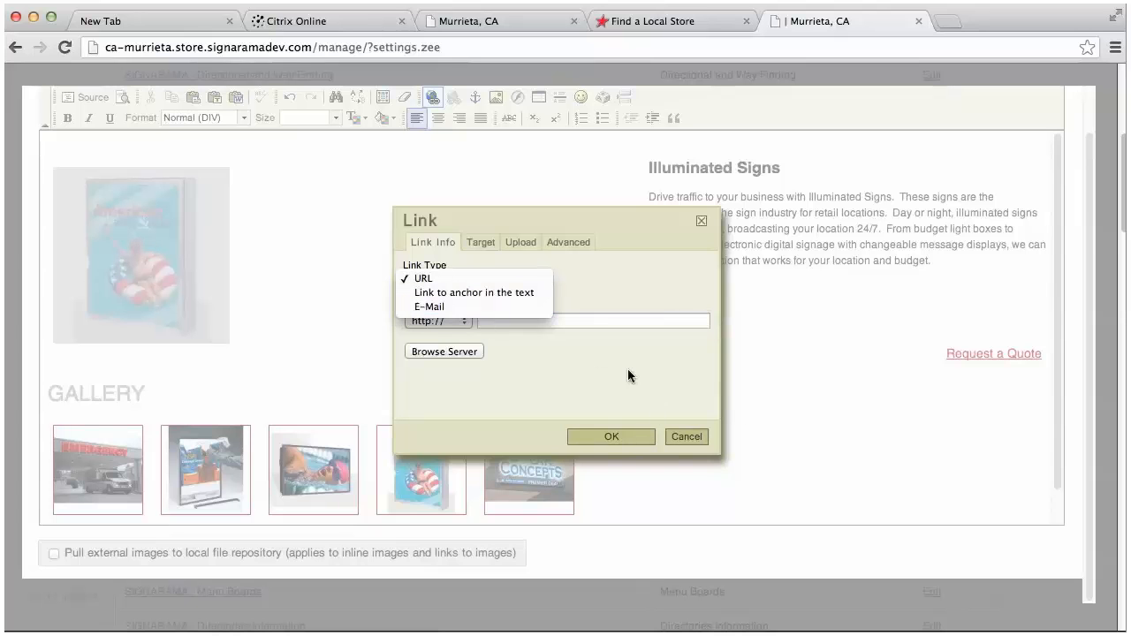
left_click(680, 371)
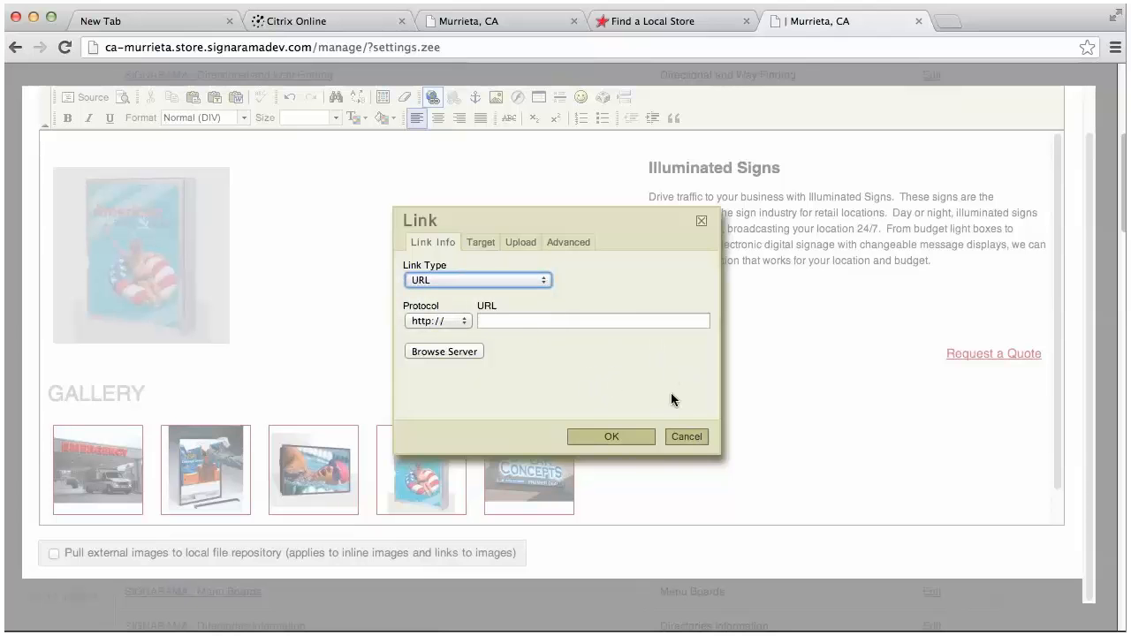
left_click(695, 437)
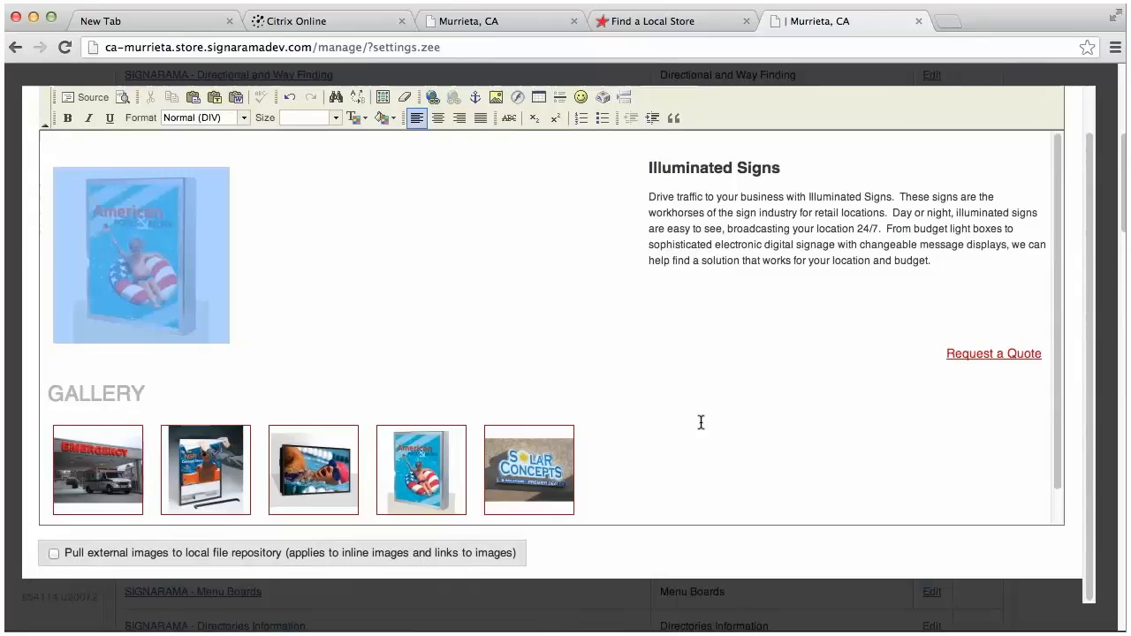
left_click(701, 422)
Select the Illuminated Signs heading, view its link settings without adding a link, and cancel editing the module.
left_click(778, 167)
left_click_drag(775, 168, 654, 165)
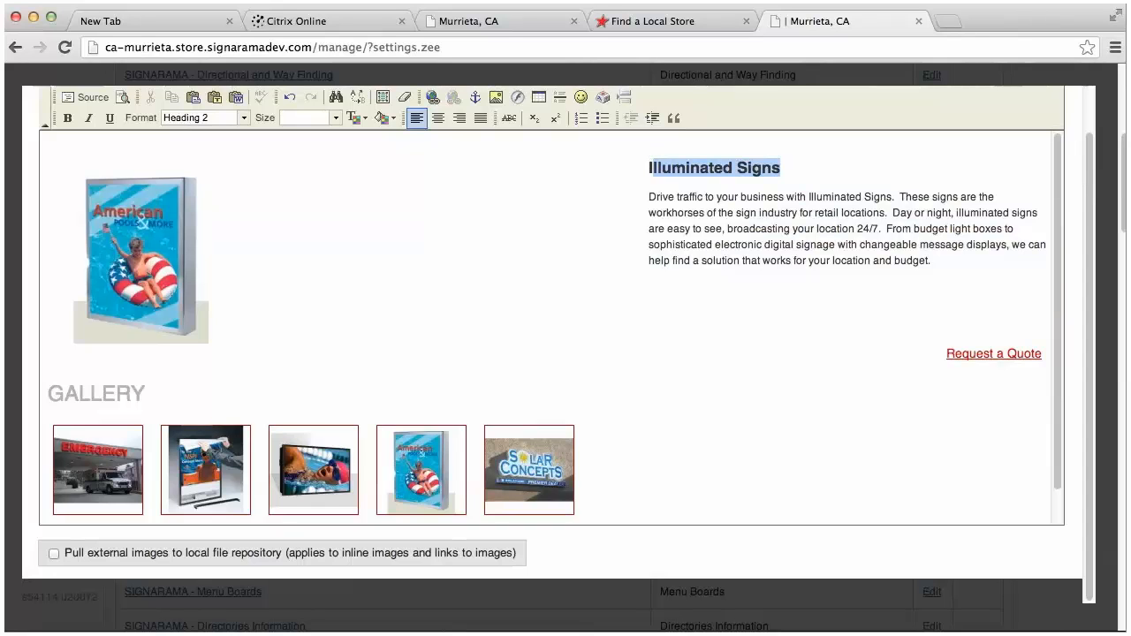
left_click(1028, 442)
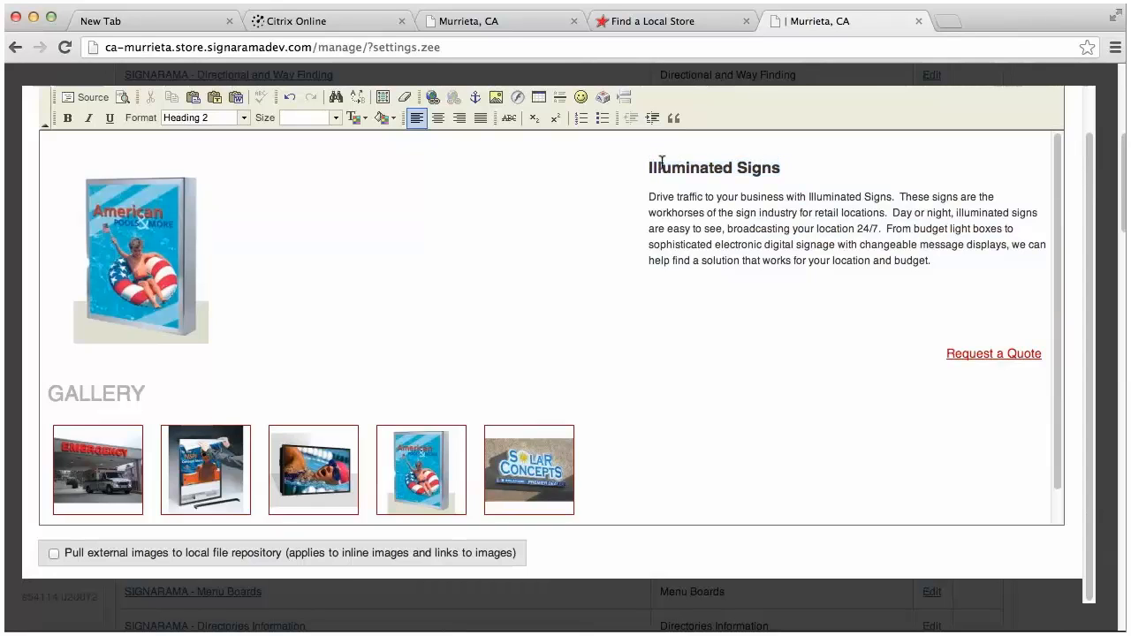
left_click_drag(648, 167, 792, 167)
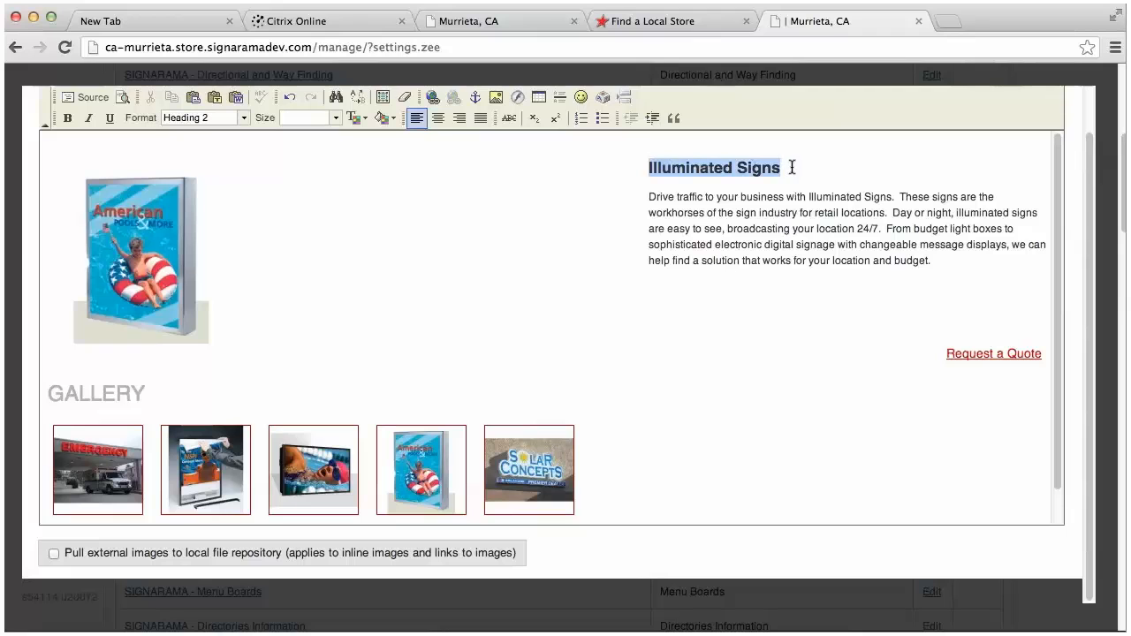
left_click(440, 100)
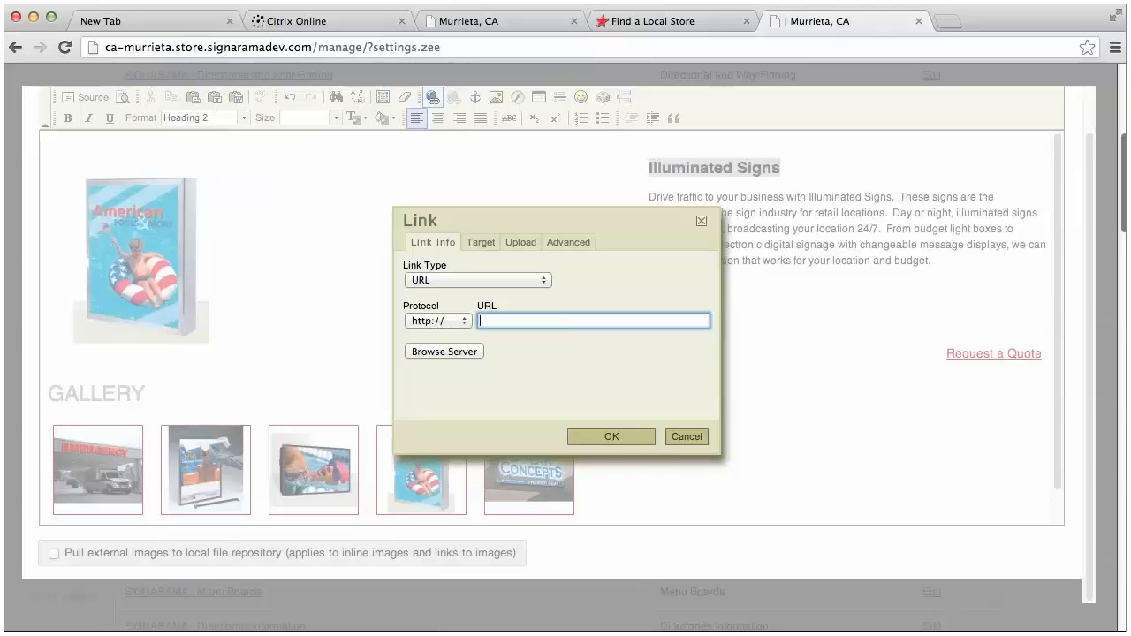
left_click(699, 436)
left_click(823, 454)
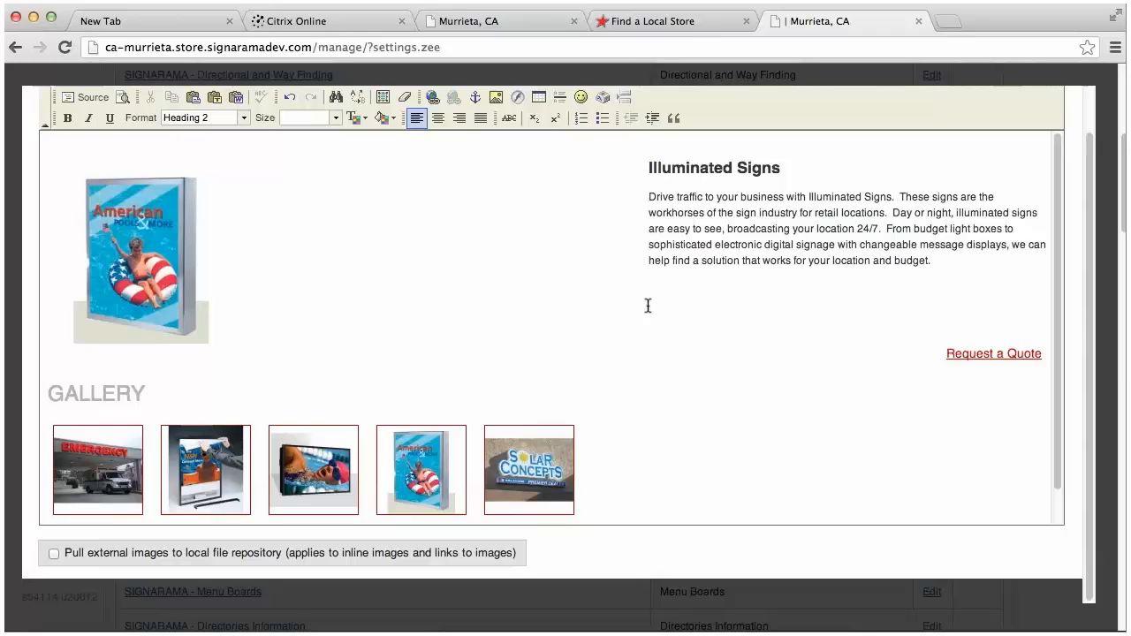
scroll(764, 444, "up", 2)
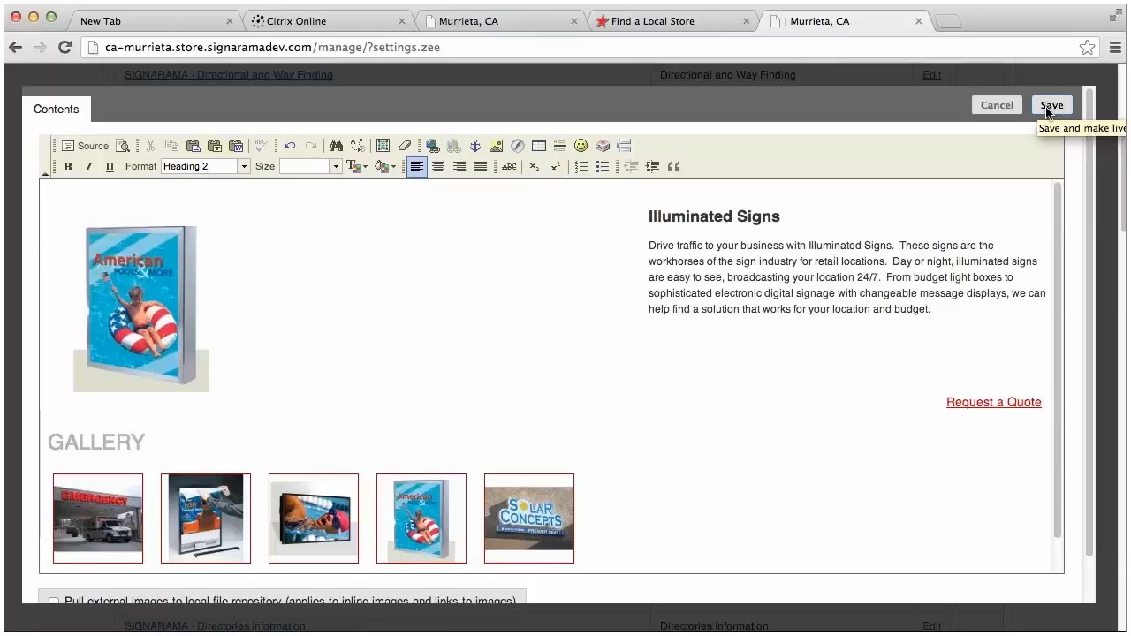
left_click(994, 106)
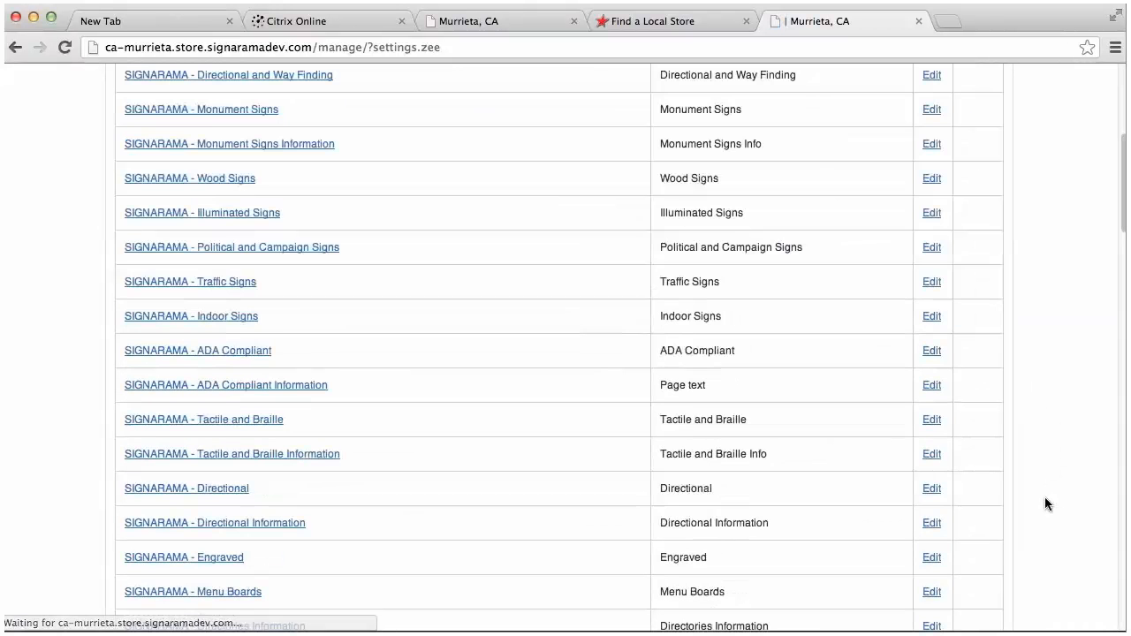
Examine the list of editable page modules from Real Estate Signs down to the Overall layout entries.
scroll(890, 422, "up", 5)
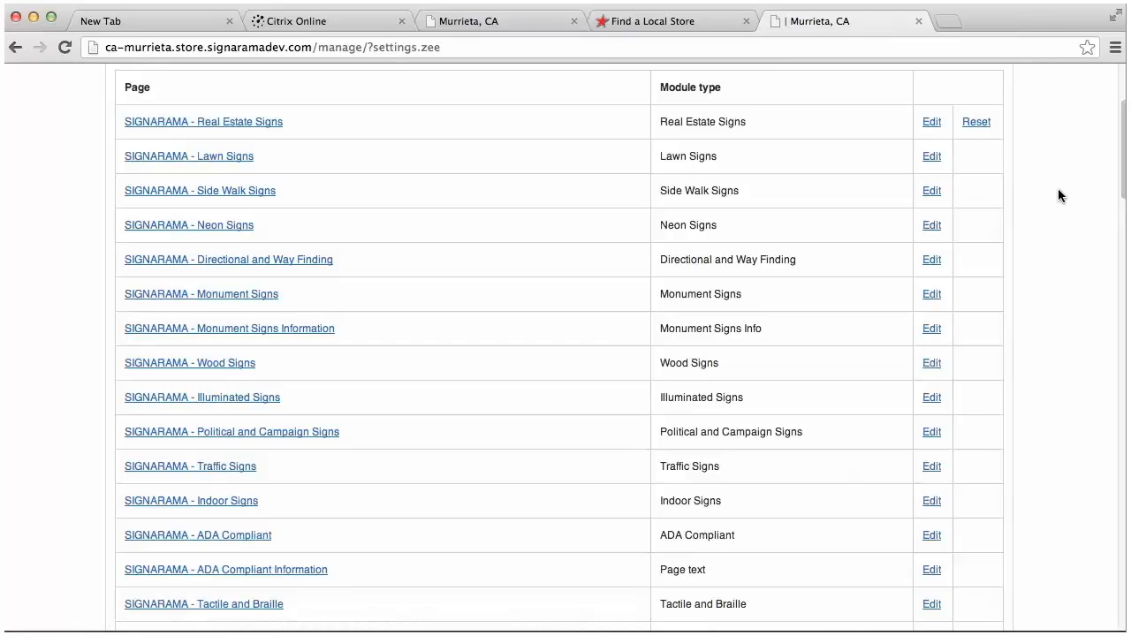
scroll(1057, 196, "down", 4)
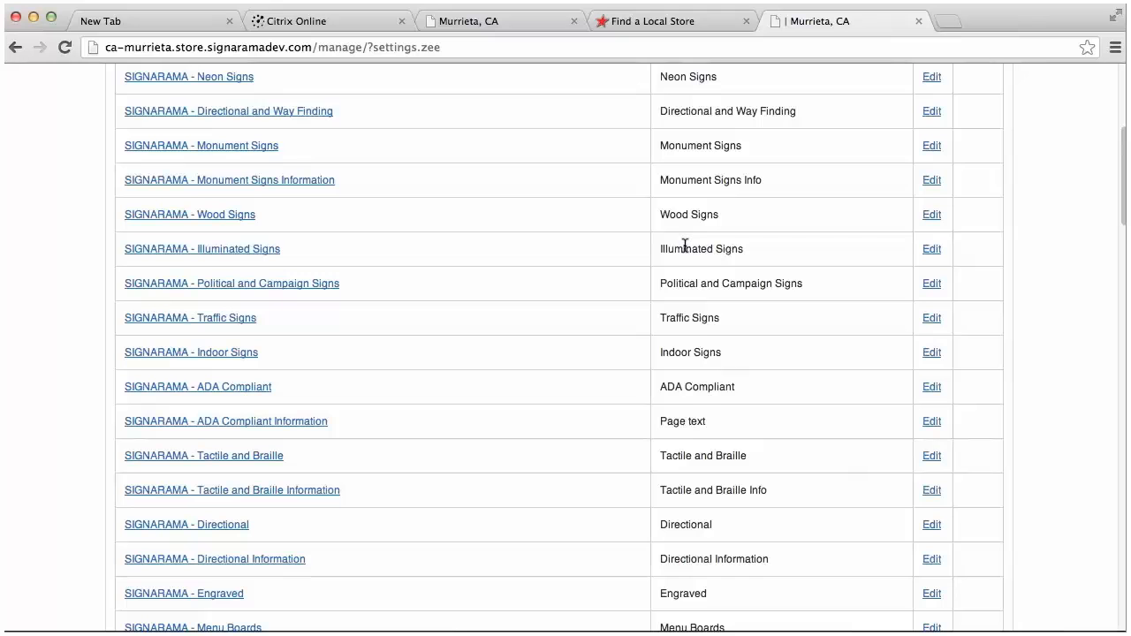
scroll(685, 247, "down", 10)
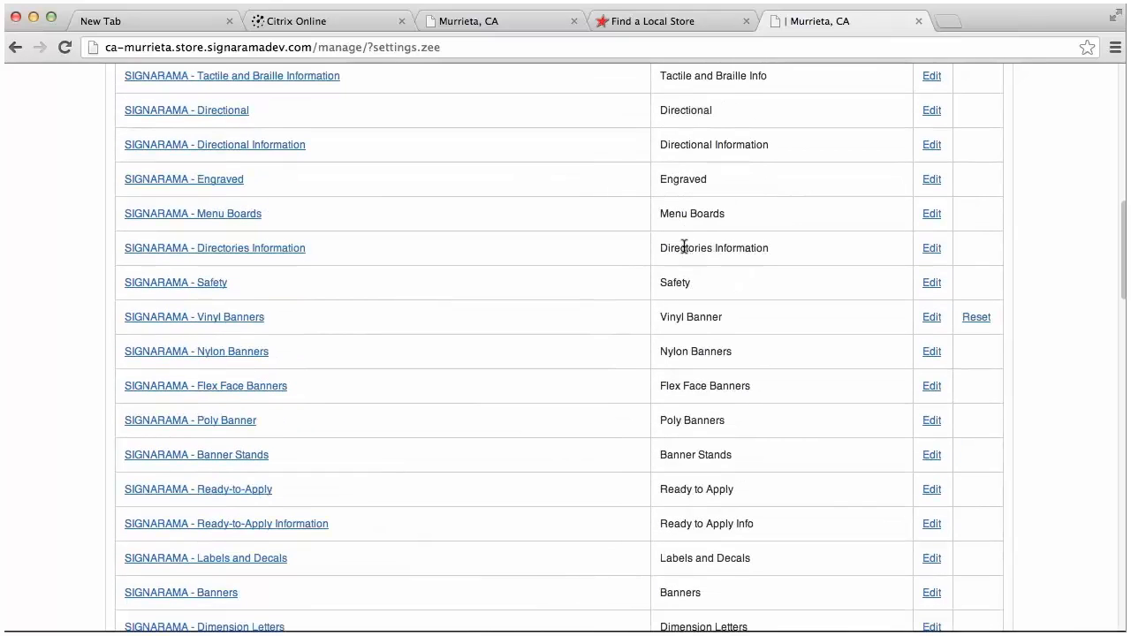
scroll(685, 247, "down", 3)
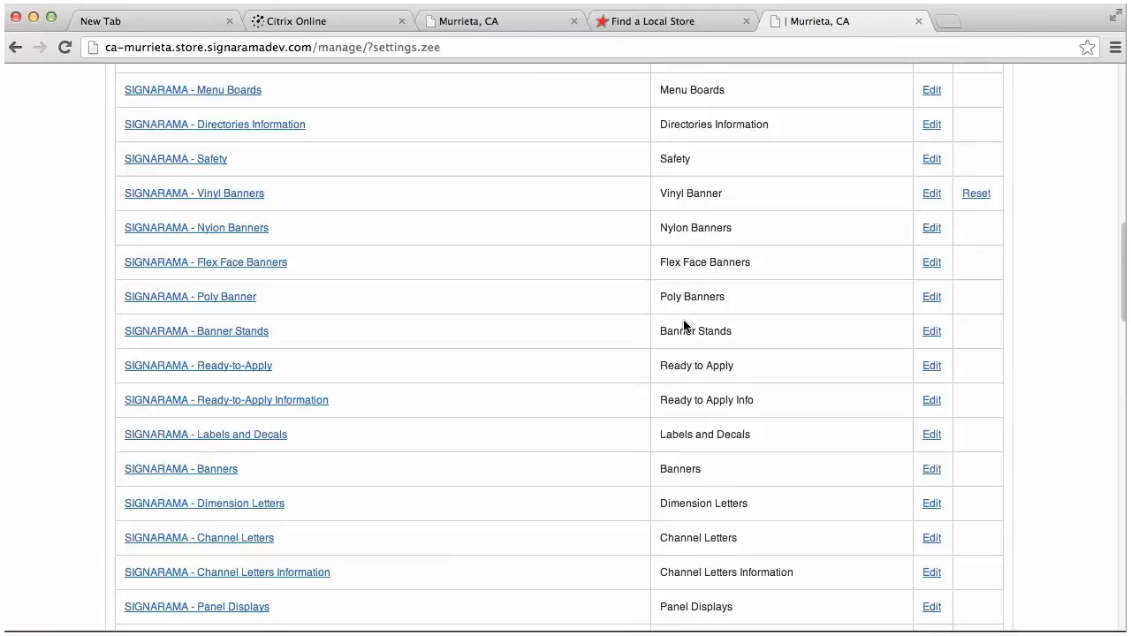
scroll(684, 326, "down", 3)
scroll(684, 326, "down", 2)
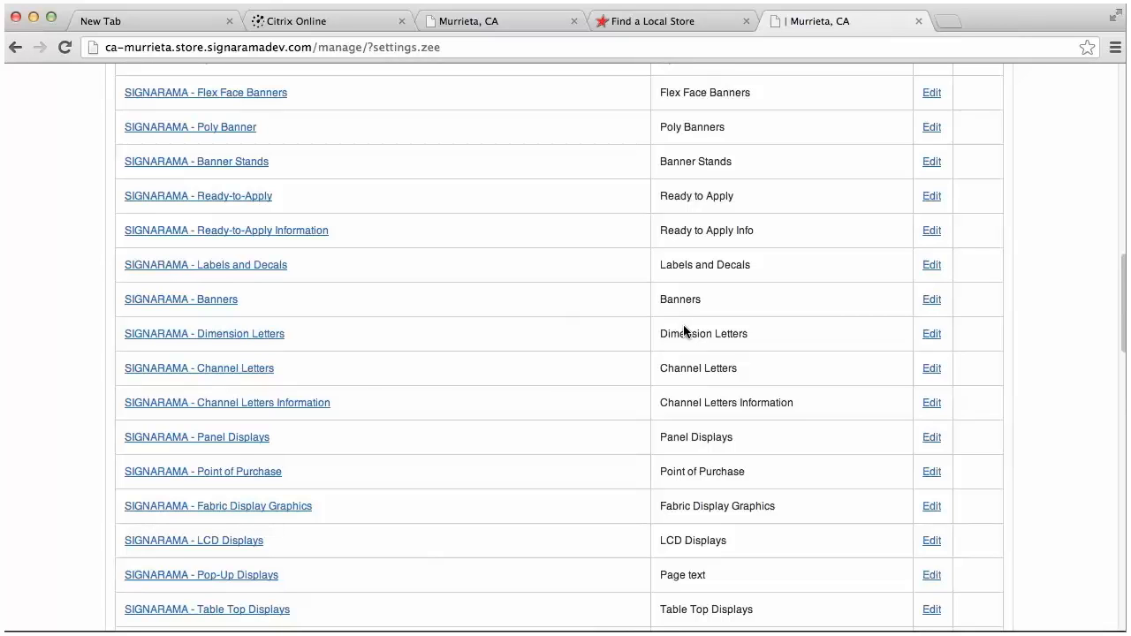
scroll(693, 344, "down", 6)
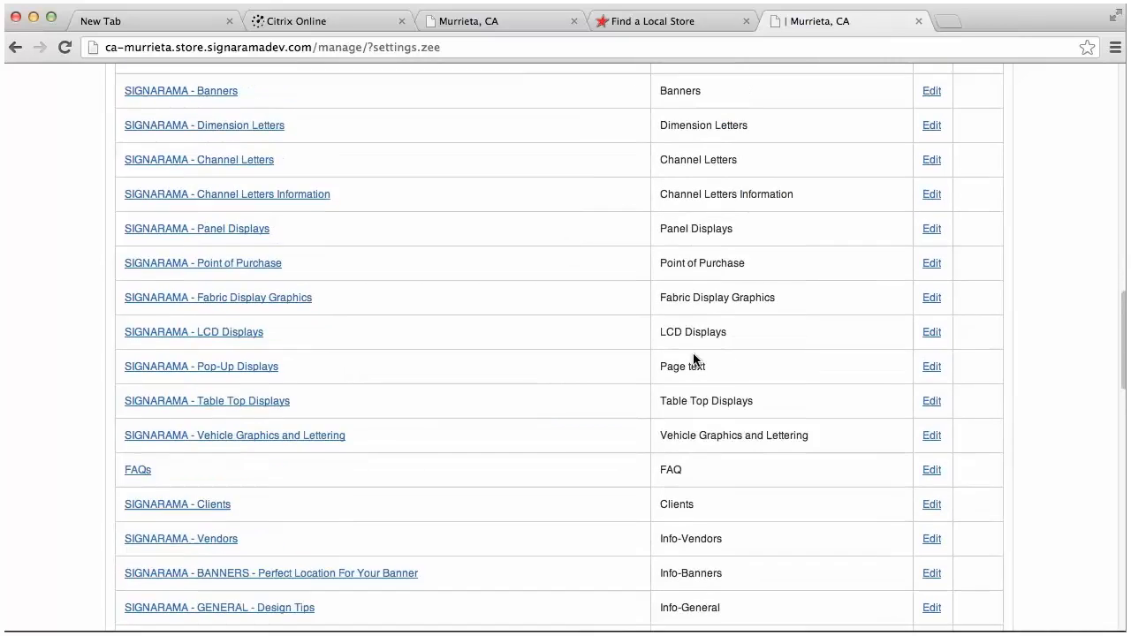
scroll(694, 357, "down", 3)
scroll(695, 353, "down", 3)
scroll(696, 354, "down", 8)
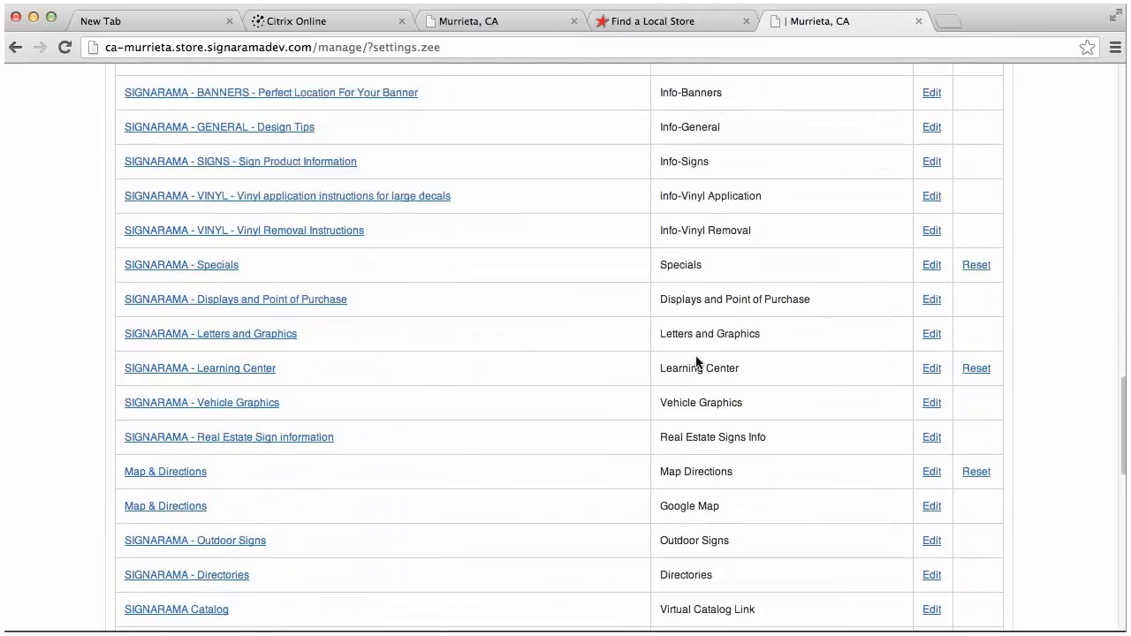
scroll(696, 361, "down", 2)
scroll(697, 361, "down", 4)
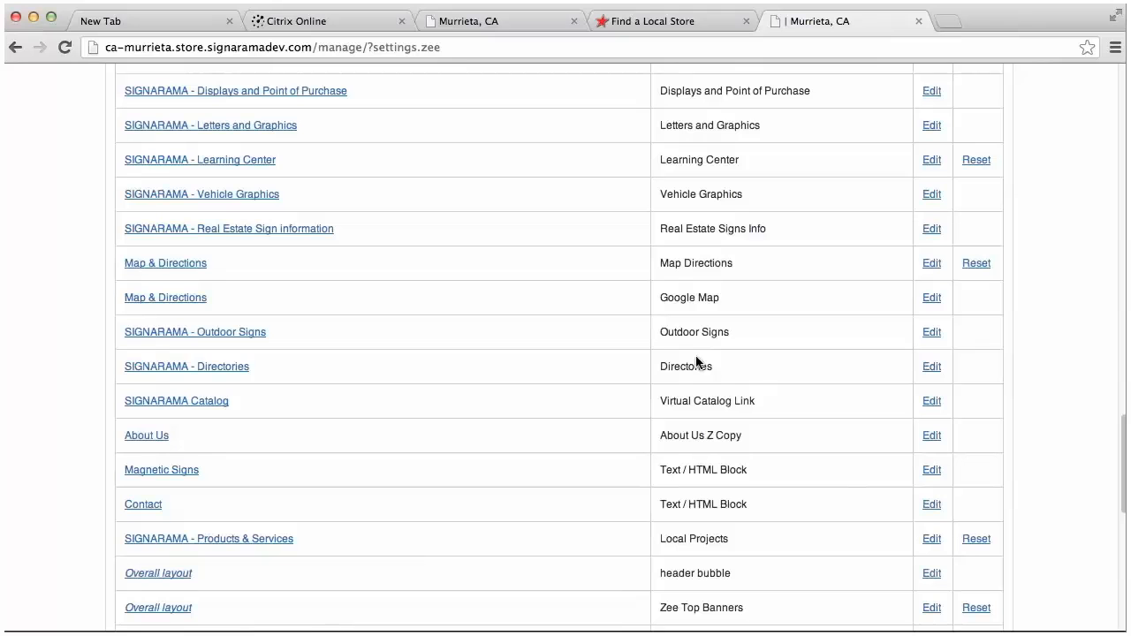
scroll(698, 371, "down", 8)
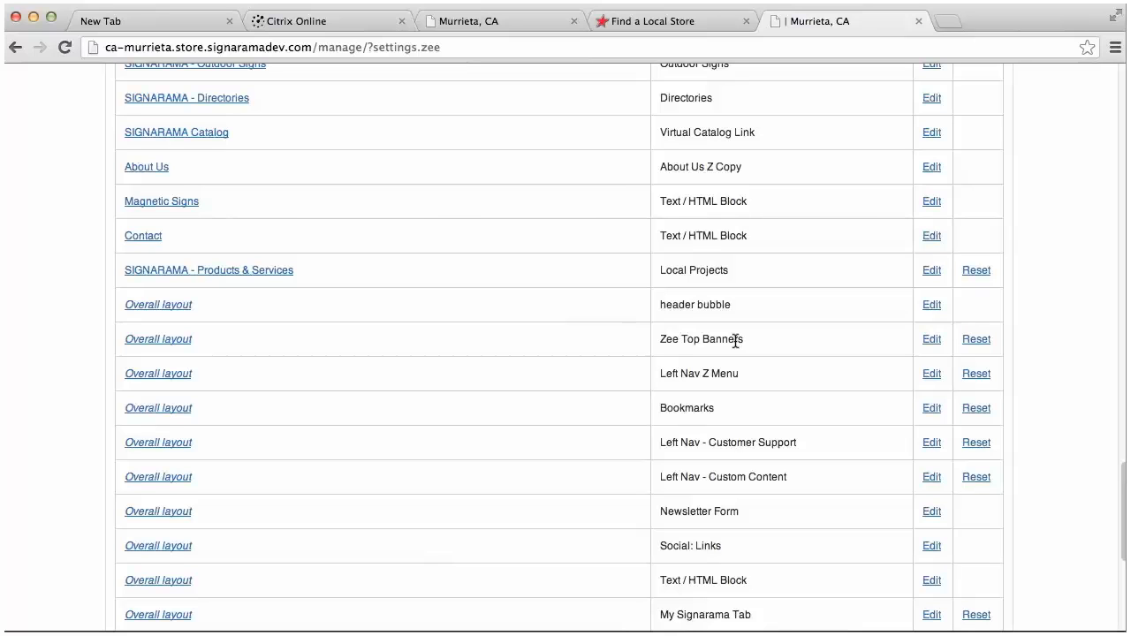
Insert the Banner Stands banner into the Zee Top Banners module, remove it again and close the module.
left_click(939, 345)
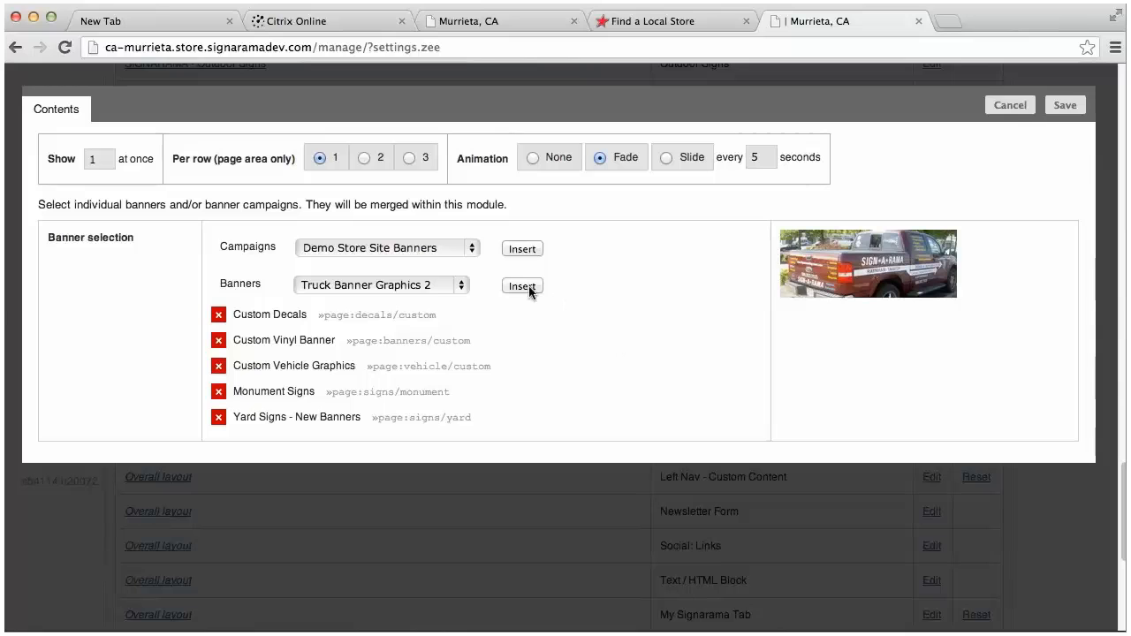
left_click(461, 287)
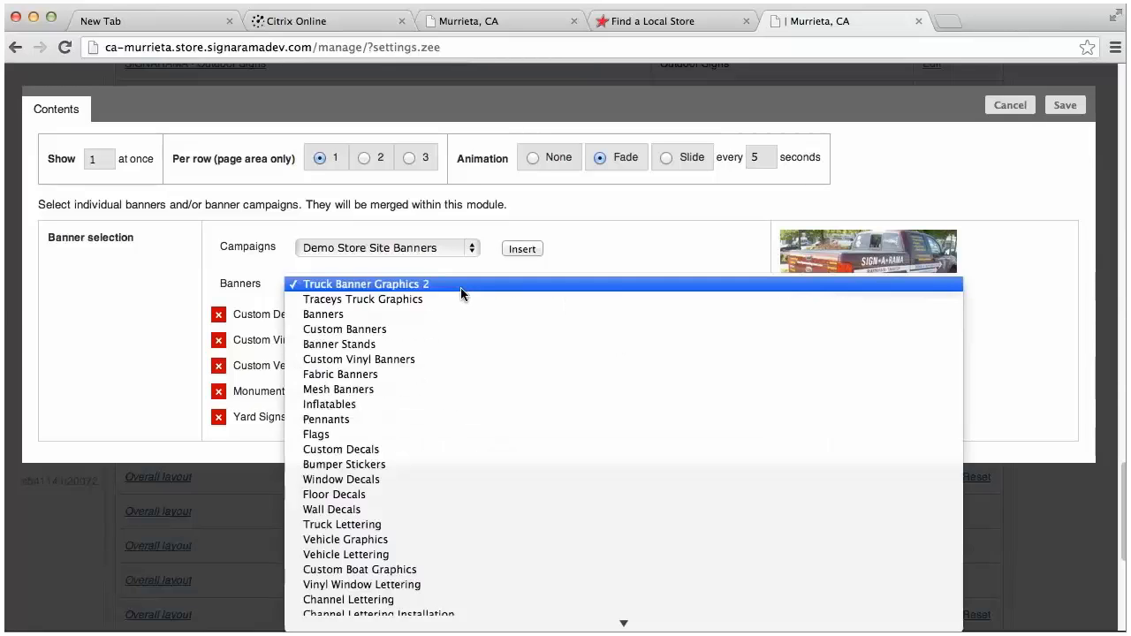
left_click(423, 345)
left_click(523, 286)
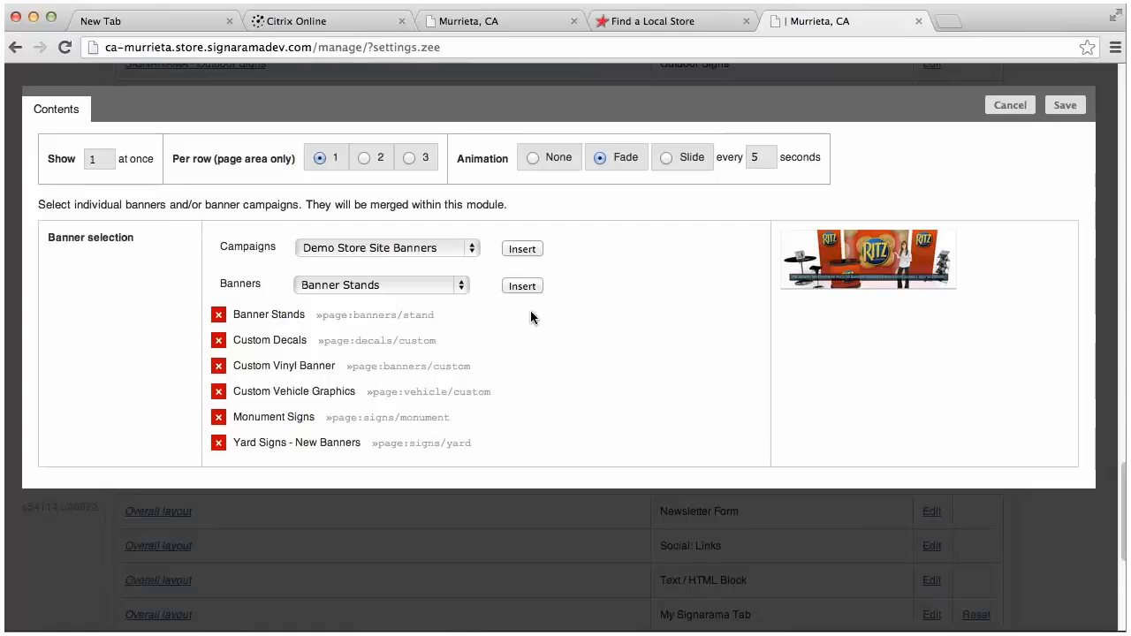
left_click(218, 316)
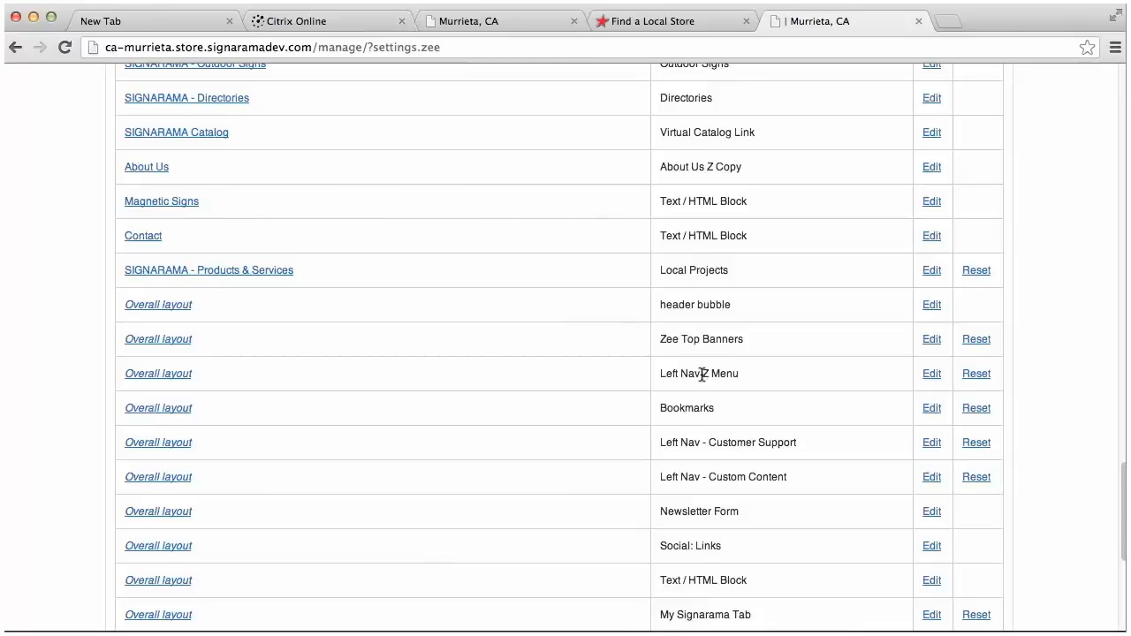
Insert a Page bookmark for Buy Signs in Alaska SIGNARAMA Stores into the Left Nav Z Menu module.
left_click(932, 375)
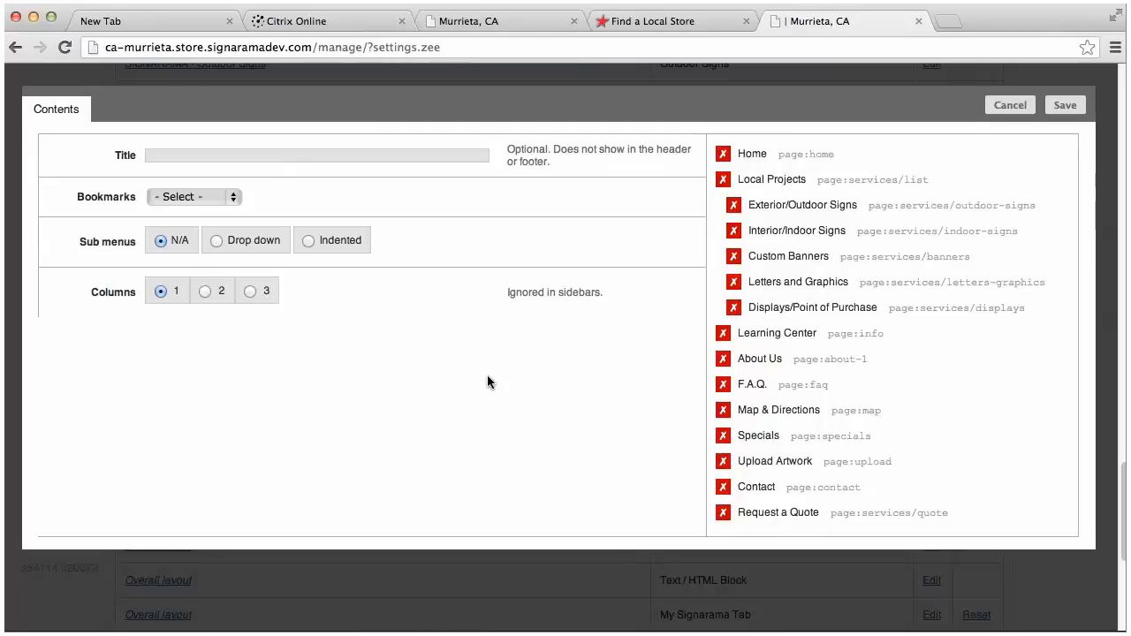
left_click(234, 201)
left_click(189, 241)
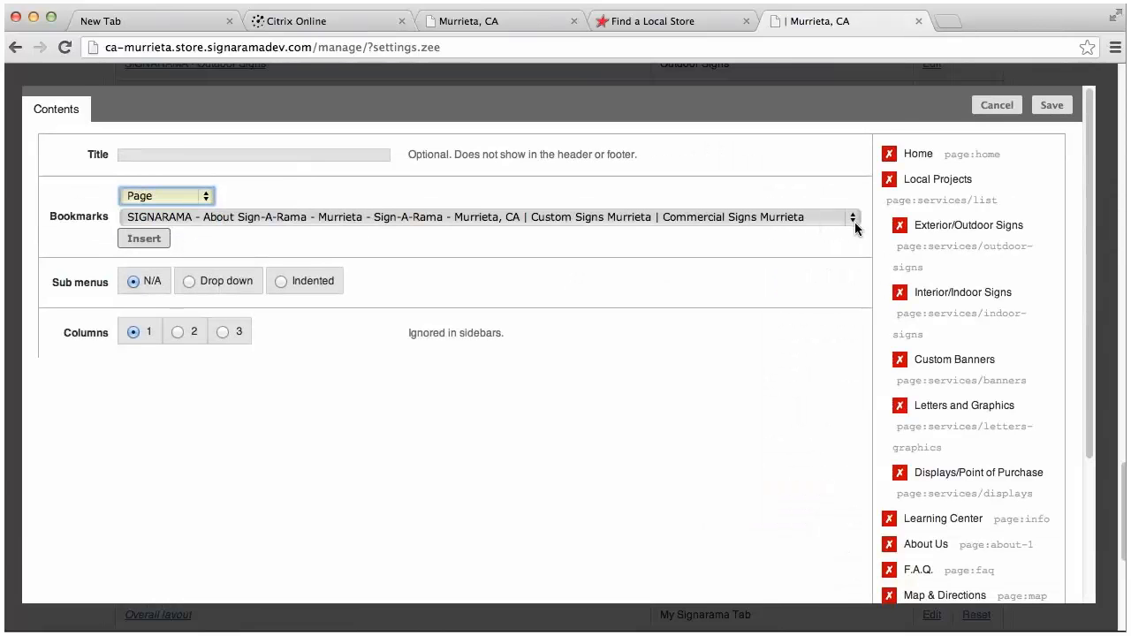
left_click(853, 227)
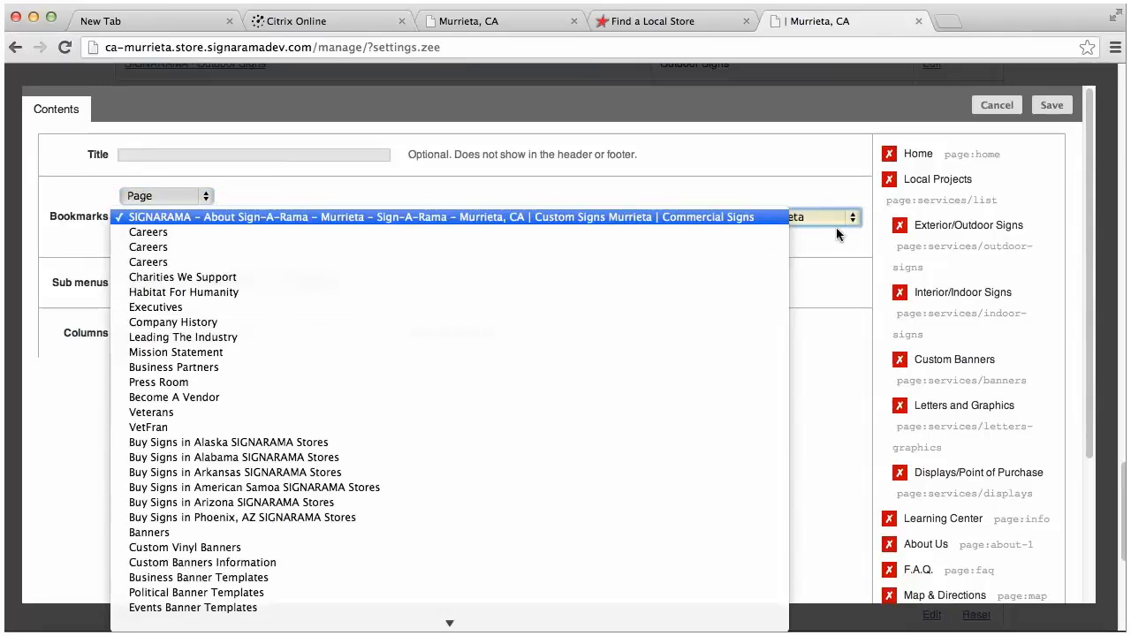
left_click(361, 444)
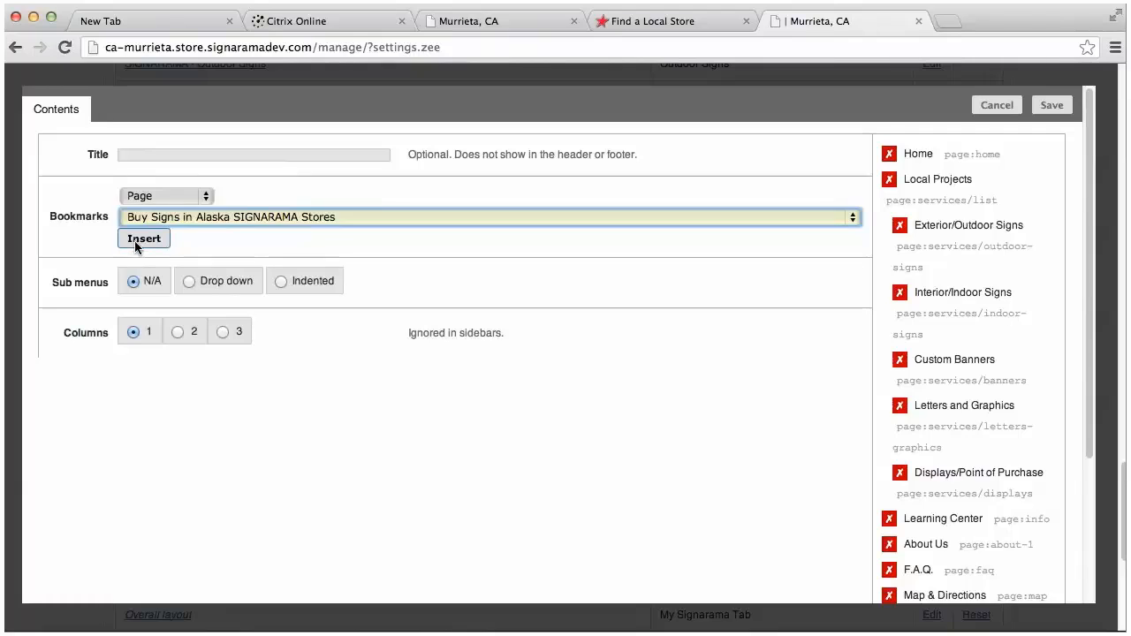
left_click(134, 241)
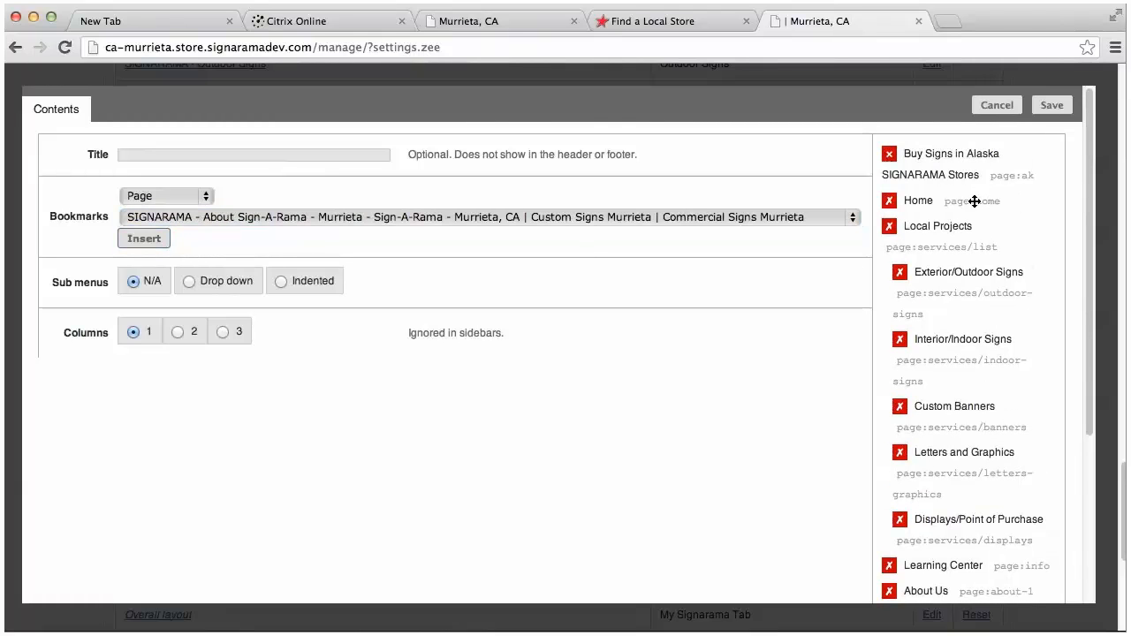
Nest the Alaska stores bookmark under Home, delete it from the menu and cancel editing the module.
left_click_drag(961, 154, 937, 180)
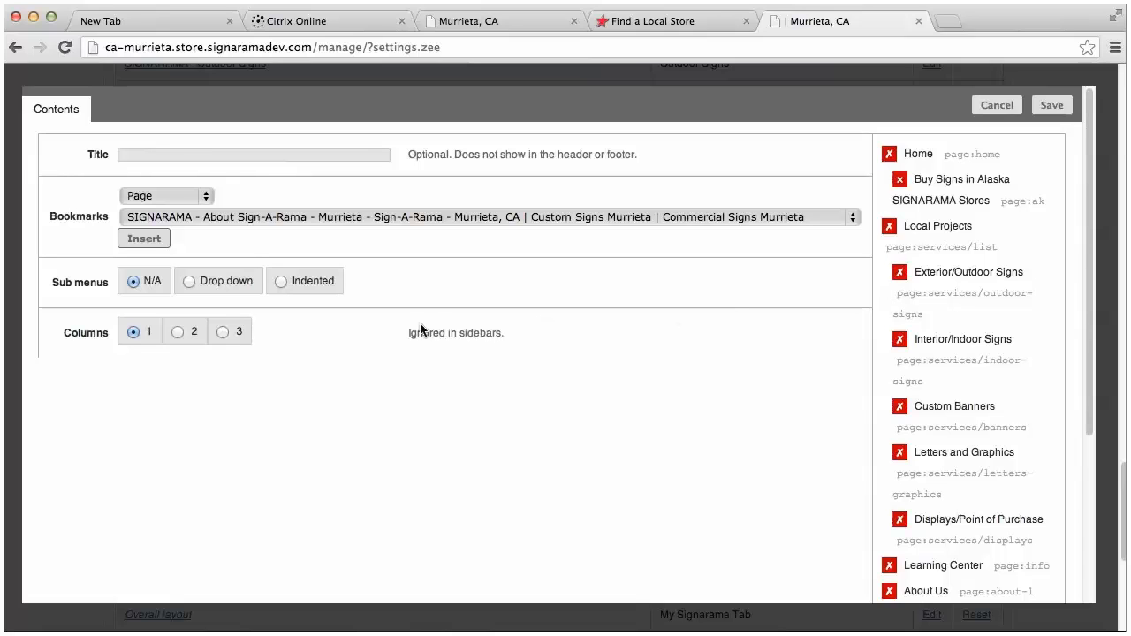
left_click(901, 181)
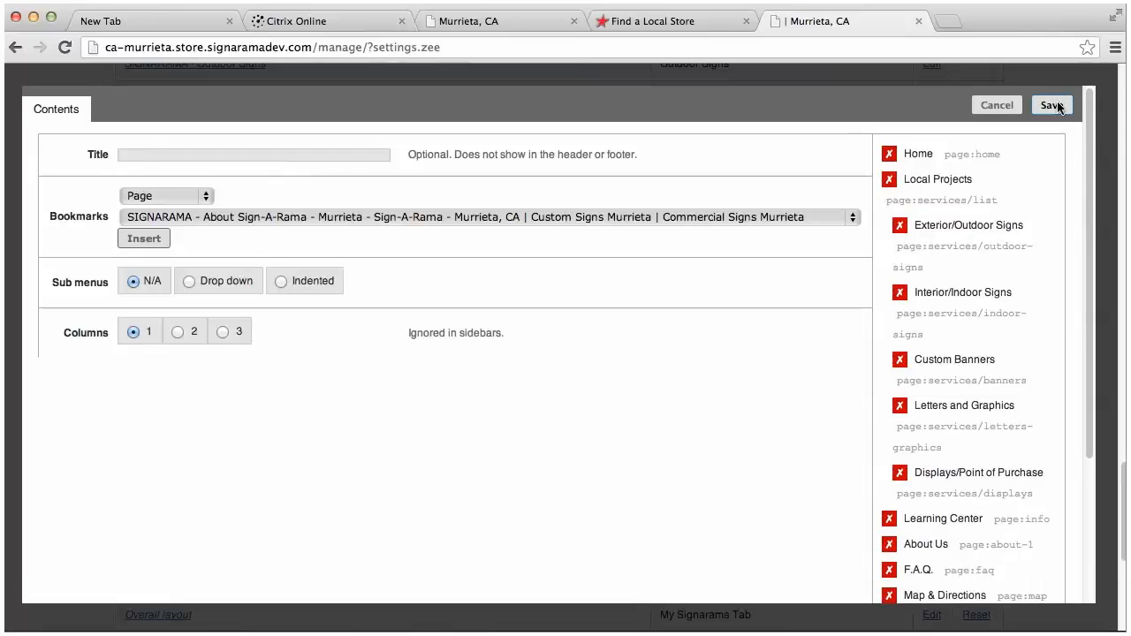
left_click(997, 105)
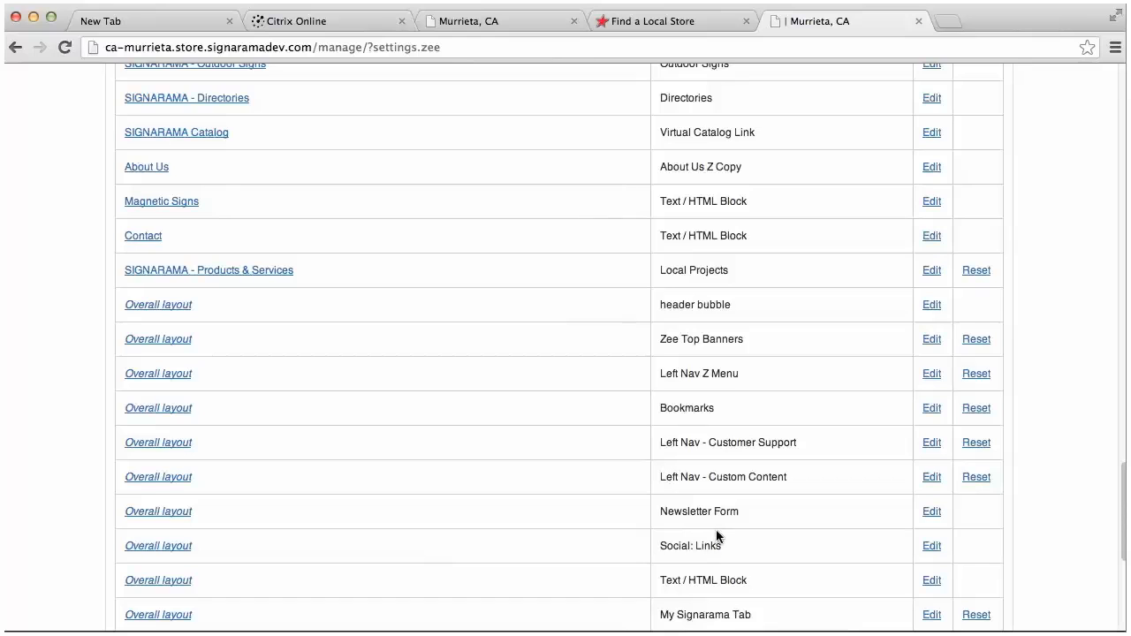
Review the My Signarama drop-down on the live Murrieta store page and return to the Franchisee Settings.
scroll(715, 530, "down", 2)
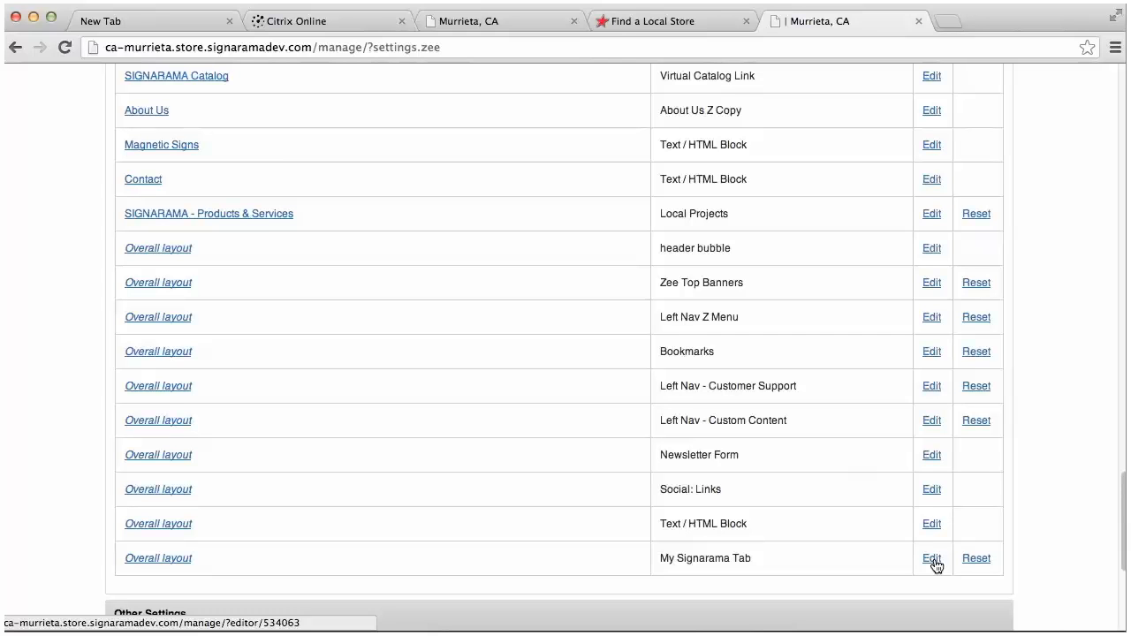
left_click(535, 22)
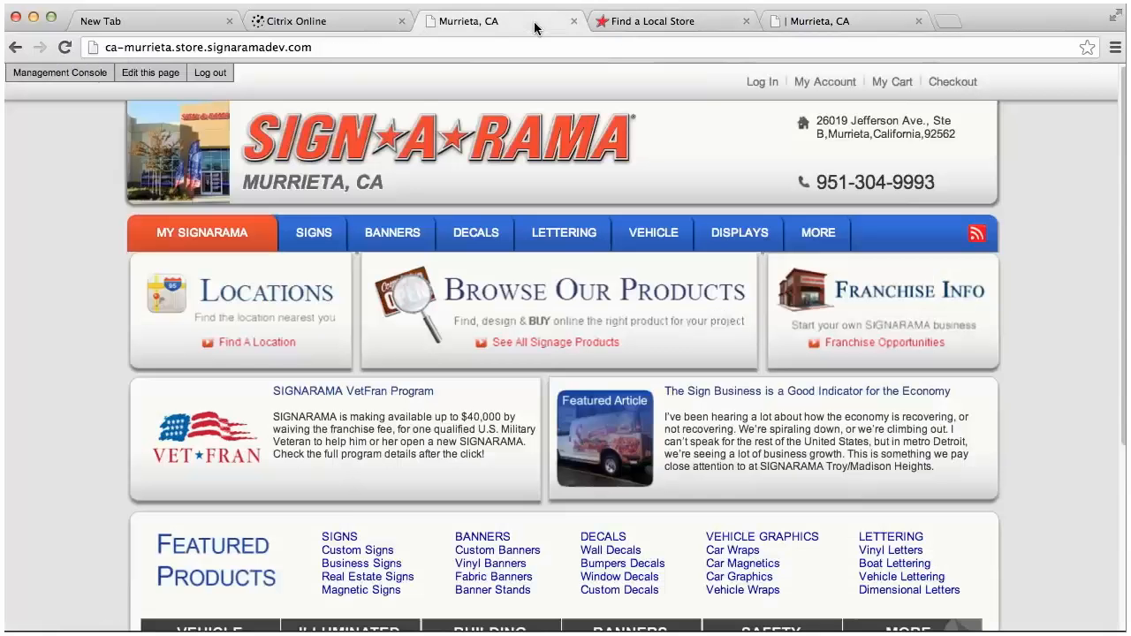
mouse_move(202, 243)
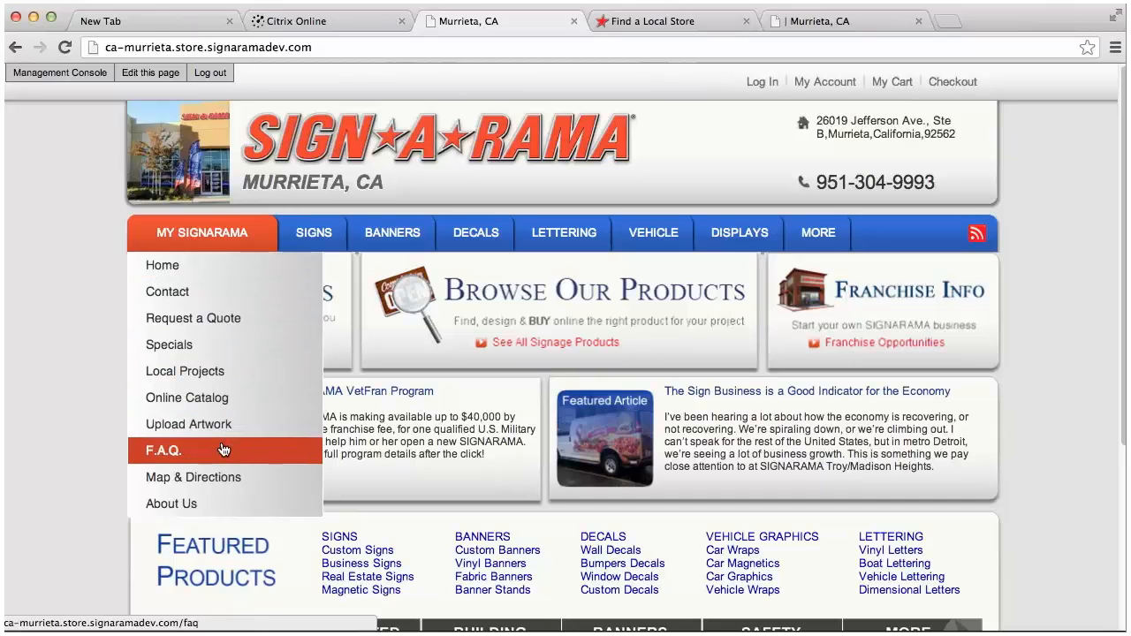
left_click(813, 24)
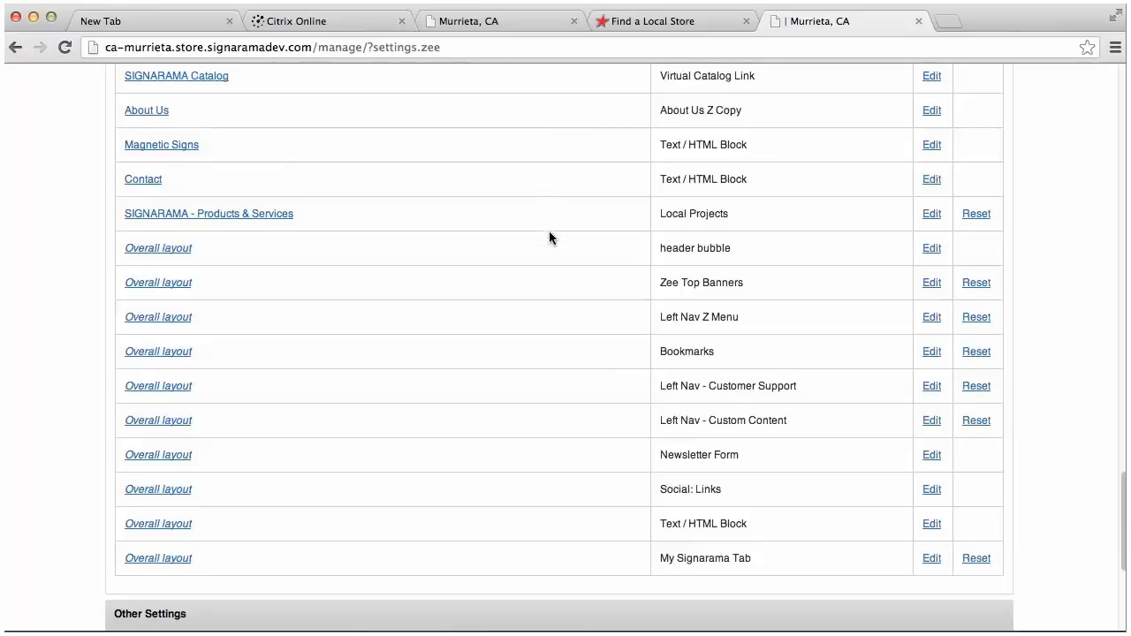
Pick Kirkwood-MO.jpg from the Desktop as a replacement Storefront image under Other Settings and cancel the file selection.
scroll(549, 234, "down", 2)
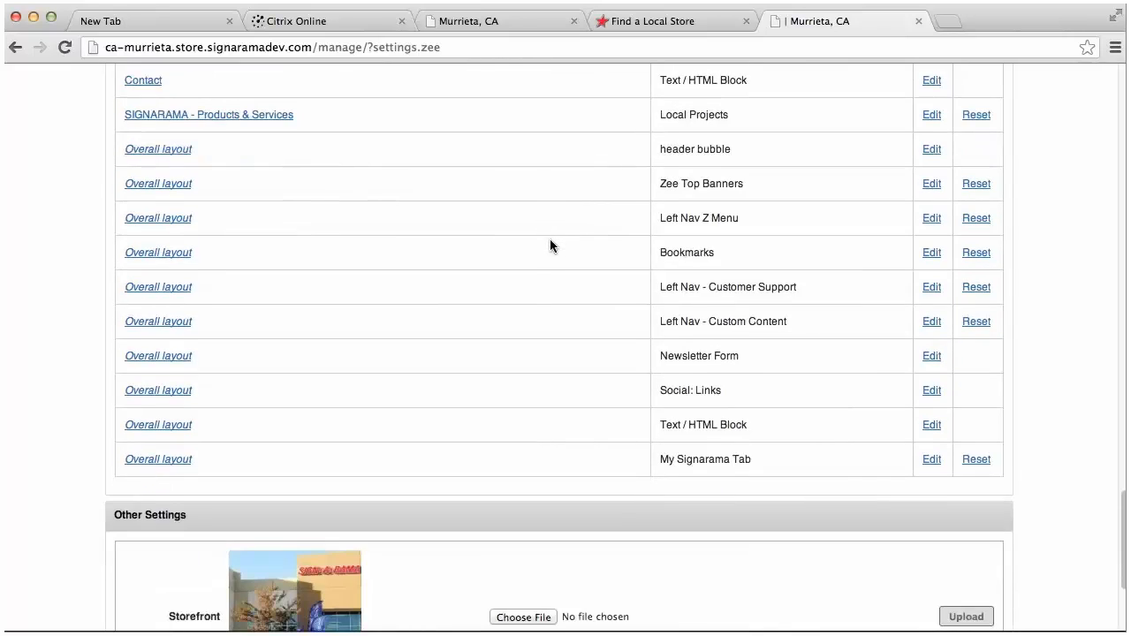
scroll(550, 239, "up", 4)
scroll(549, 240, "up", 4)
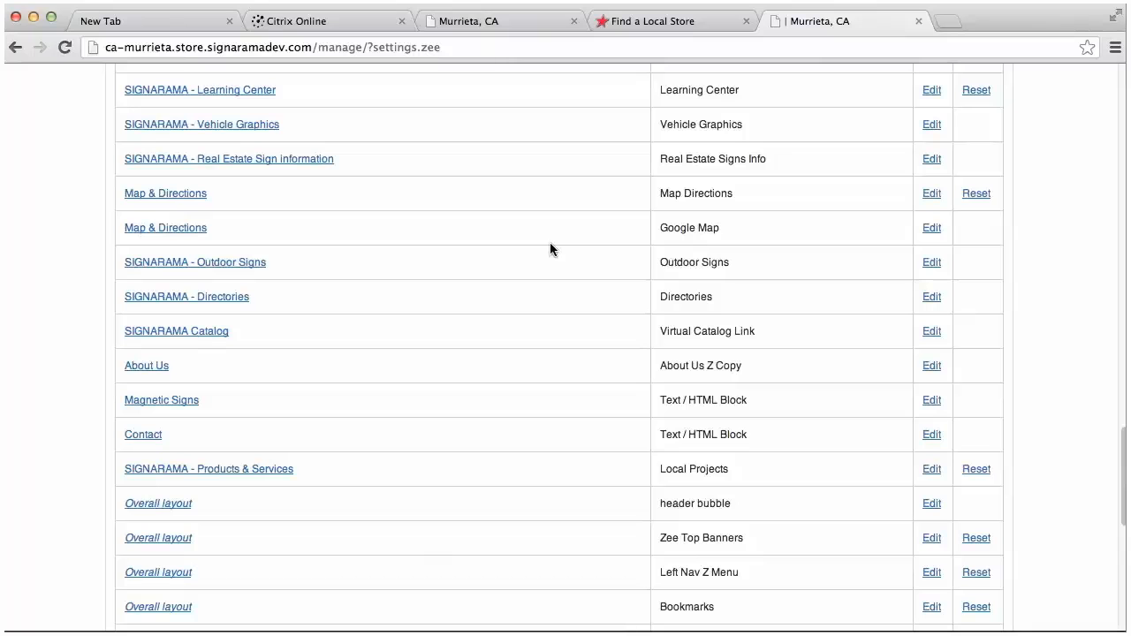
scroll(568, 260, "down", 10)
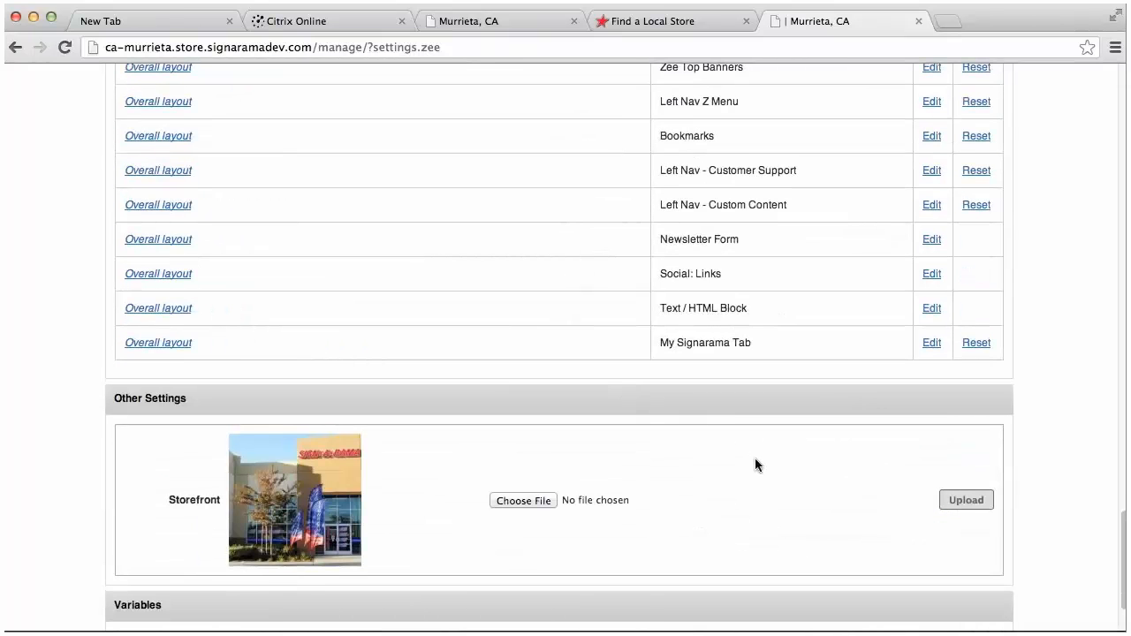
scroll(768, 522, "down", 1)
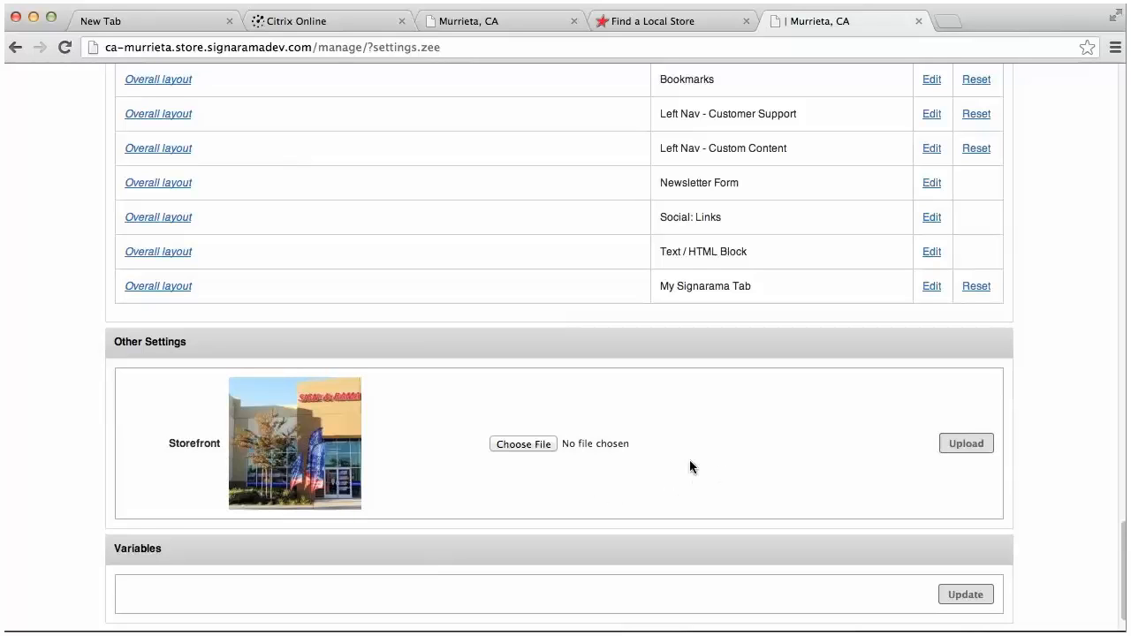
left_click(529, 445)
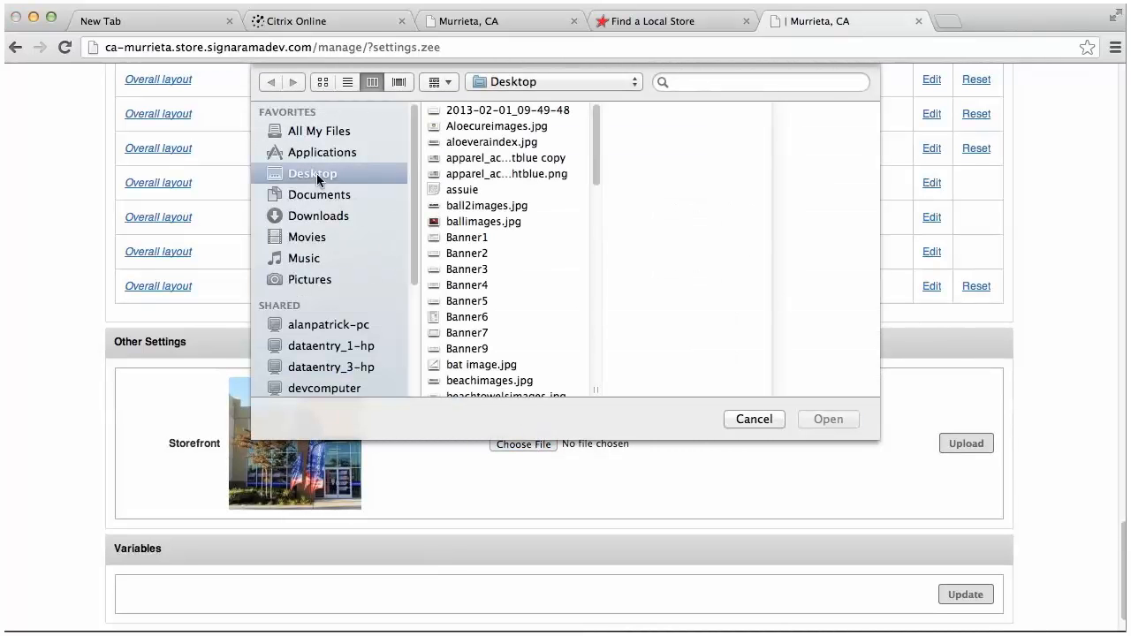
scroll(540, 265, "down", 10)
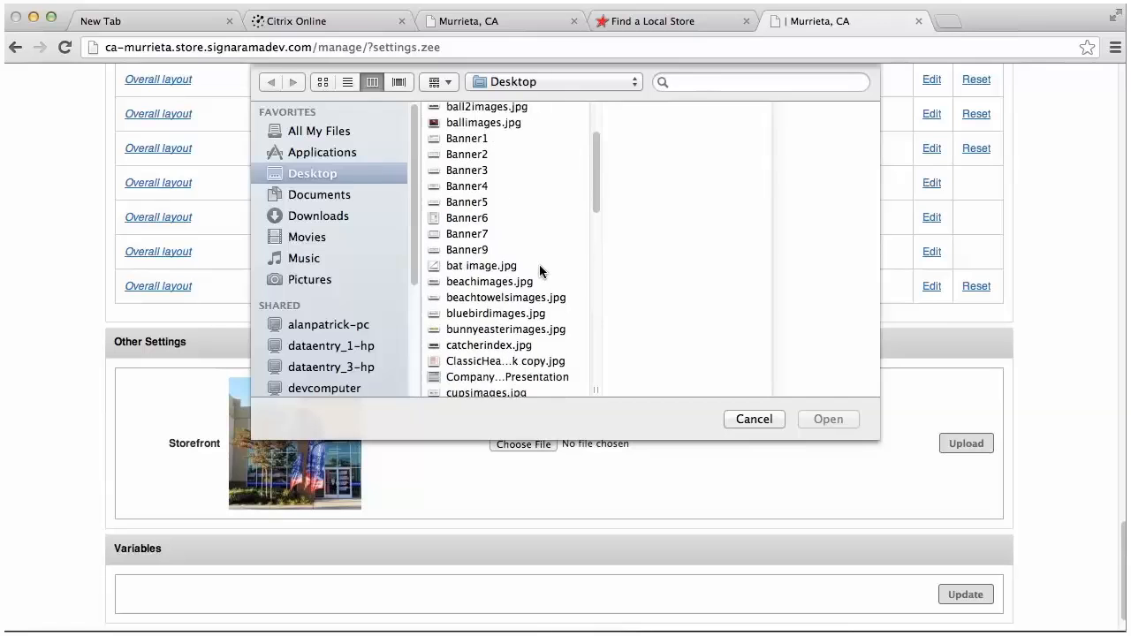
scroll(540, 265, "down", 10)
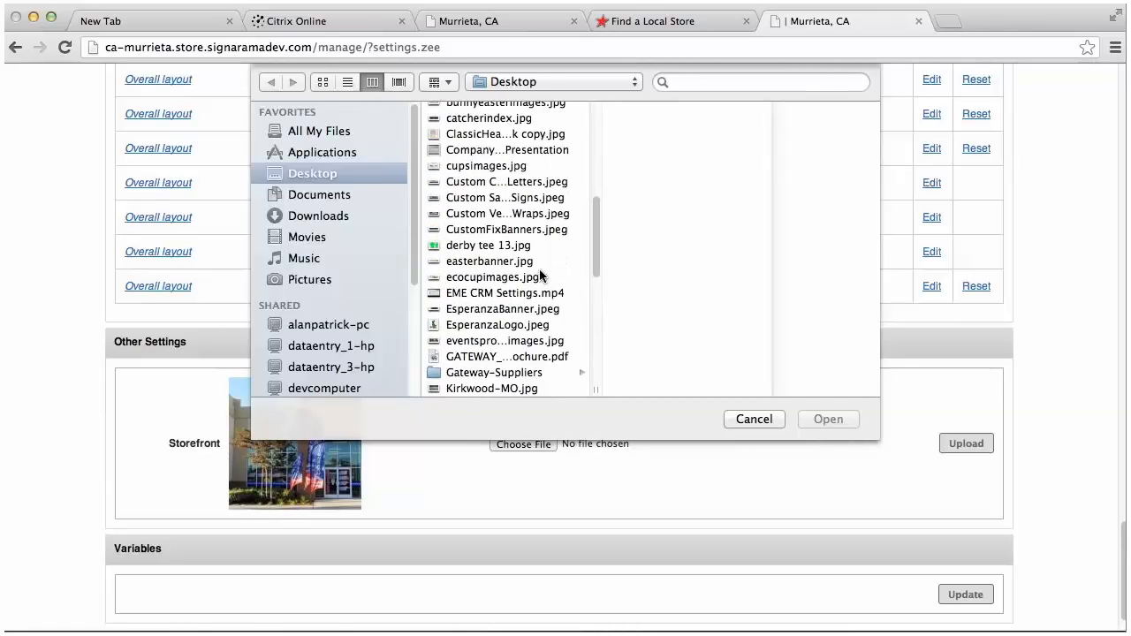
left_click(495, 285)
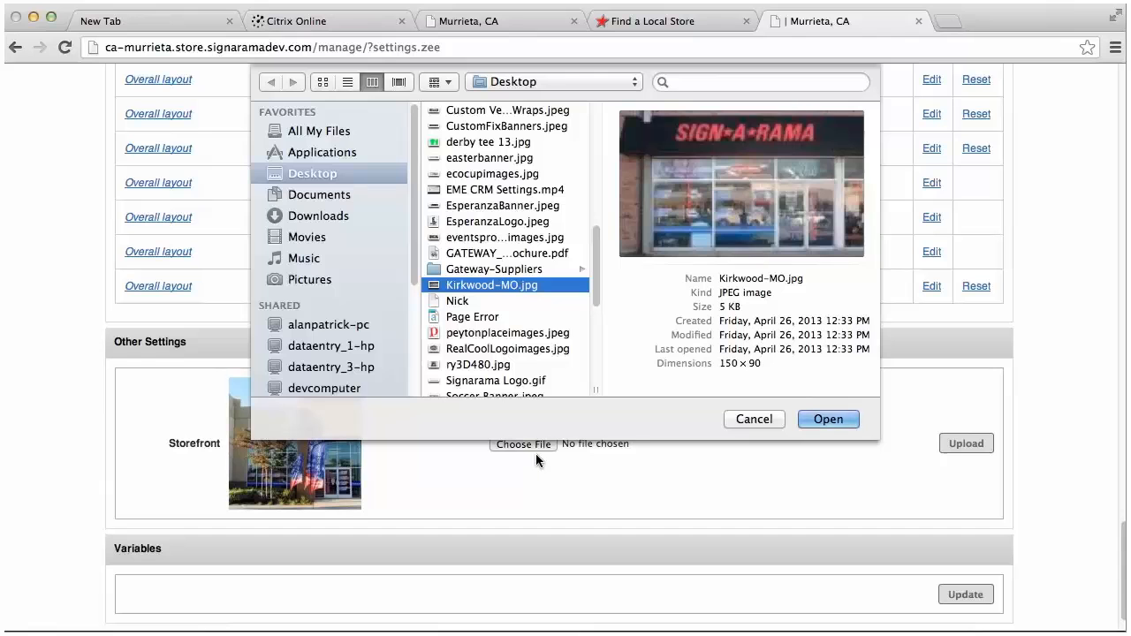
left_click(762, 420)
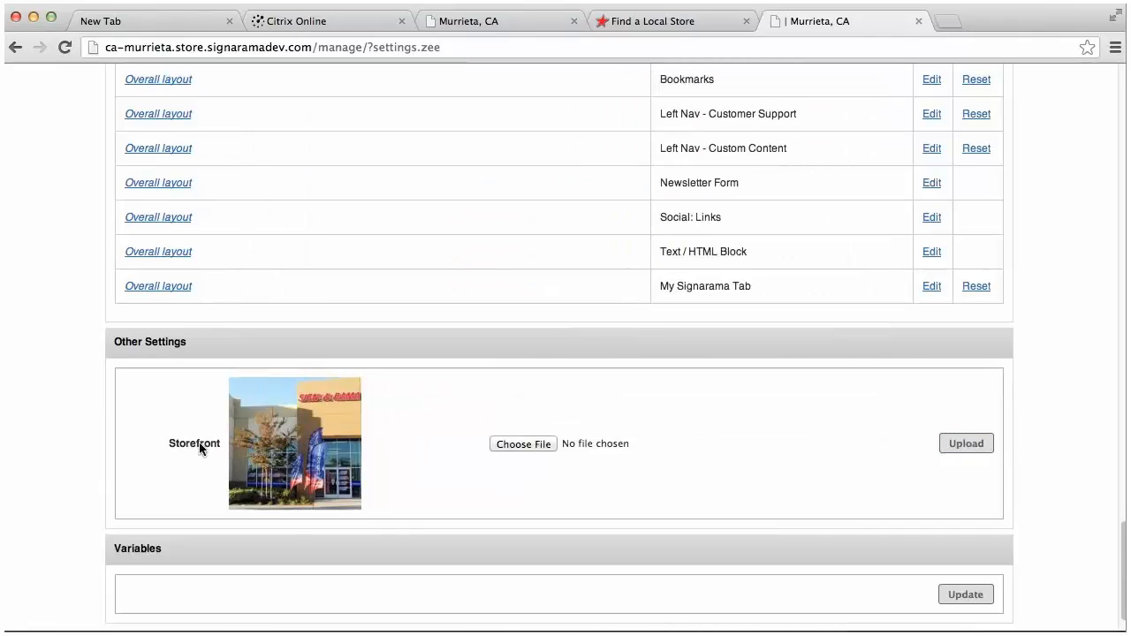
Check the storefront photo in the live store header and look over the console's Pages and General options.
left_click(506, 18)
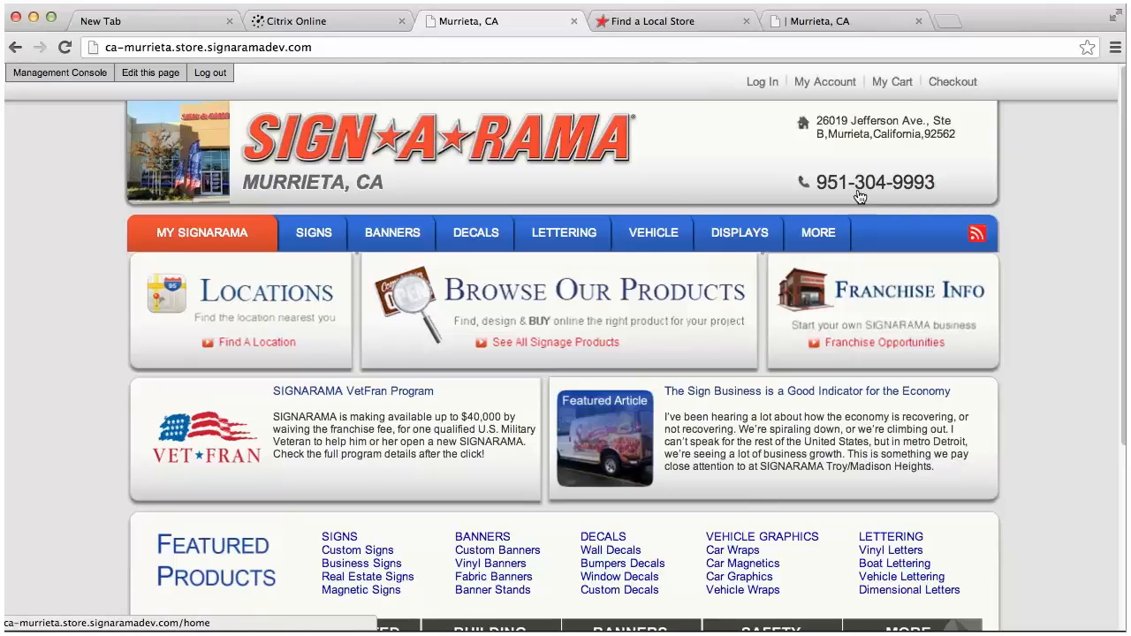
left_click(811, 21)
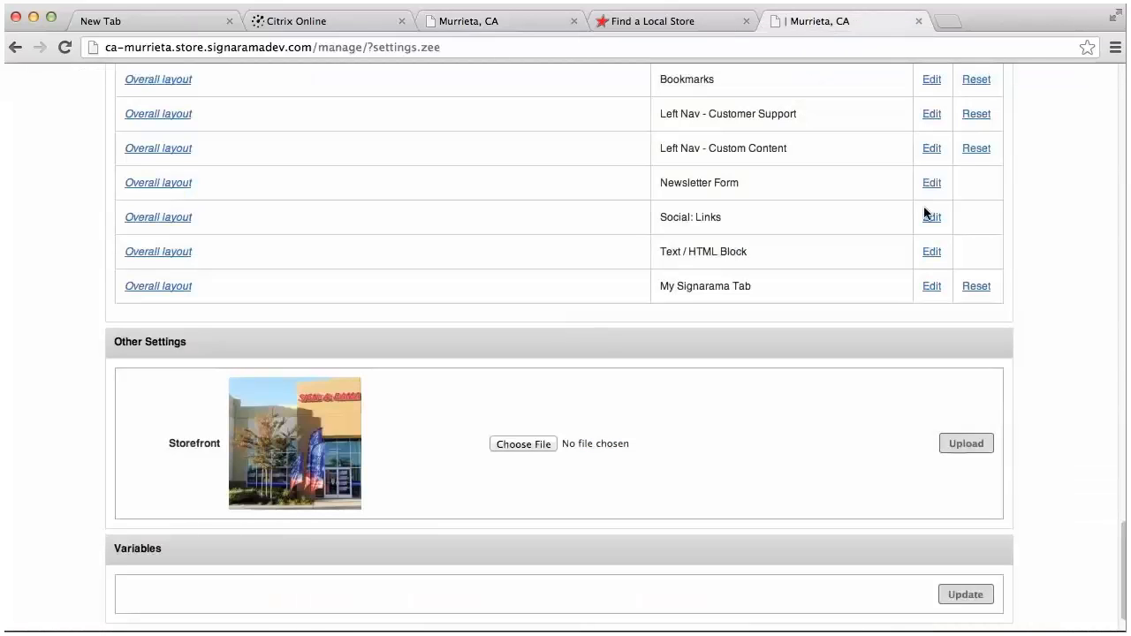
left_click_drag(1120, 542, 1124, 58)
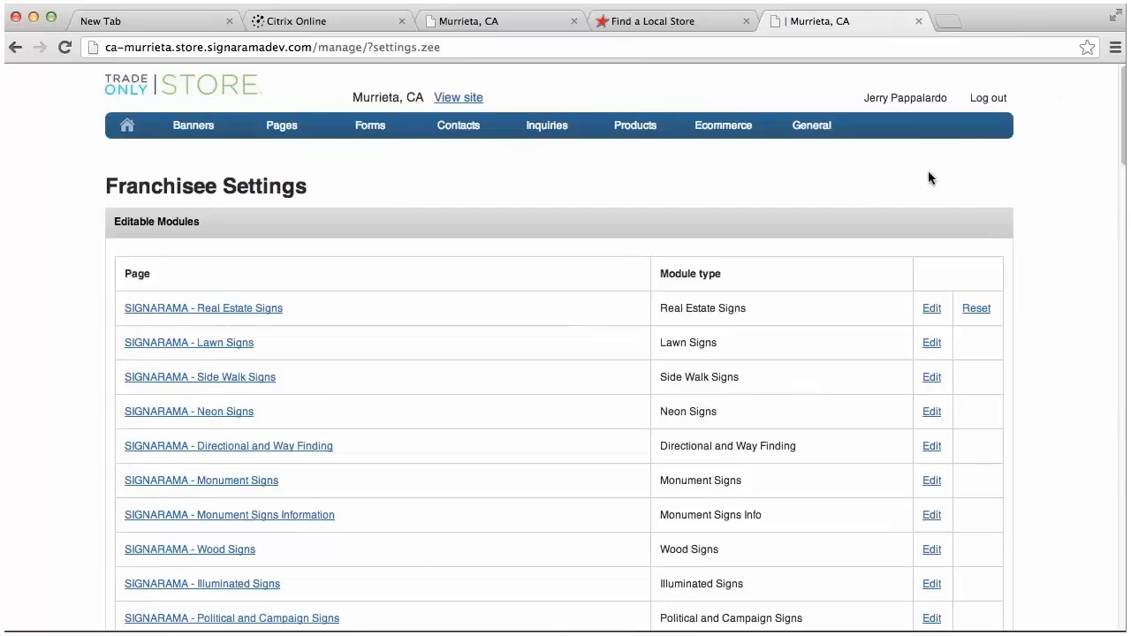
mouse_move(277, 128)
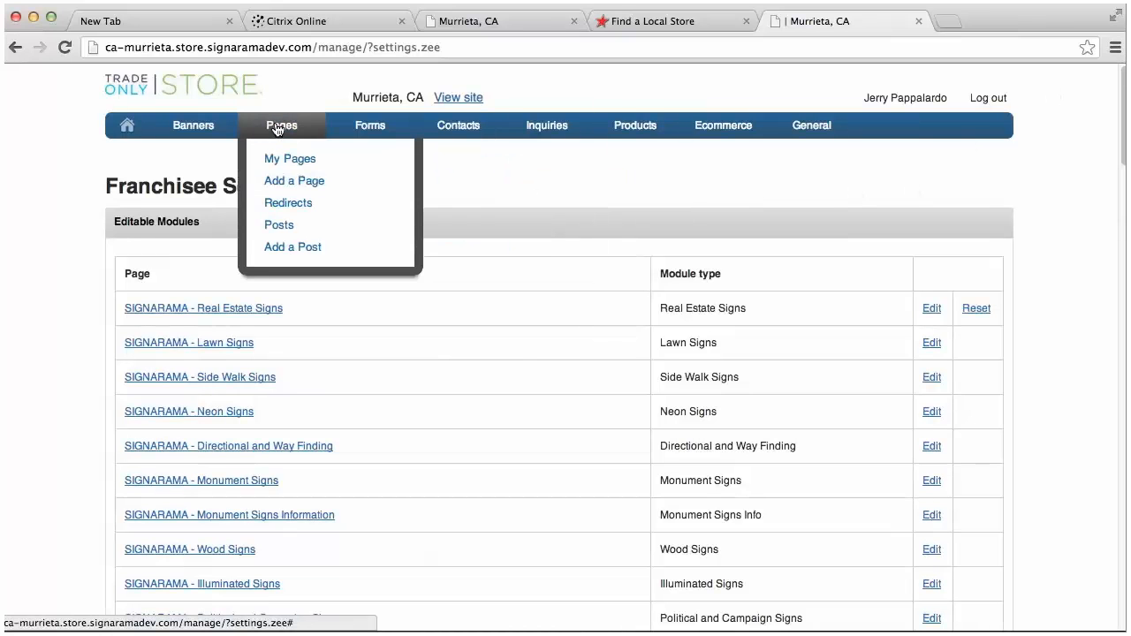
mouse_move(822, 130)
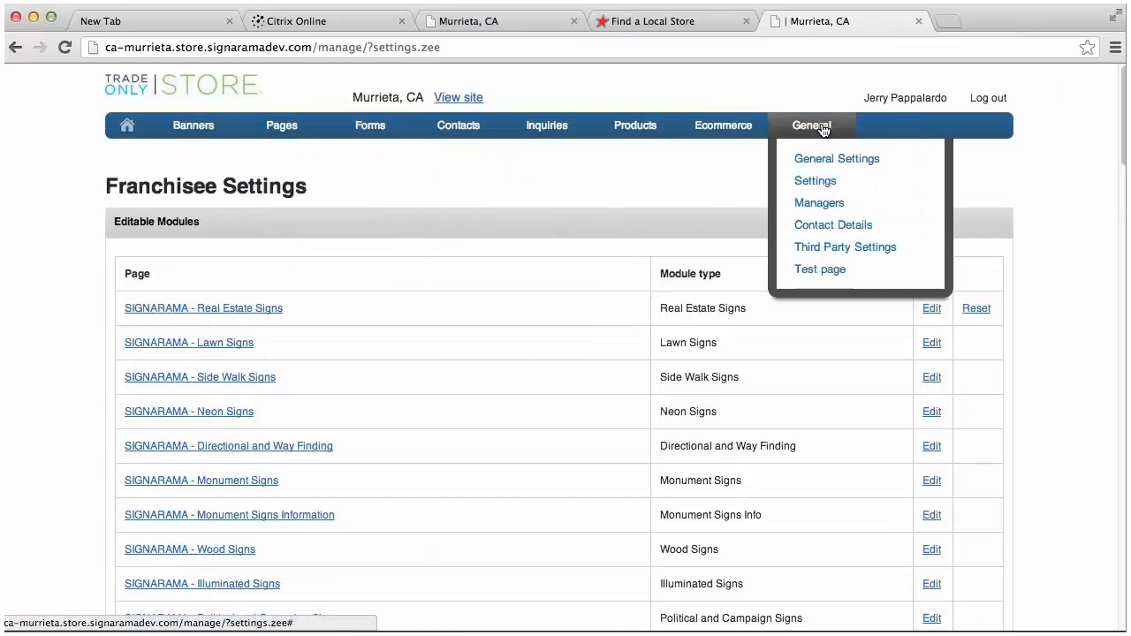
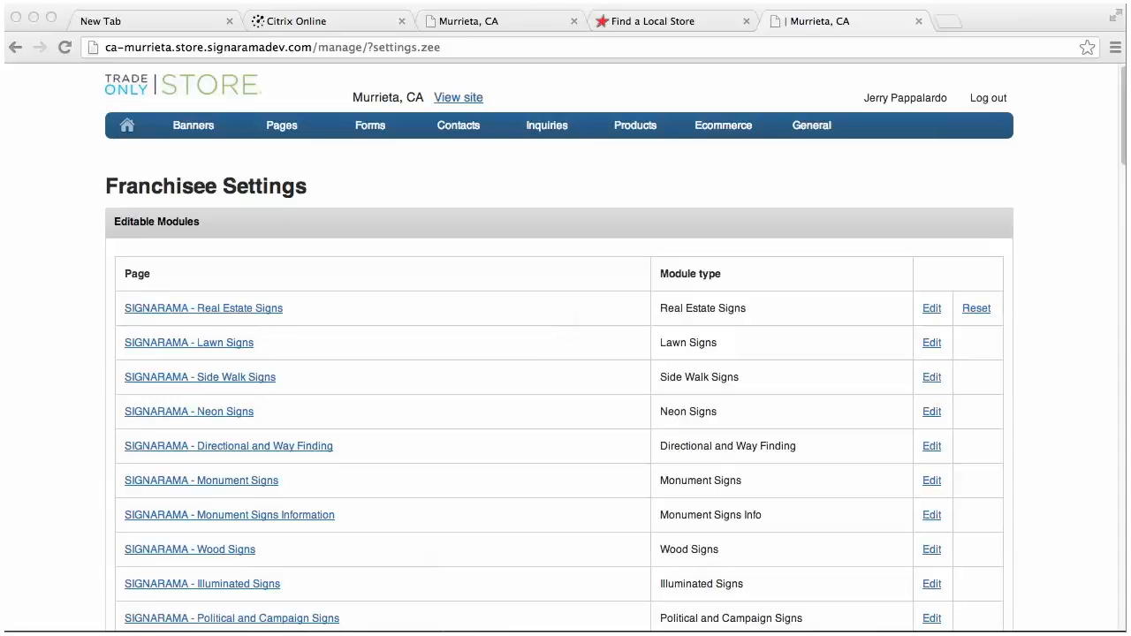
Return to the console home page and open the Managers settings for who receives inquiries and manages the store.
left_click(129, 128)
left_click(129, 127)
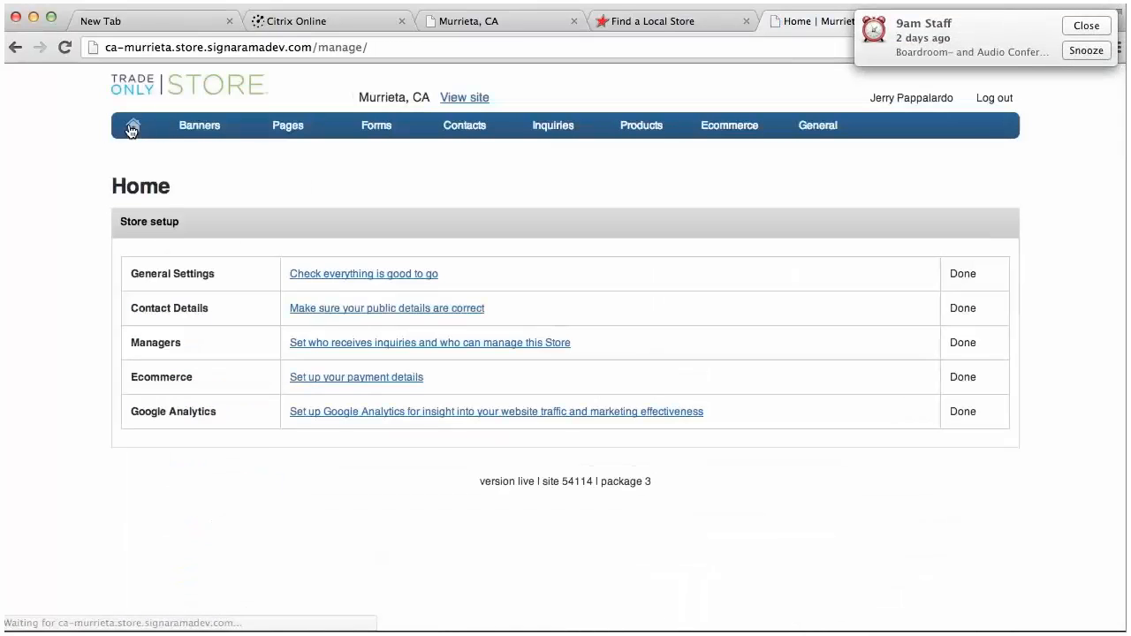
left_click(380, 344)
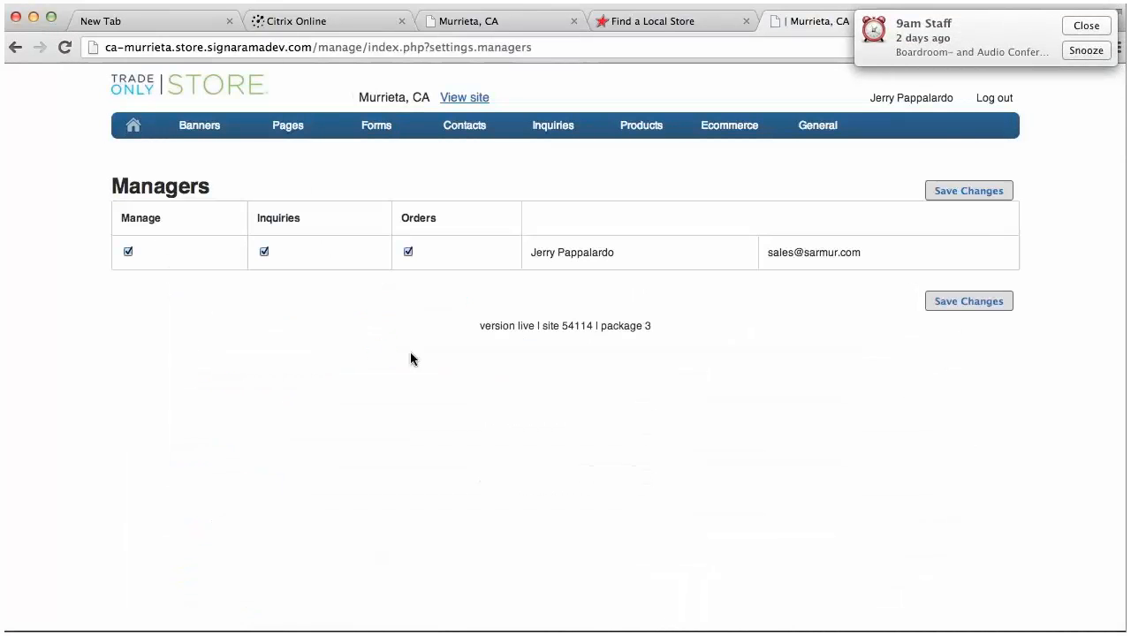